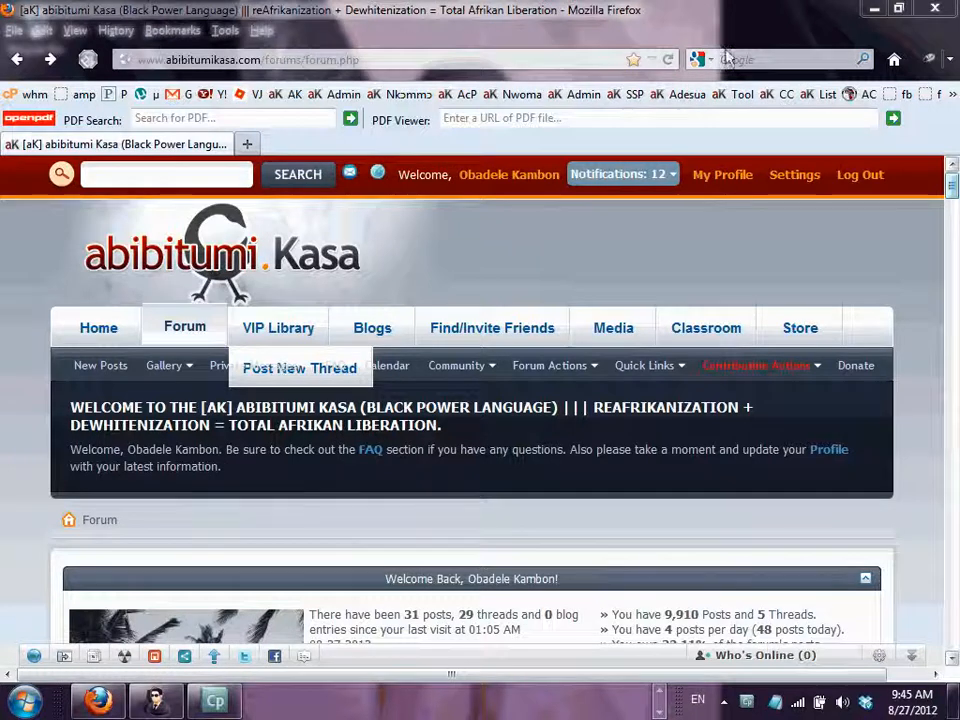
Open the sticky thread about the free Kasahorow Keyboard for Windows in the forum's Instructional Videos section
{"action": "left_click_drag", "start_coordinate": [953, 194], "coordinate": [944, 328]}
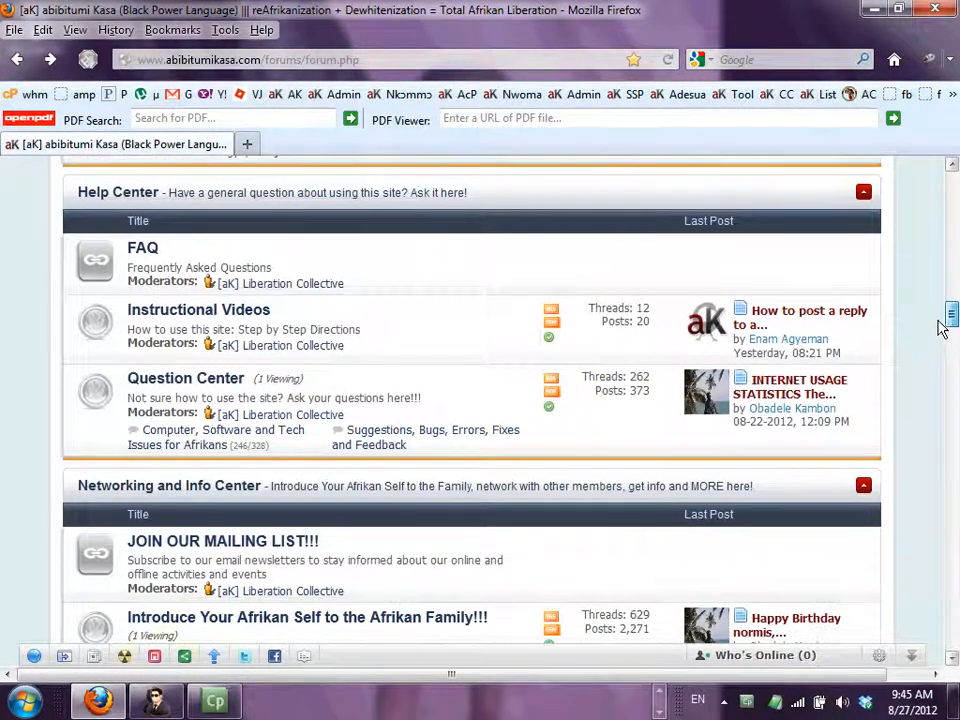
{"action": "left_click", "coordinate": [211, 311]}
{"action": "scroll", "coordinate": [558, 383], "scroll_direction": "down", "scroll_amount": 8}
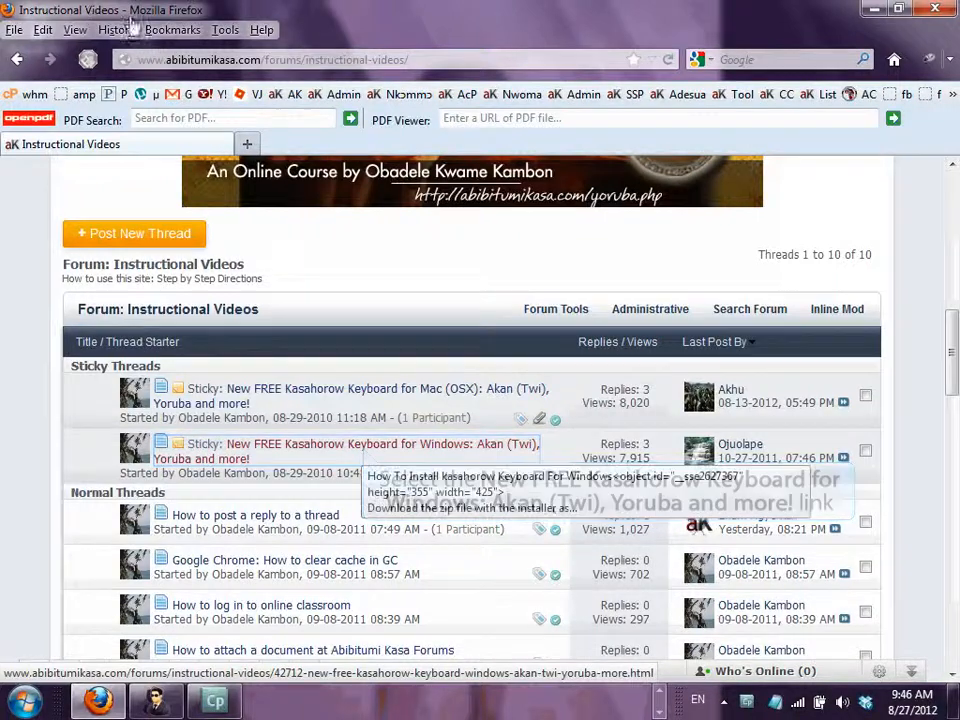
{"action": "left_click", "coordinate": [366, 448]}
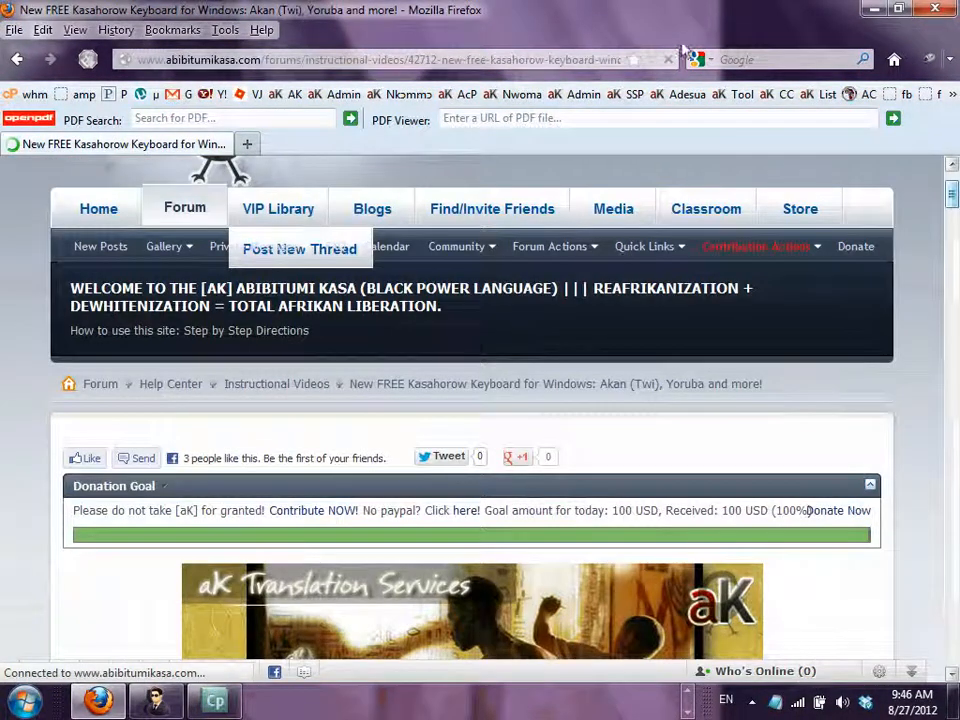
Download the attached kasahorowforWindows20100124.zip from the thread and save it in the Downloads folder
{"action": "left_click_drag", "start_coordinate": [952, 197], "coordinate": [955, 314]}
{"action": "left_click", "coordinate": [468, 488]}
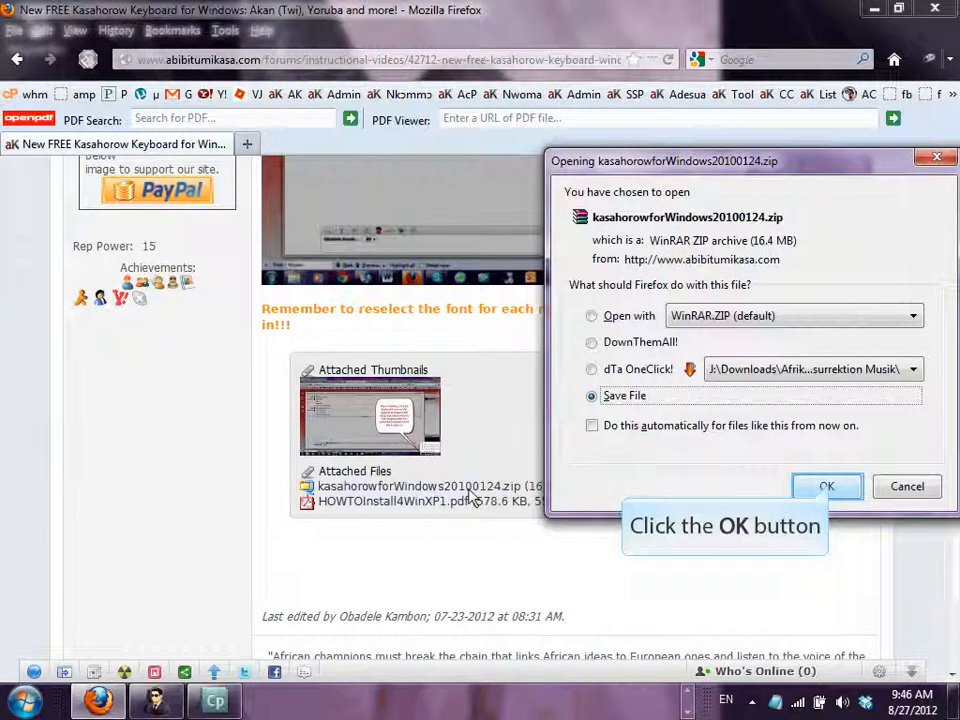
{"action": "left_click", "coordinate": [826, 487]}
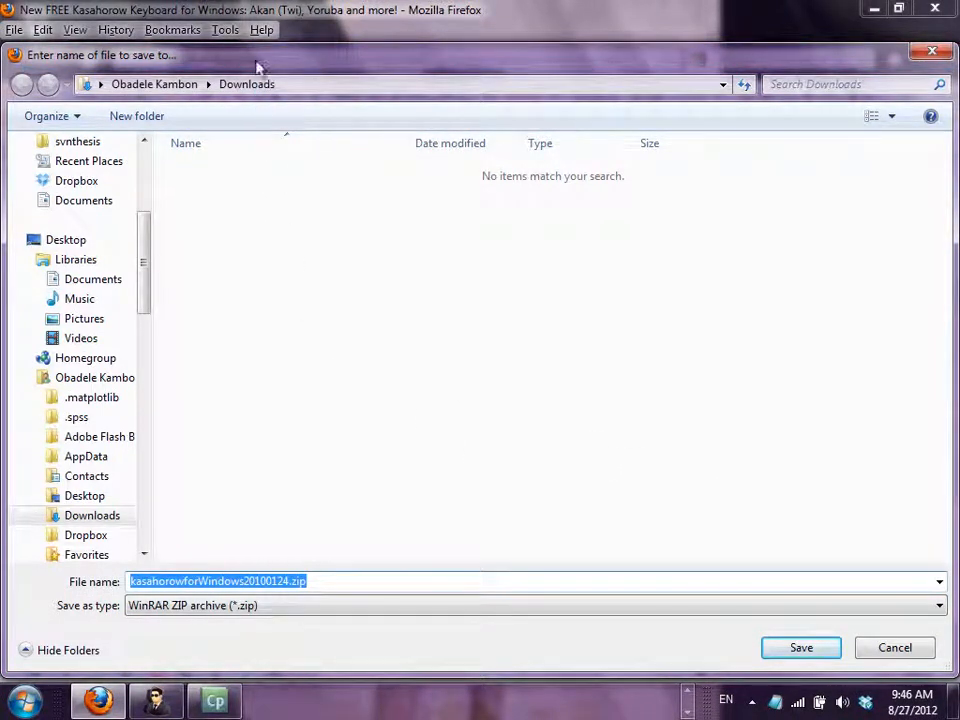
{"action": "left_click", "coordinate": [791, 650]}
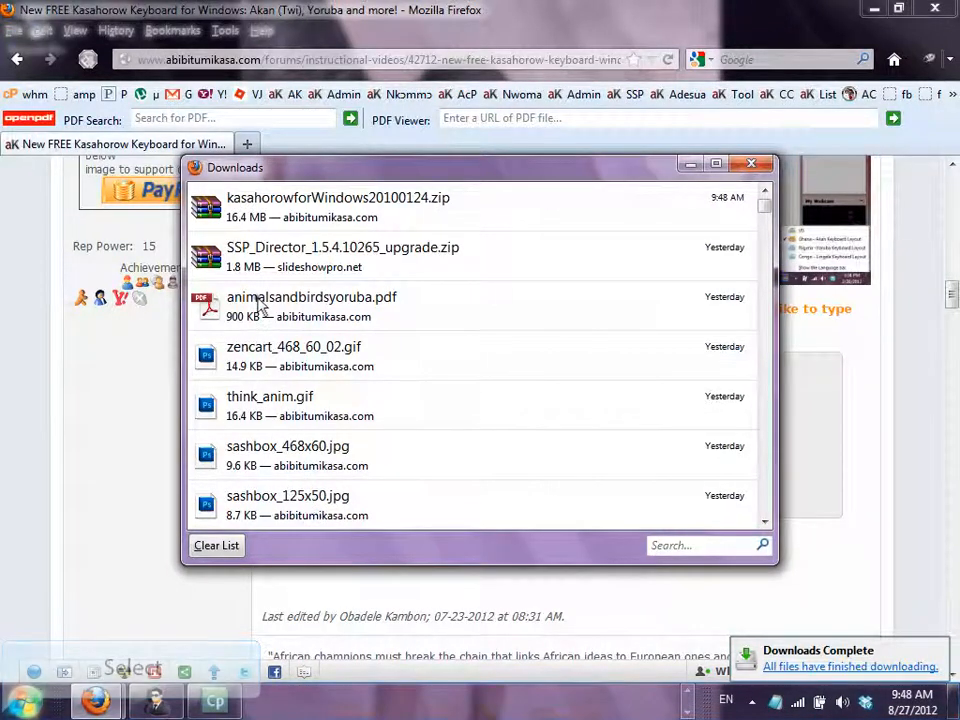
Extract kasahorowforWindows20100124.zip in the Downloads folder into a folder of the same name
{"action": "key", "text": "super"}
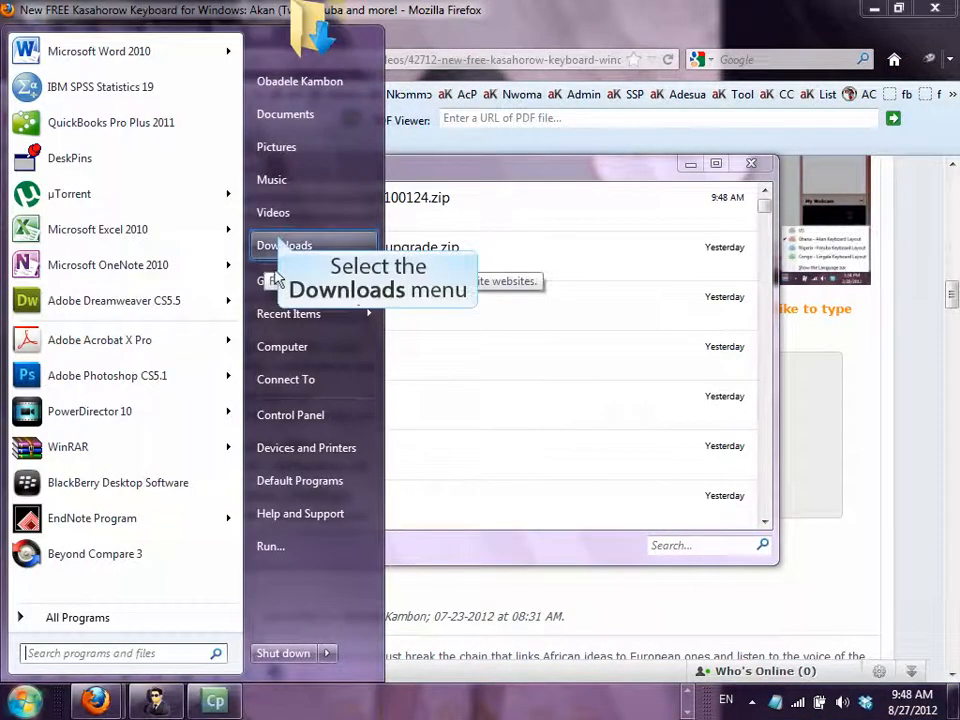
{"action": "left_click", "coordinate": [283, 245]}
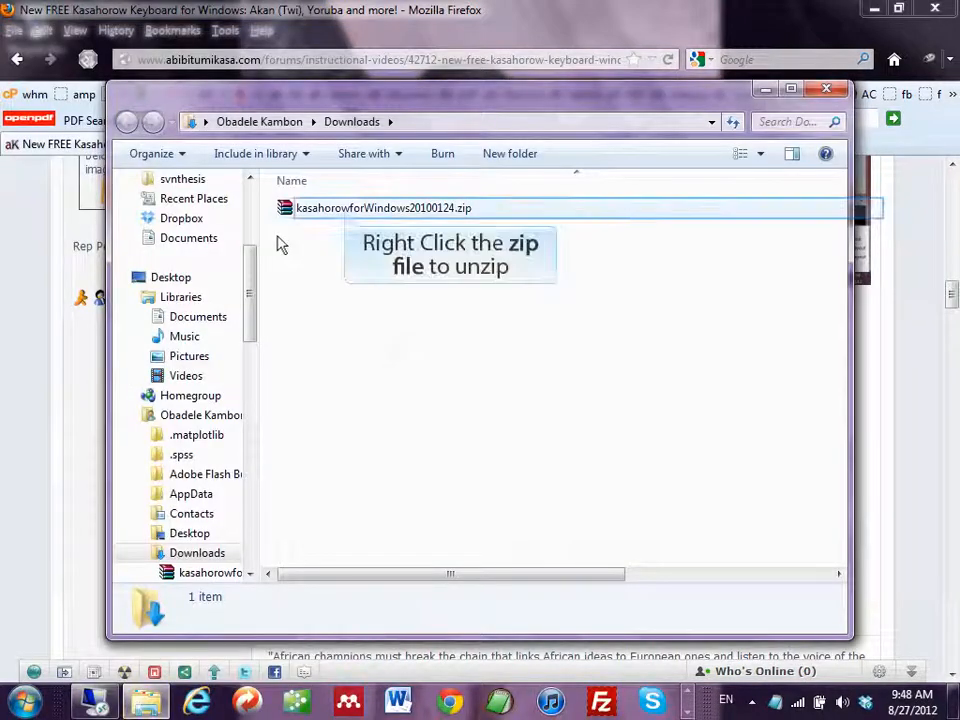
{"action": "right_click", "coordinate": [347, 216]}
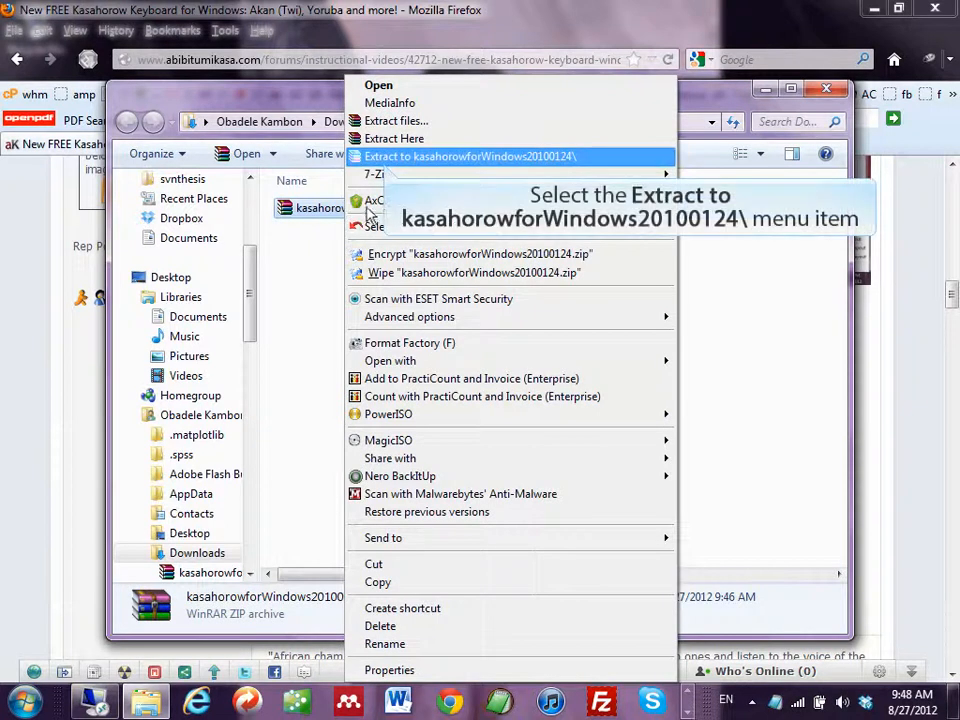
{"action": "left_click", "coordinate": [384, 158]}
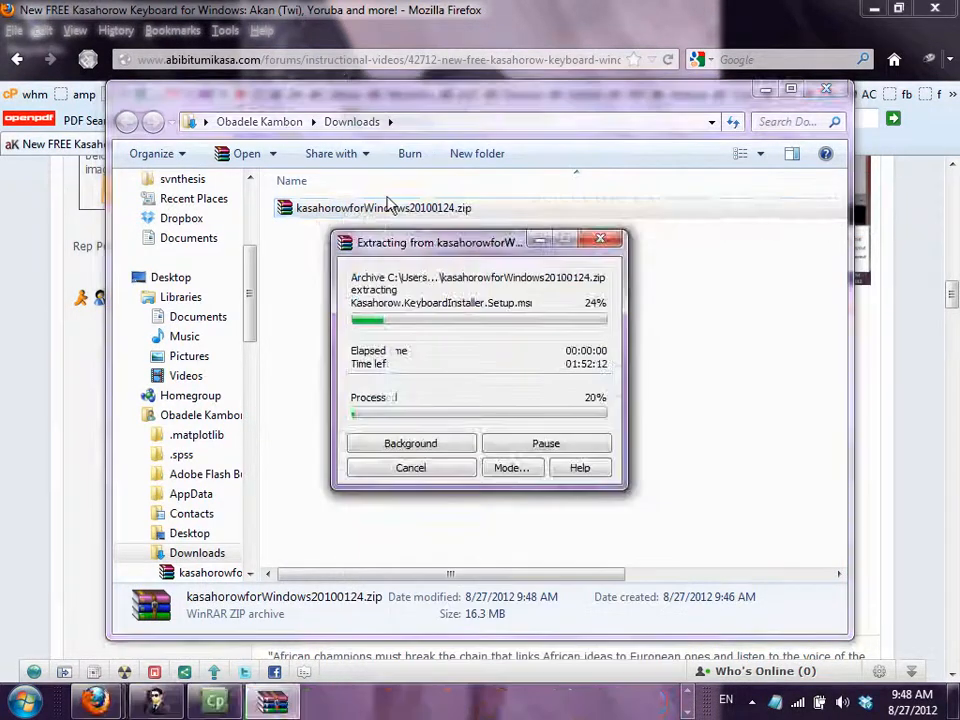
Run setup.exe from the inner kasahorowforWindows20100124 folder of the extracted archive
{"action": "double_click", "coordinate": [320, 214]}
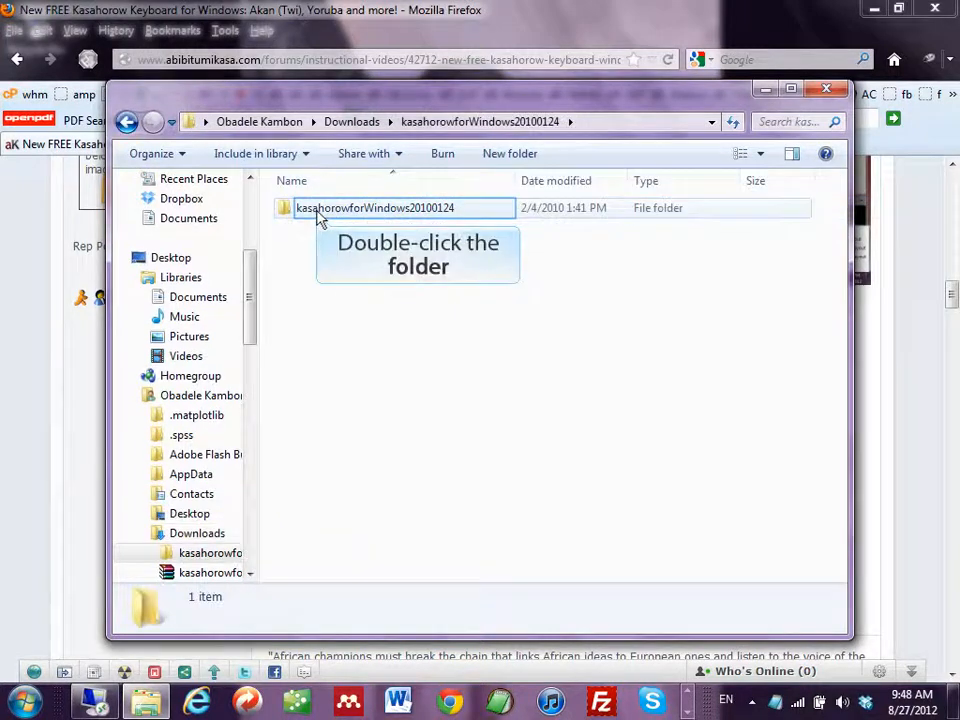
{"action": "double_click", "coordinate": [319, 214]}
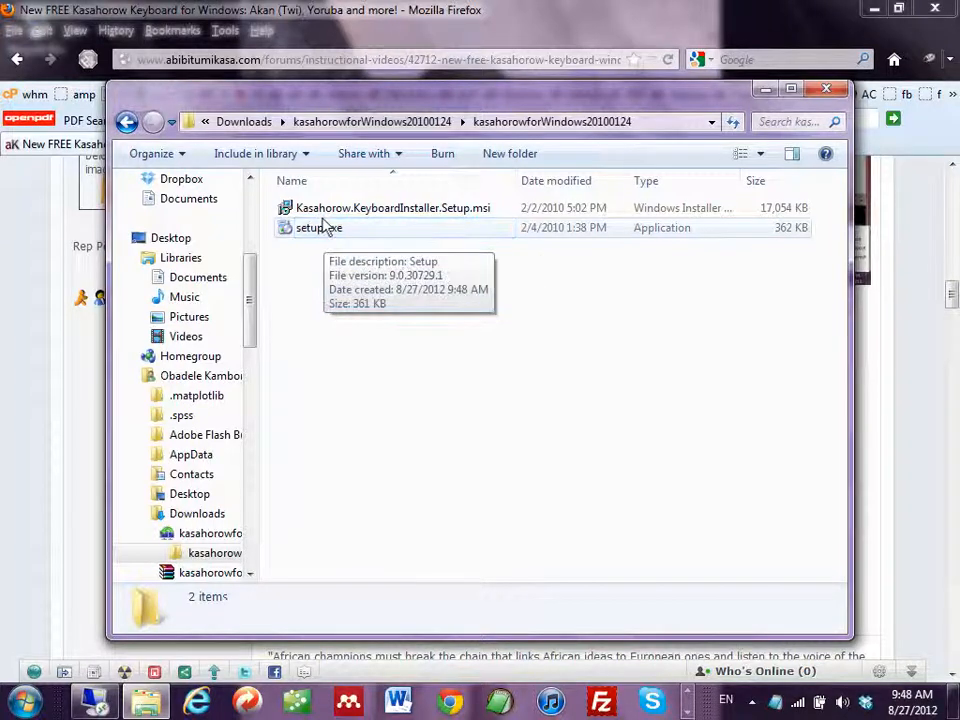
{"action": "double_click", "coordinate": [324, 234]}
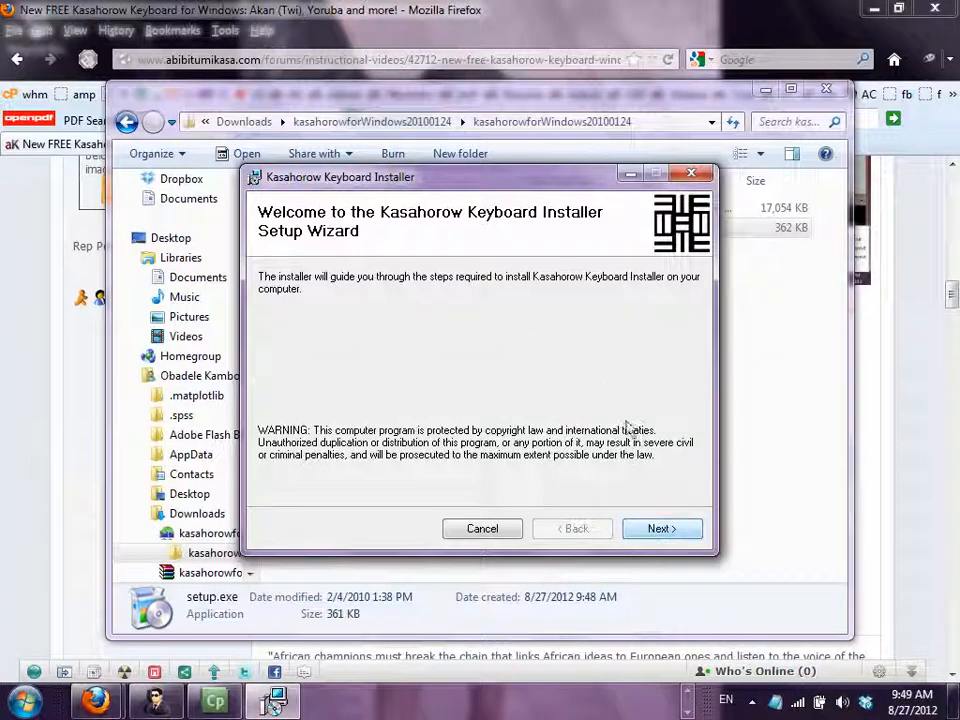
Install Kasahorow Keyboard Installer for everyone in the default Program Files folder and close the setup wizard
{"action": "left_click", "coordinate": [652, 534]}
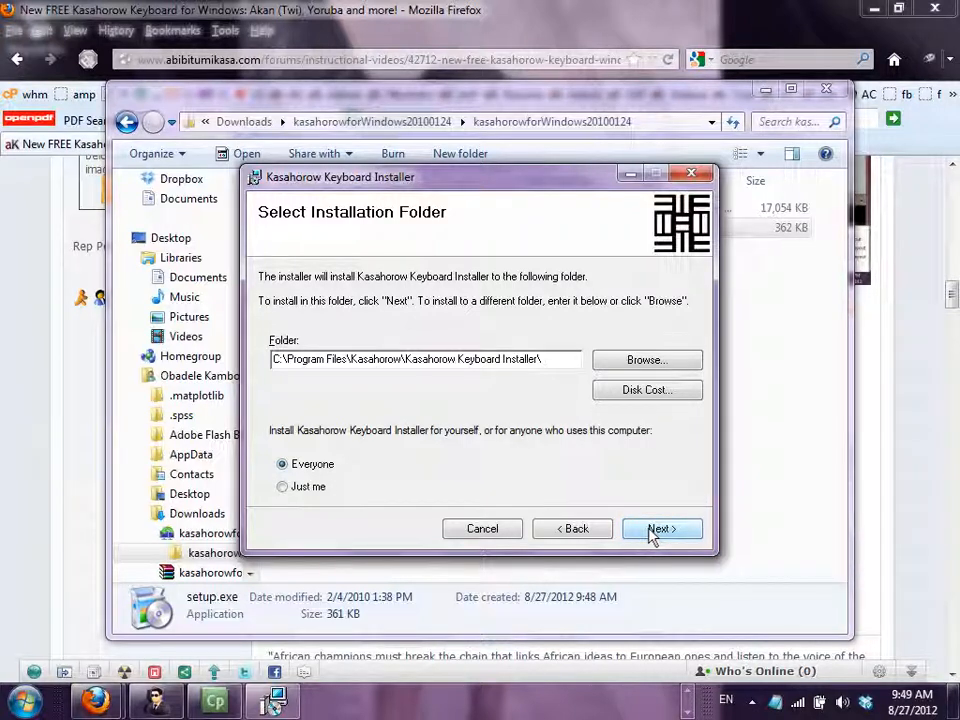
{"action": "left_click", "coordinate": [652, 534]}
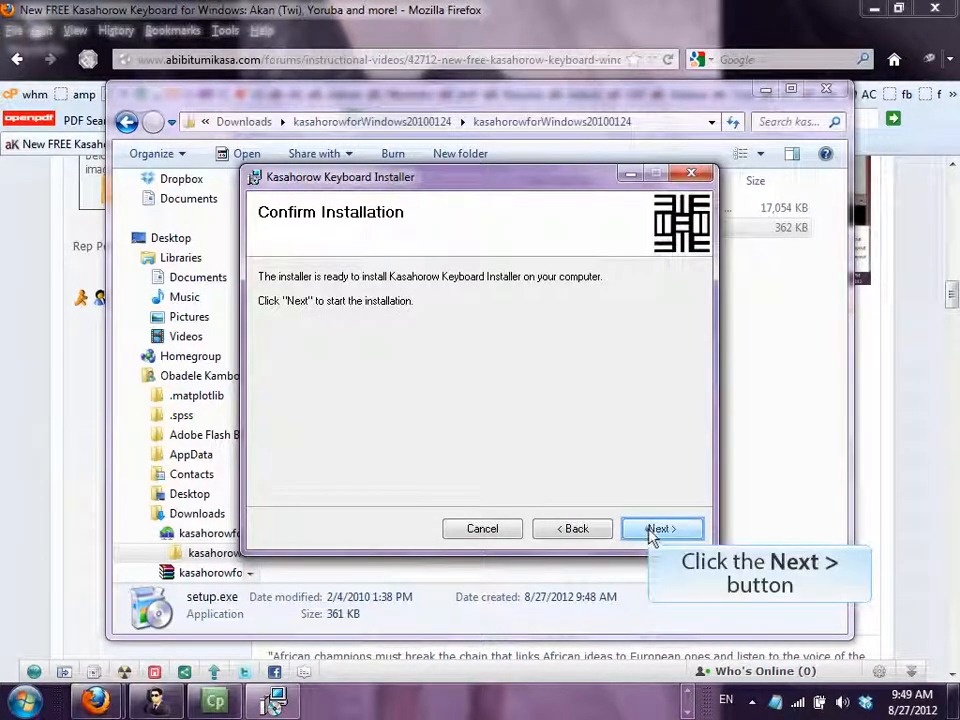
{"action": "left_click", "coordinate": [660, 529]}
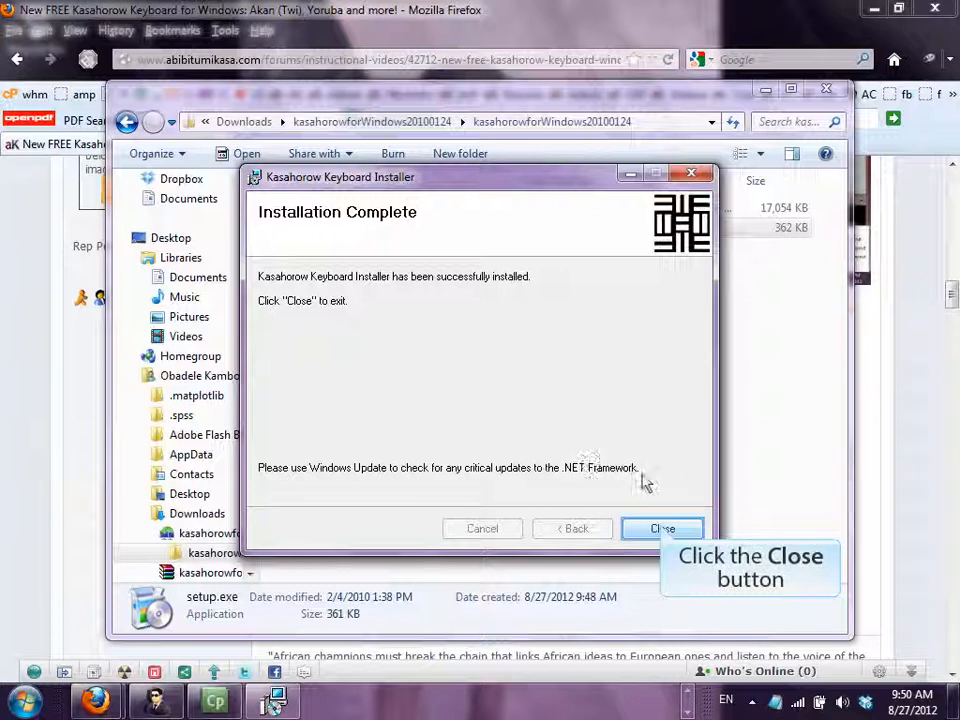
{"action": "left_click", "coordinate": [663, 529]}
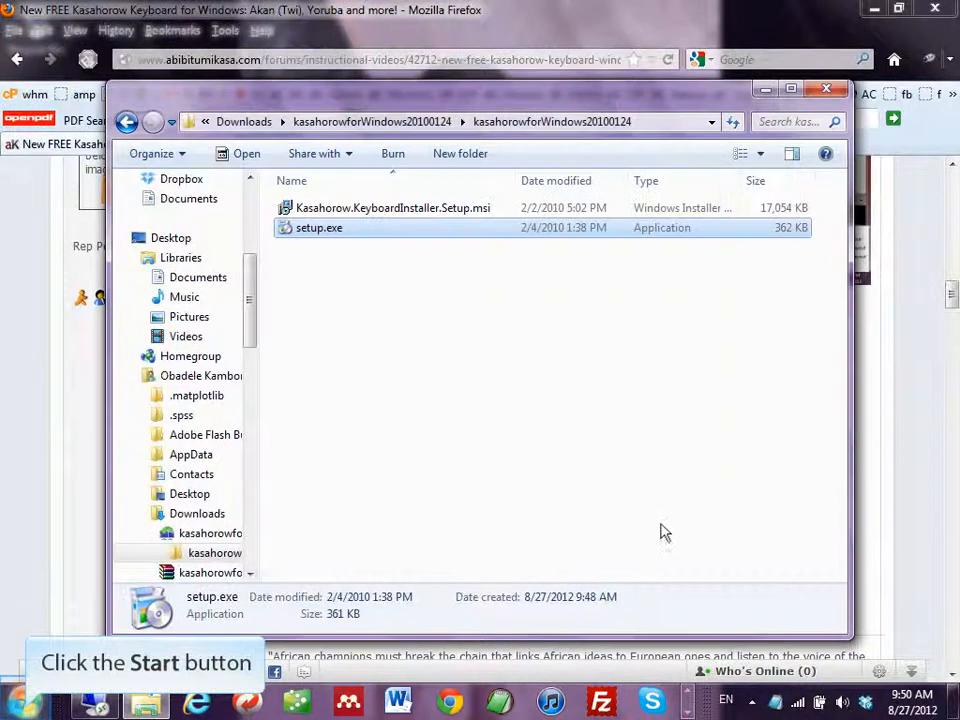
Launch Keyboard Installer from the Kasahorow program group
{"action": "left_click", "coordinate": [22, 700]}
{"action": "left_click", "coordinate": [52, 620]}
{"action": "scroll", "coordinate": [116, 475], "scroll_direction": "down", "scroll_amount": 2}
{"action": "scroll", "coordinate": [116, 475], "scroll_direction": "down", "scroll_amount": 5}
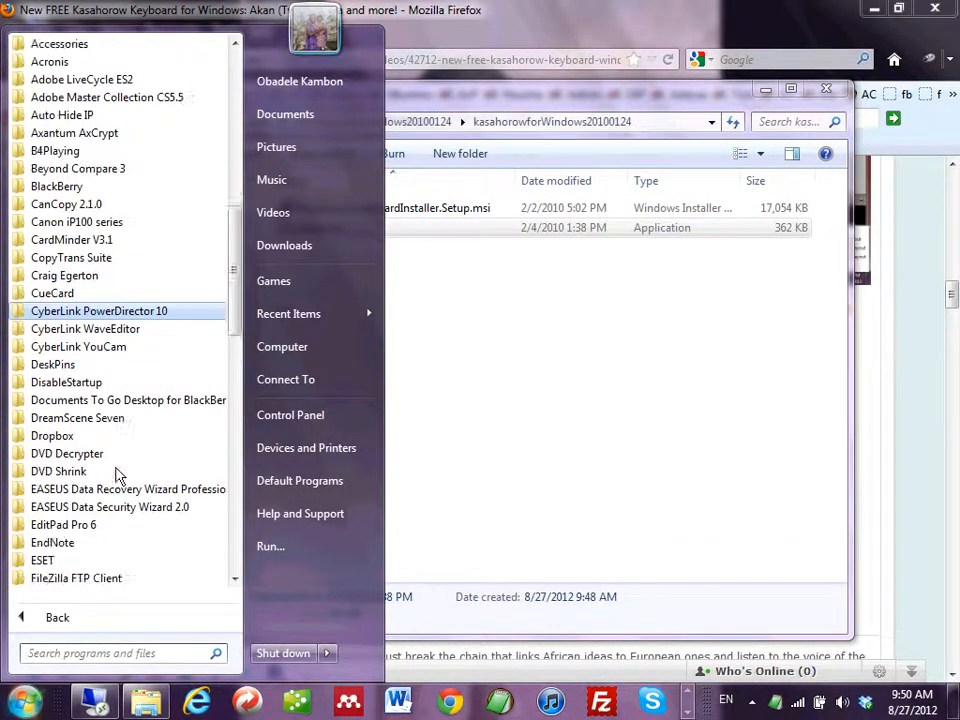
{"action": "scroll", "coordinate": [116, 475], "scroll_direction": "down", "scroll_amount": 5}
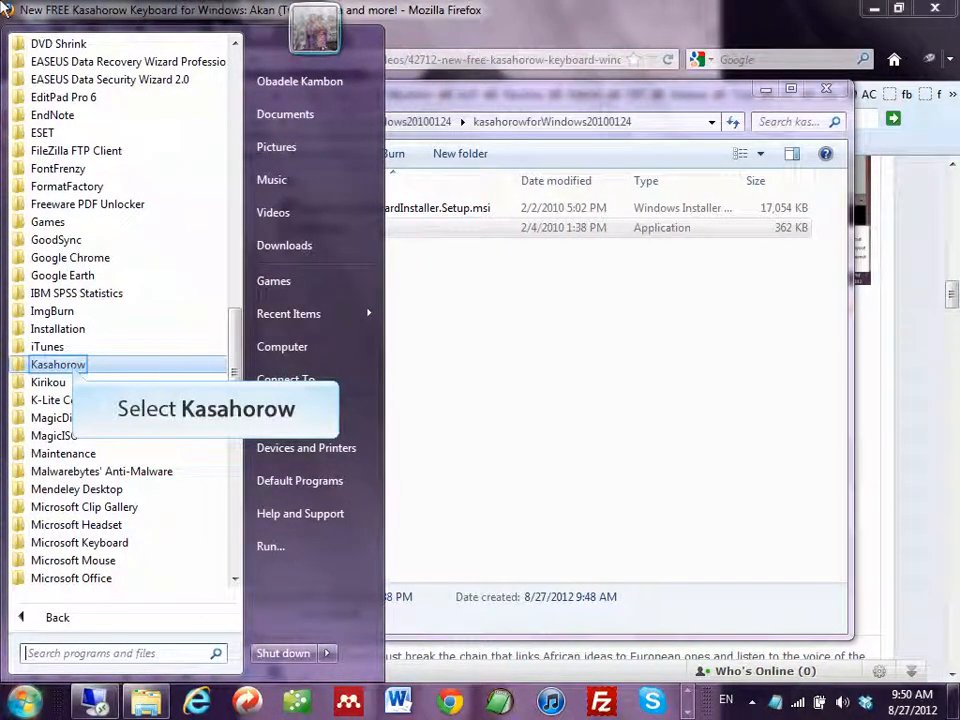
{"action": "left_click", "coordinate": [73, 367]}
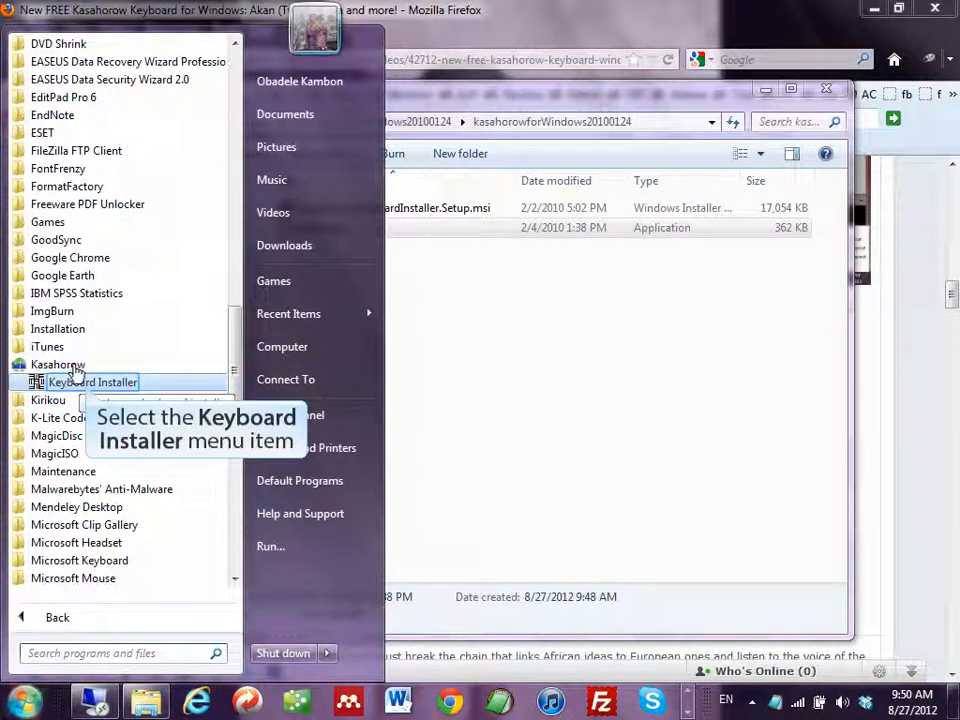
{"action": "left_click", "coordinate": [92, 382]}
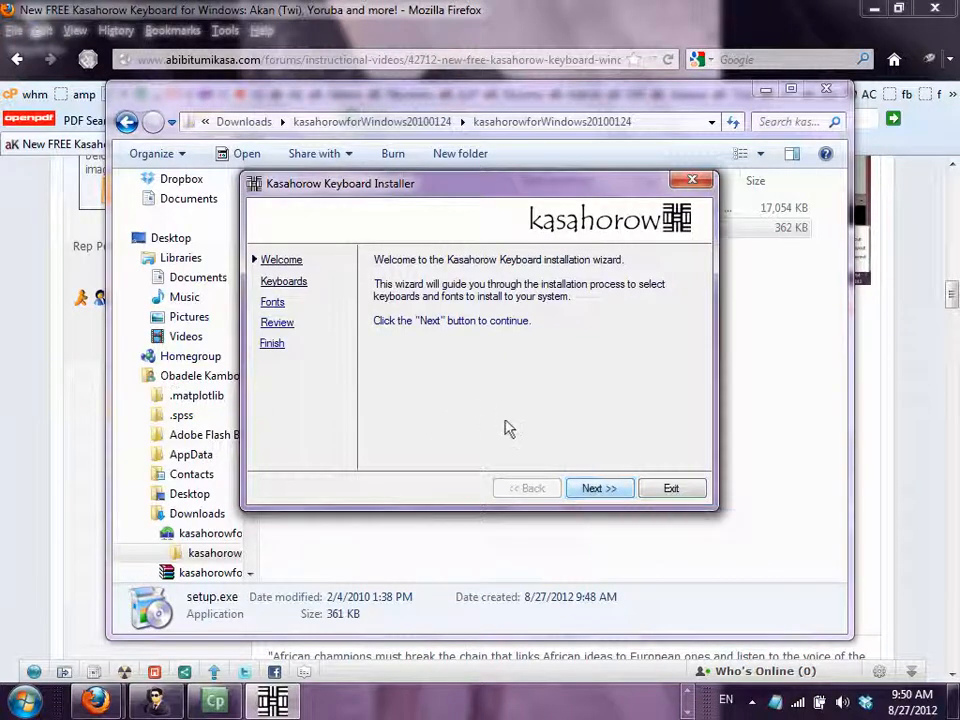
Choose the Akan keyboard for Ghana in the installation wizard and continue to the font selection
{"action": "left_click", "coordinate": [598, 488]}
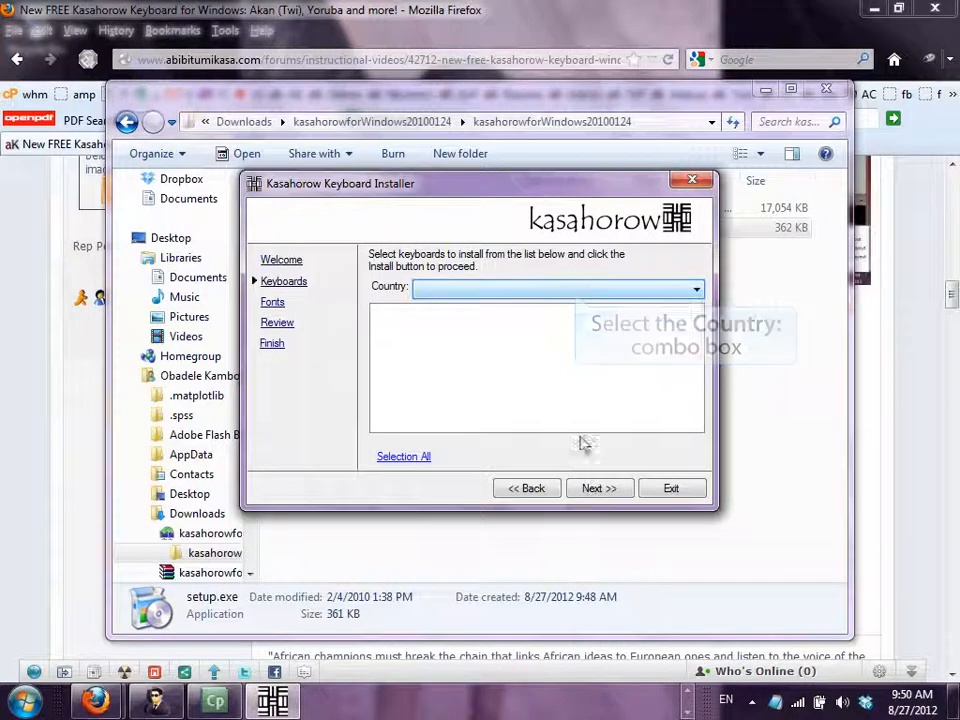
{"action": "left_click", "coordinate": [577, 293]}
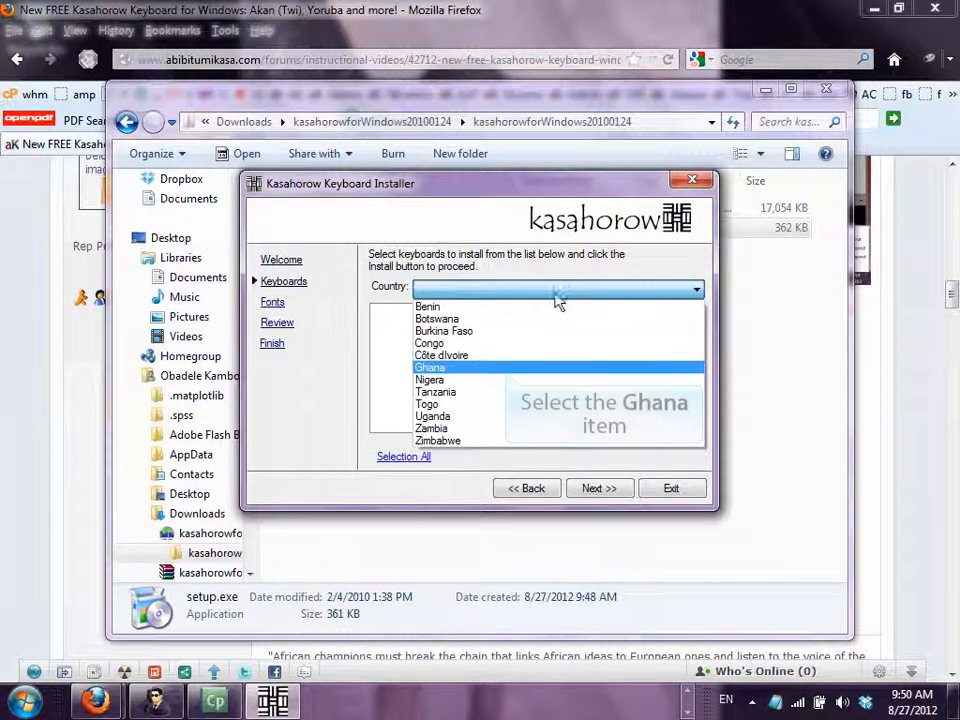
{"action": "left_click", "coordinate": [508, 378]}
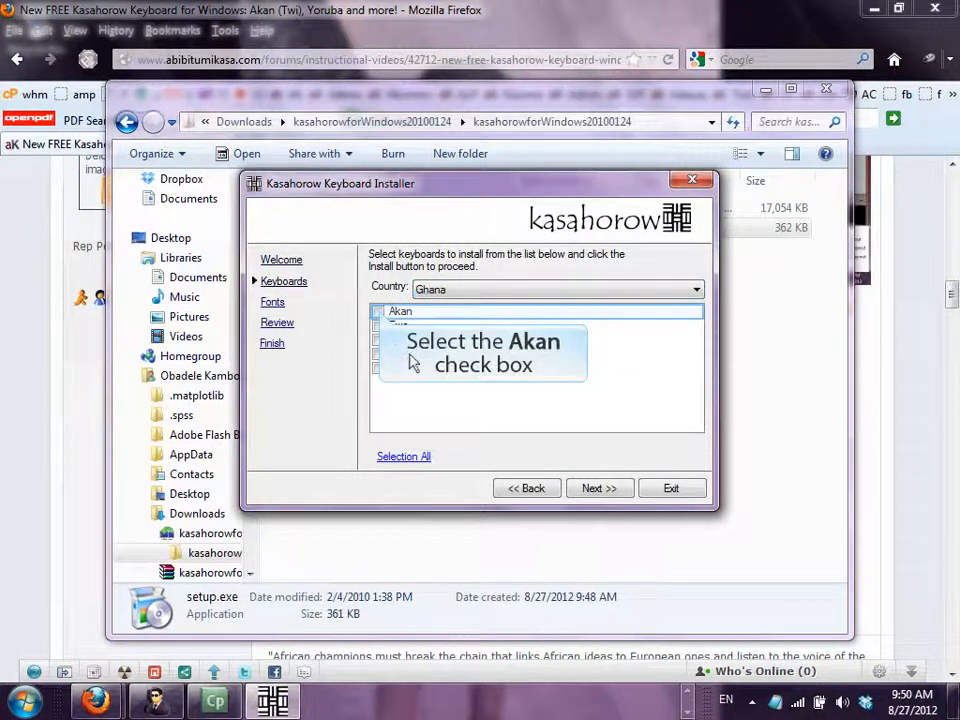
{"action": "left_click", "coordinate": [379, 312]}
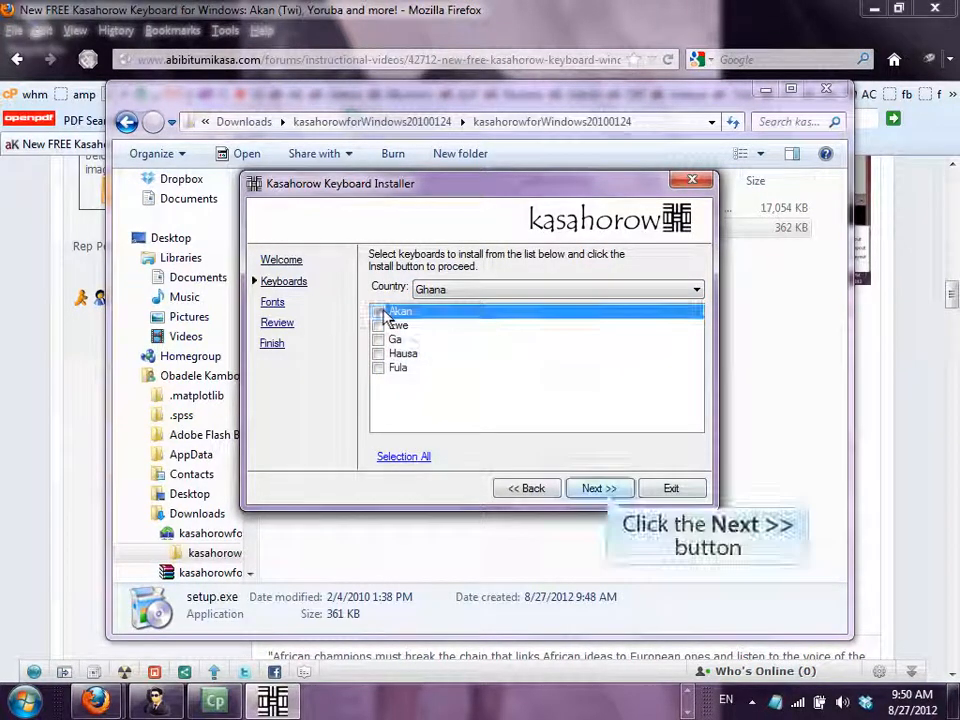
{"action": "left_click", "coordinate": [608, 488]}
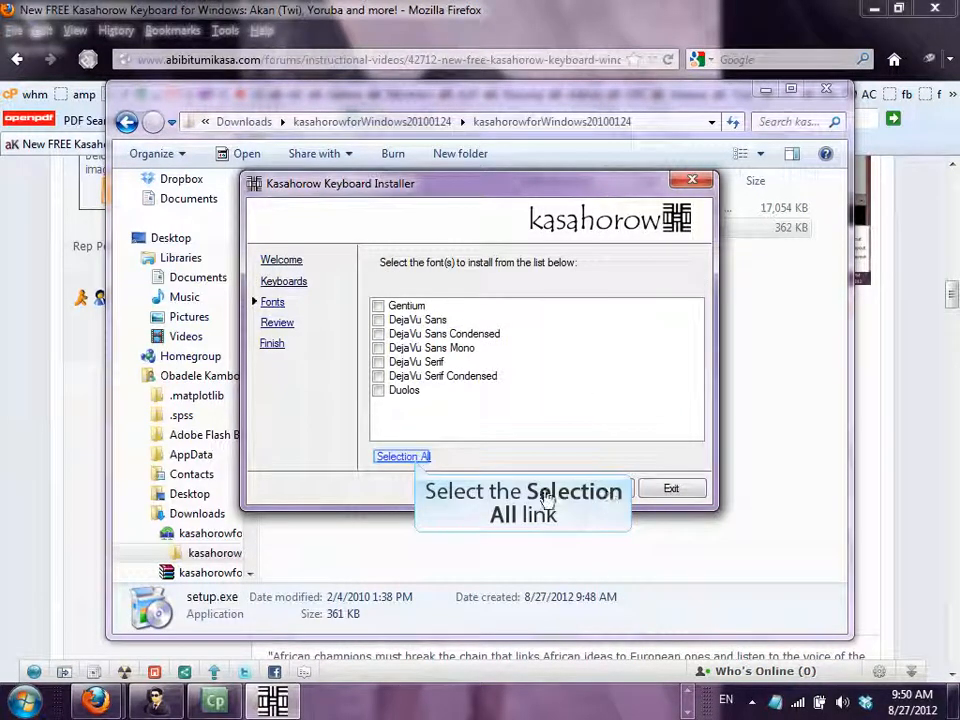
Include all listed fonts, install them with the Akan keyboard, and close the completed layout installation
{"action": "left_click", "coordinate": [416, 460]}
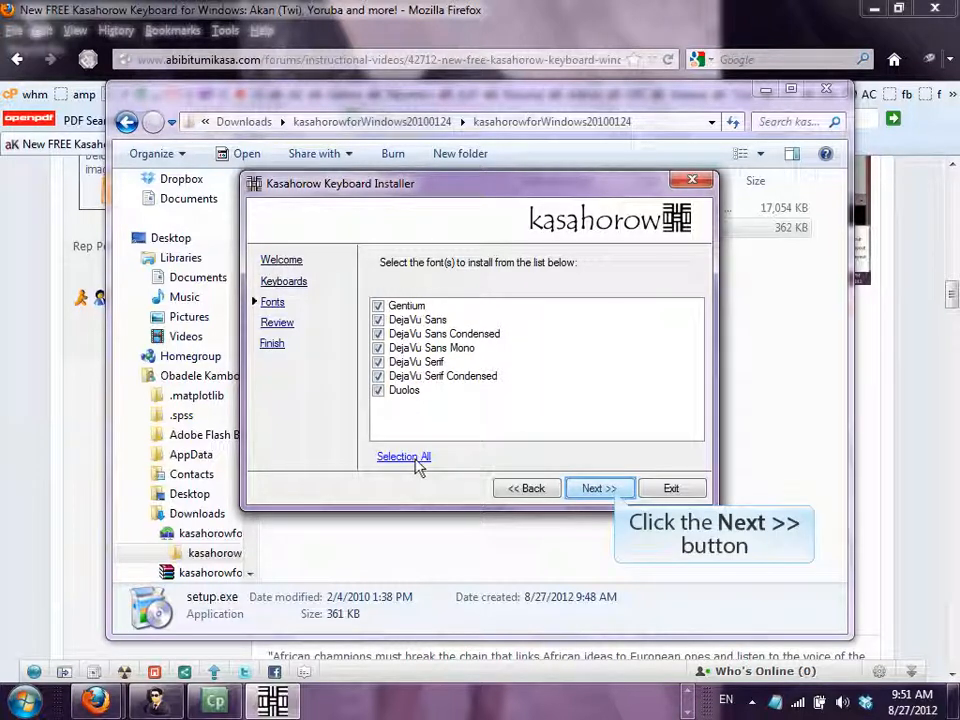
{"action": "left_click", "coordinate": [598, 488]}
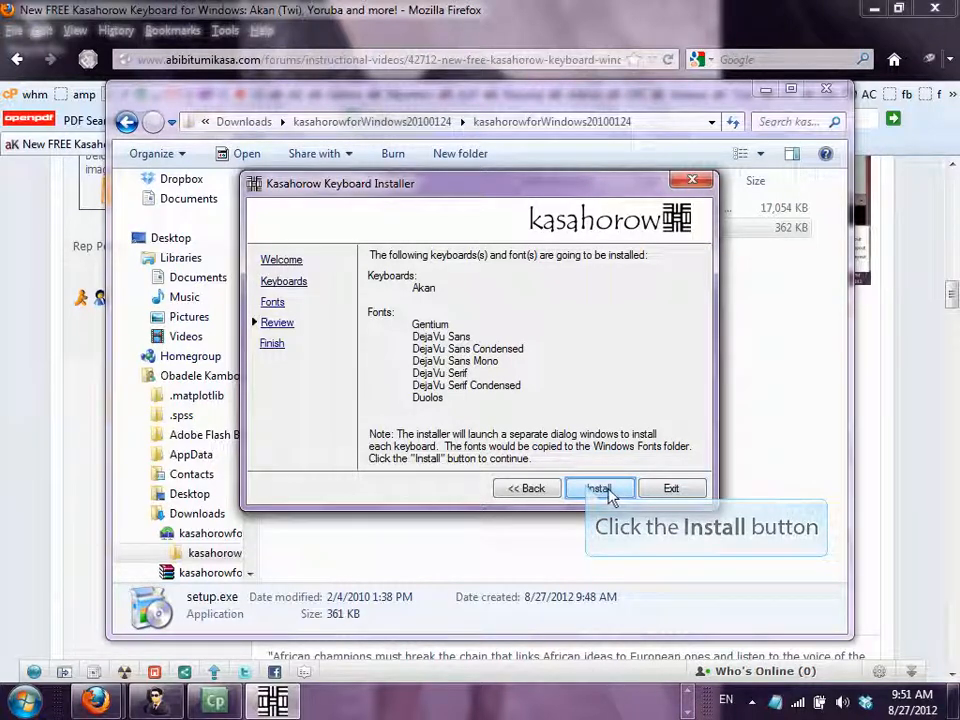
{"action": "left_click", "coordinate": [597, 488]}
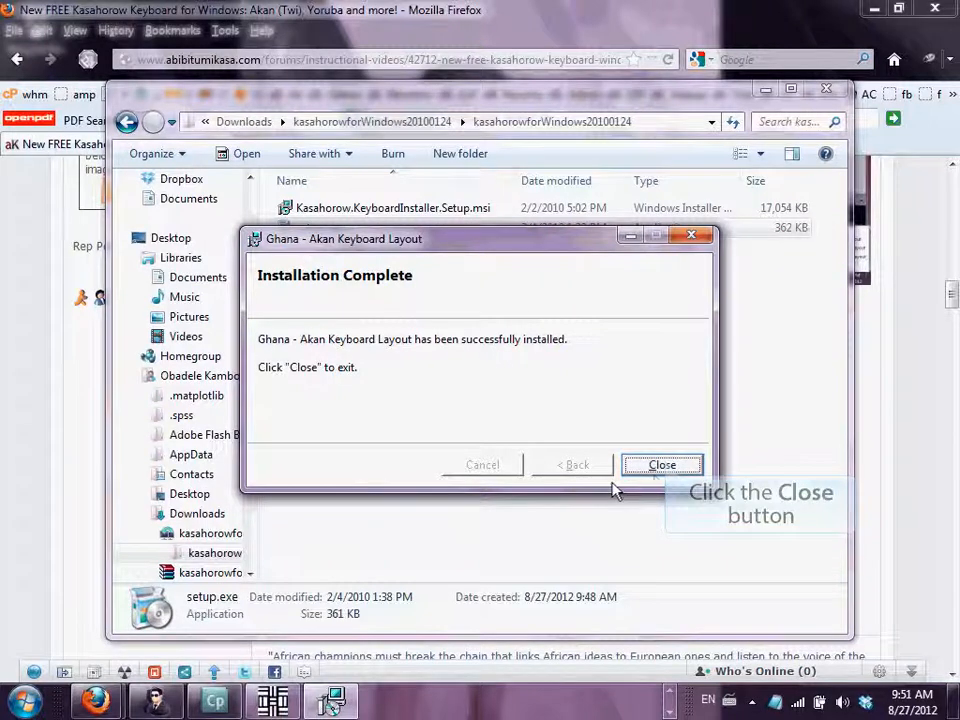
{"action": "left_click", "coordinate": [663, 466]}
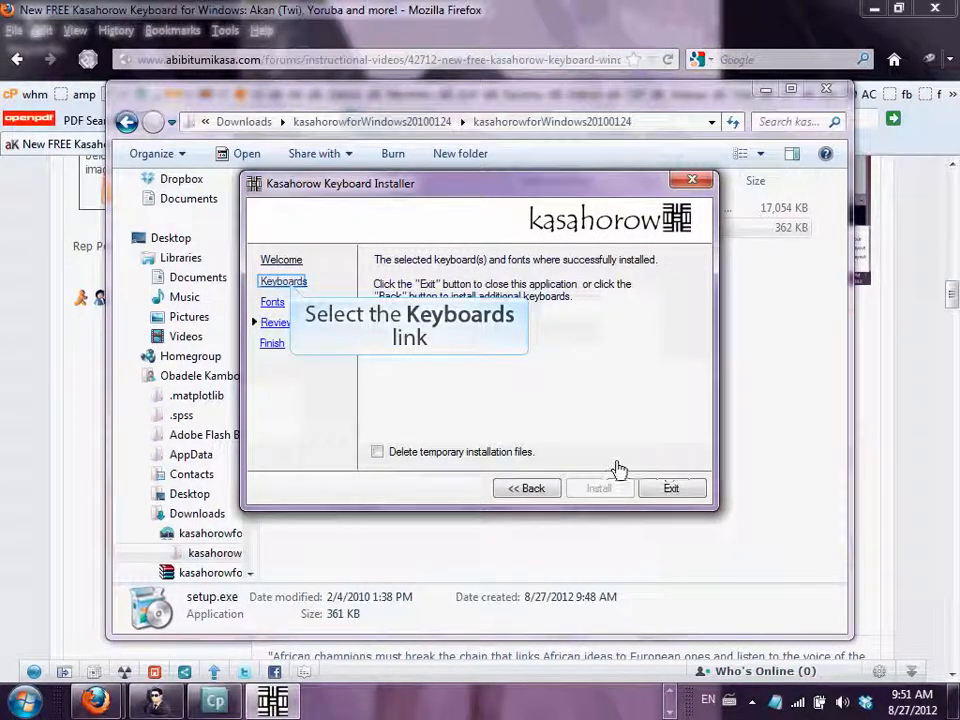
Return to the wizard's keyboard selection page and view the input layouts available in Windows
{"action": "left_click", "coordinate": [291, 283]}
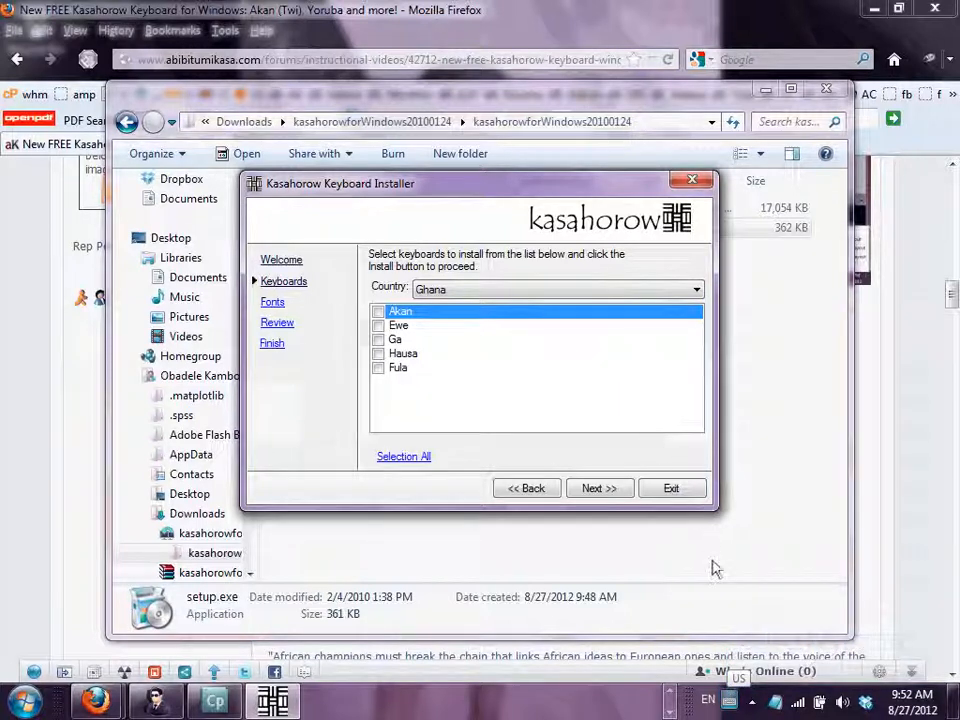
{"action": "left_click", "coordinate": [729, 701]}
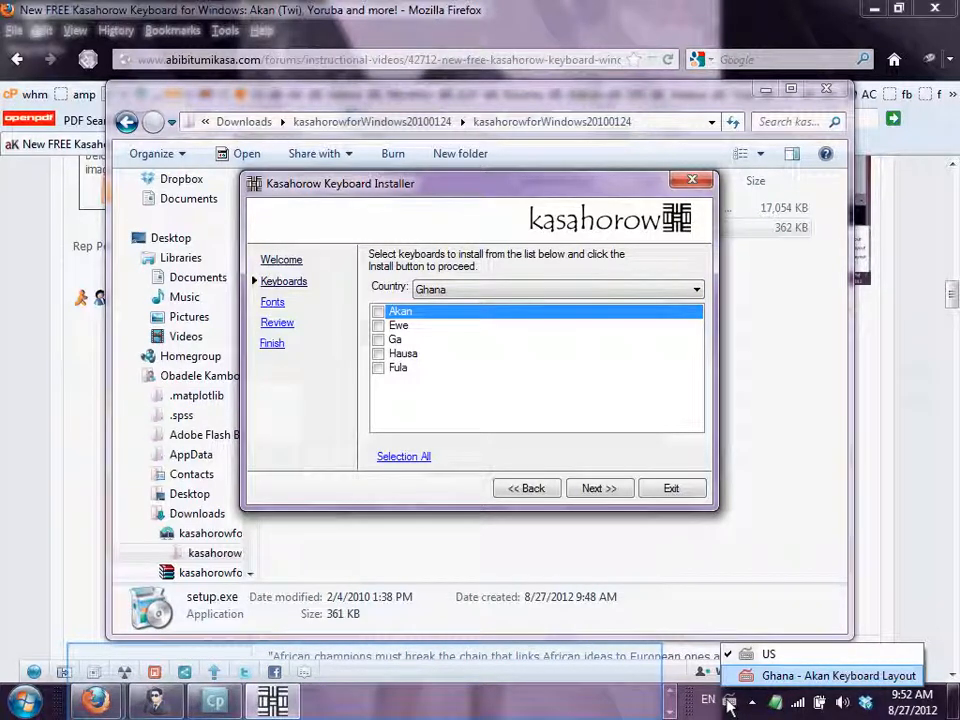
{"action": "left_click", "coordinate": [610, 701]}
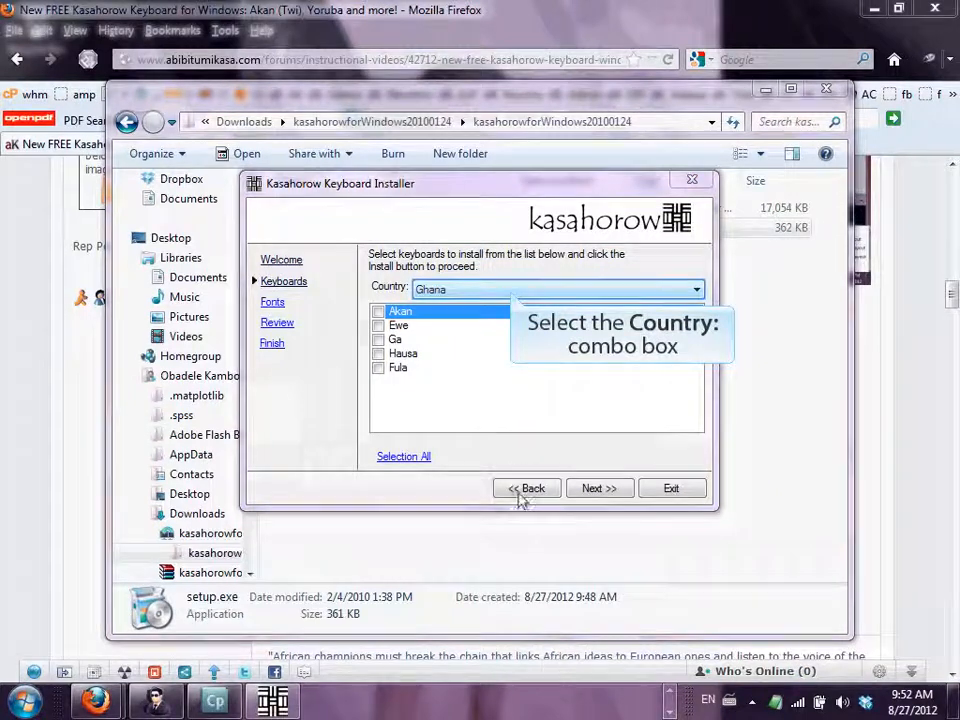
Select only the Yoruba keyboard under the country Nigera in the wizard and continue to the font selection
{"action": "left_click", "coordinate": [511, 292]}
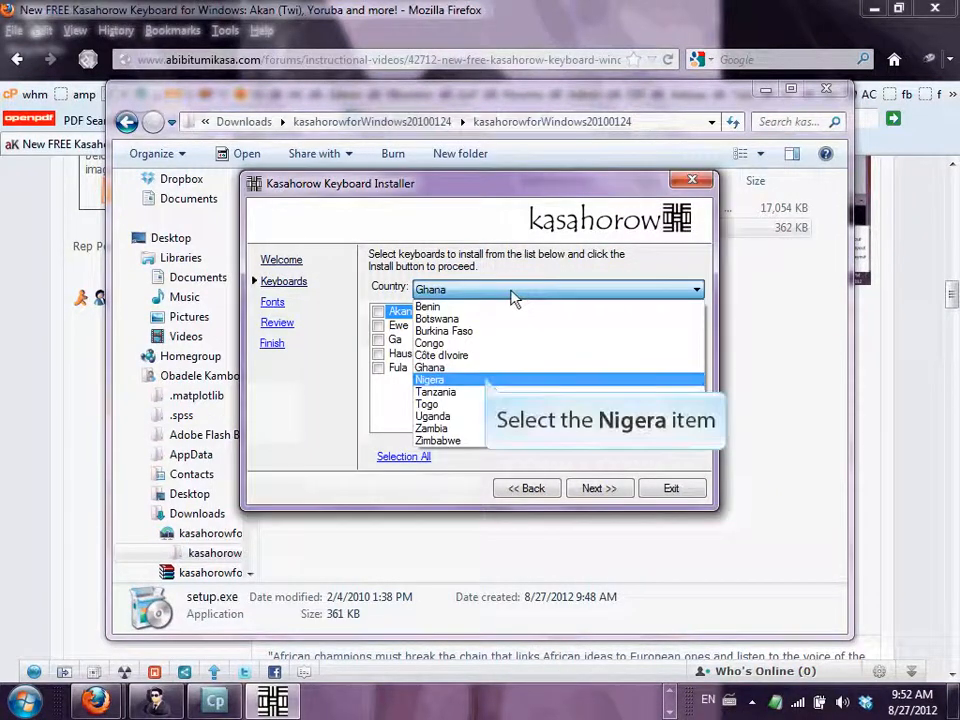
{"action": "left_click", "coordinate": [488, 381]}
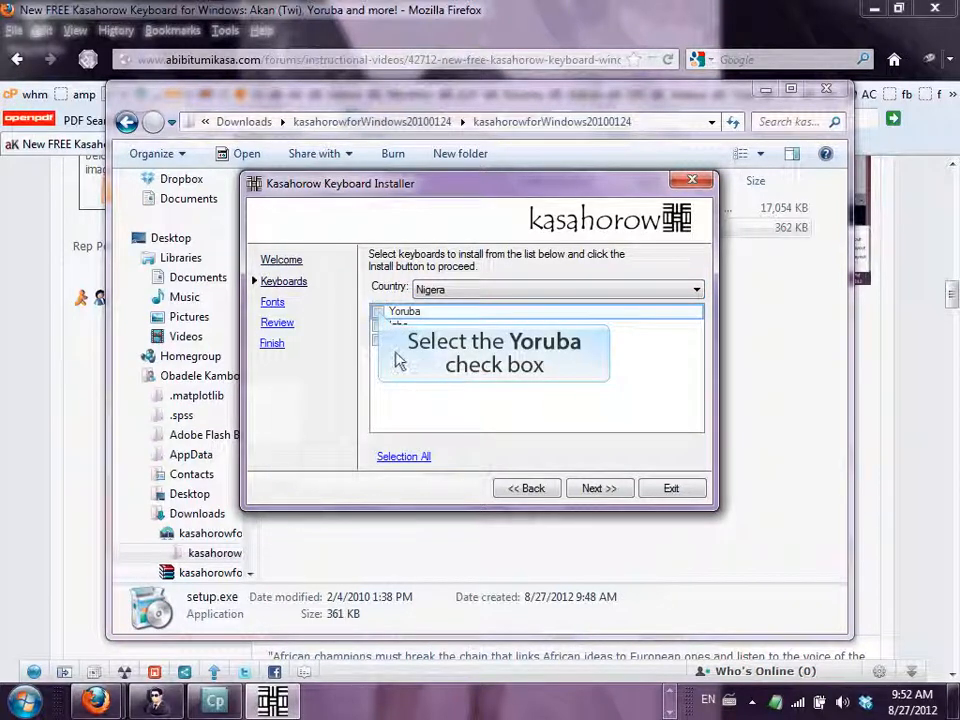
{"action": "left_click", "coordinate": [379, 313]}
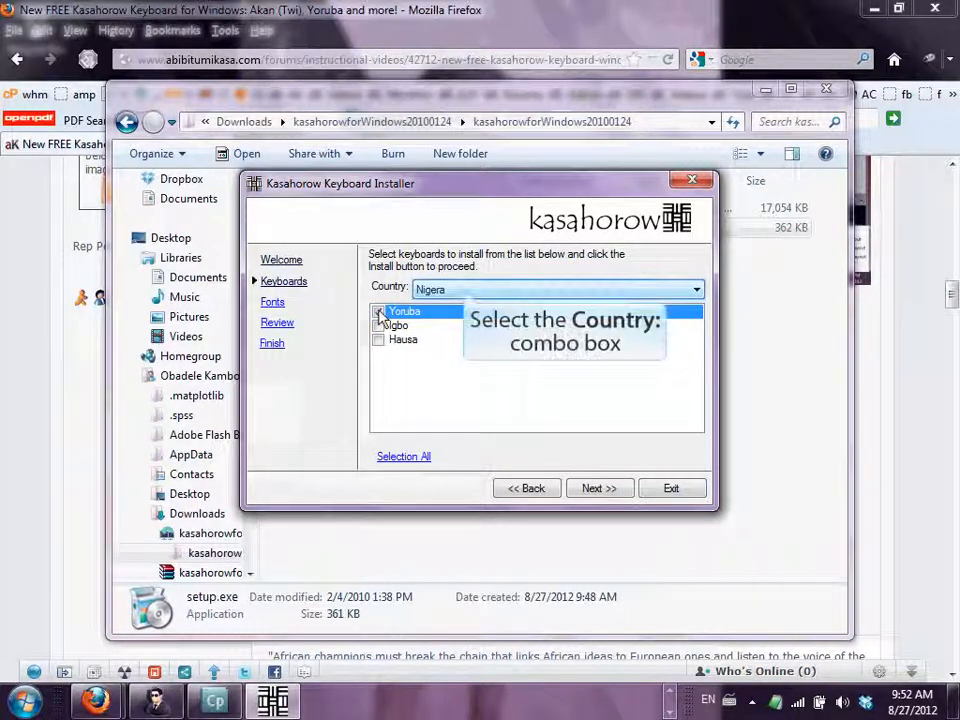
{"action": "left_click", "coordinate": [465, 290]}
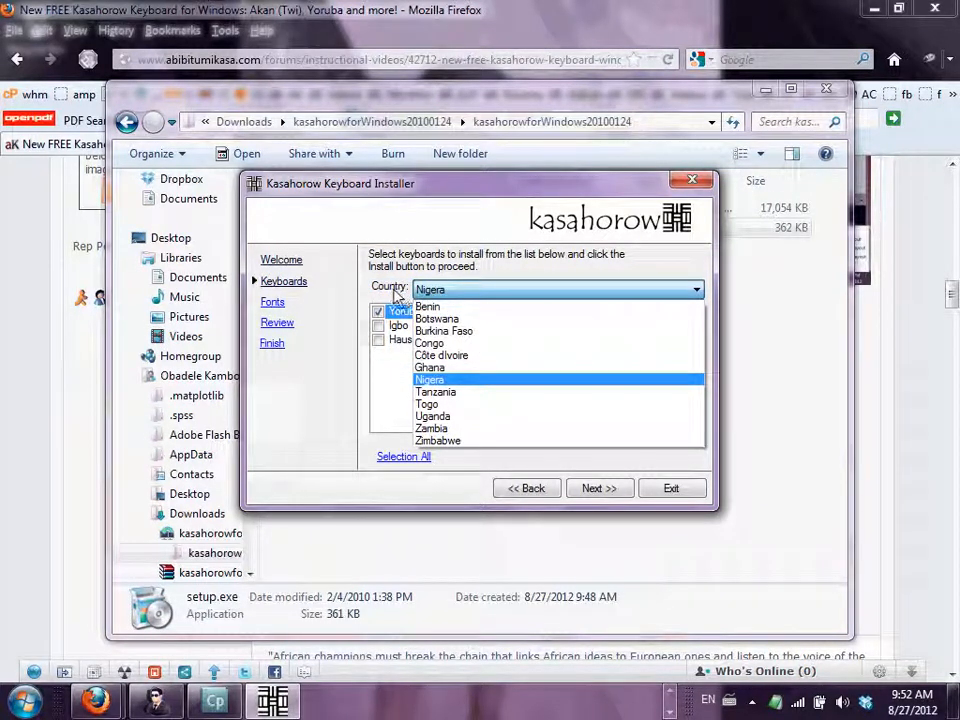
{"action": "left_click", "coordinate": [392, 296]}
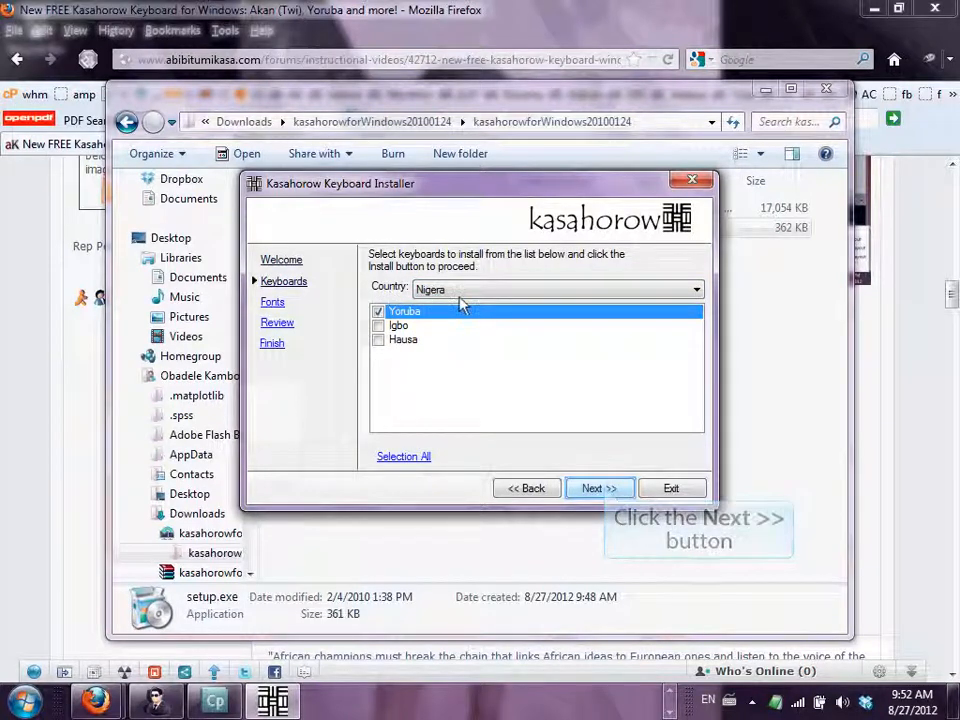
{"action": "left_click", "coordinate": [596, 488]}
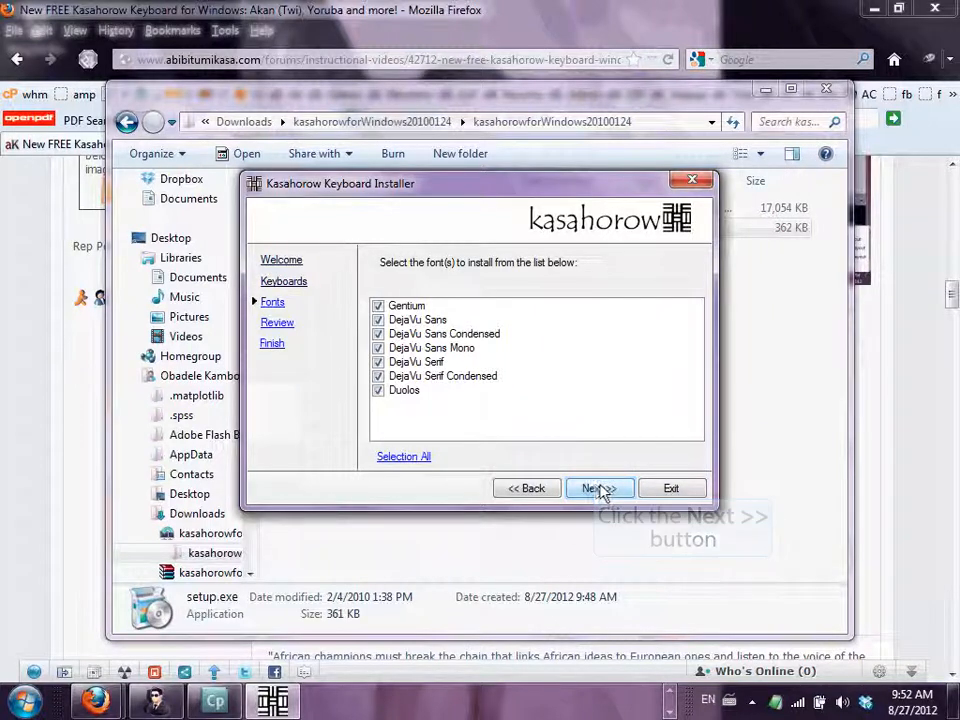
Install the Yoruba keyboard with all listed fonts, close the completed layout installation, and exit the installer
{"action": "left_click", "coordinate": [597, 489]}
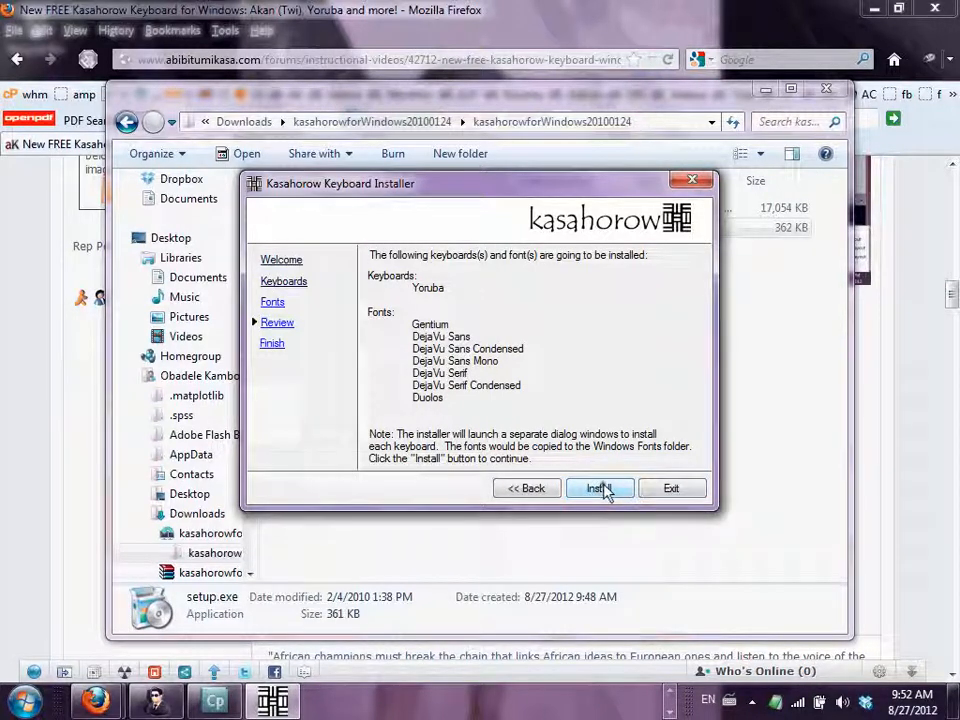
{"action": "left_click", "coordinate": [598, 488]}
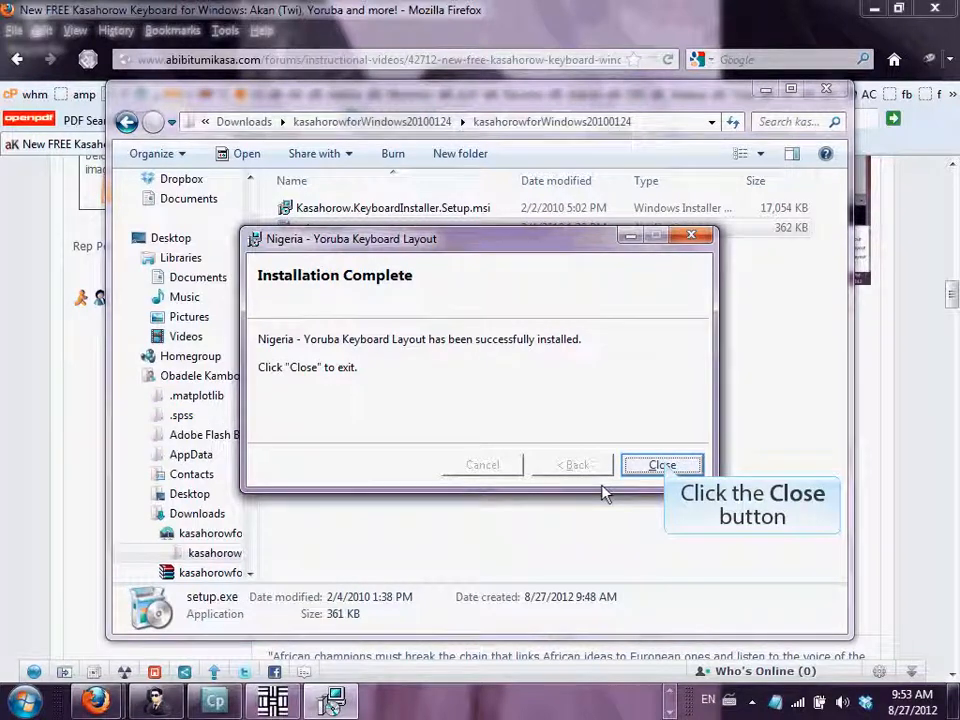
{"action": "left_click", "coordinate": [664, 468]}
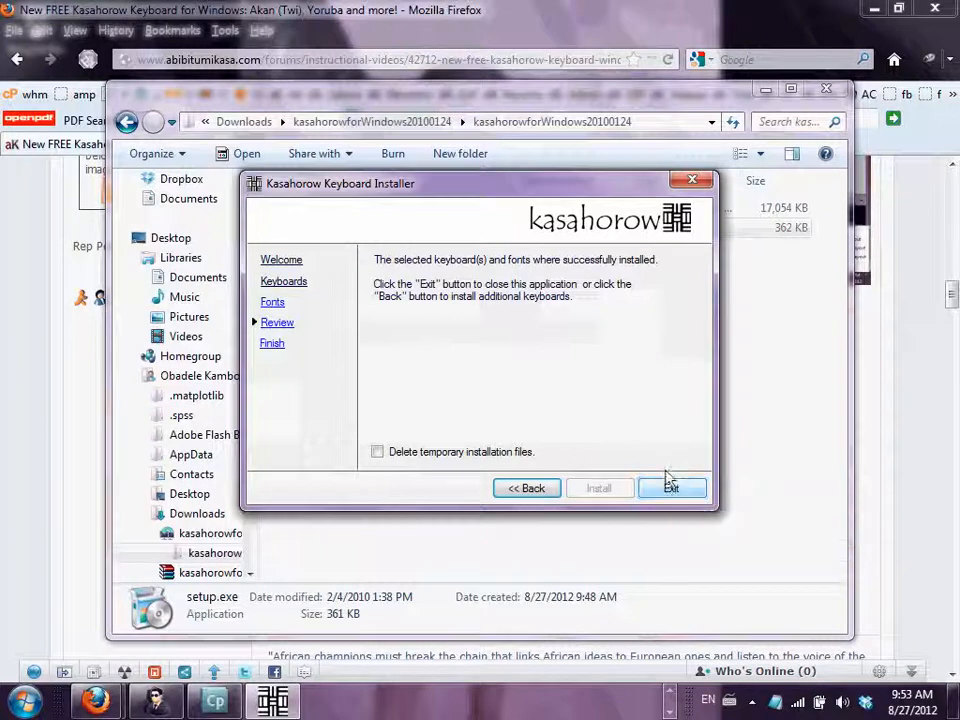
{"action": "left_click", "coordinate": [671, 489]}
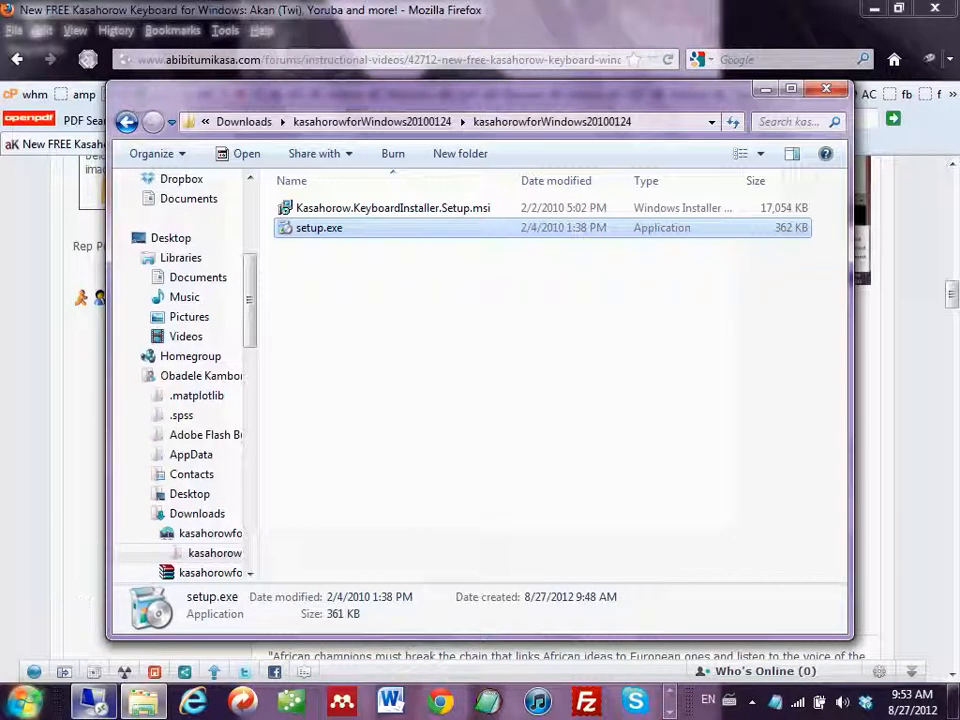
Check which keyboard input layouts are available in Windows without switching the current one
{"action": "left_click", "coordinate": [22, 700]}
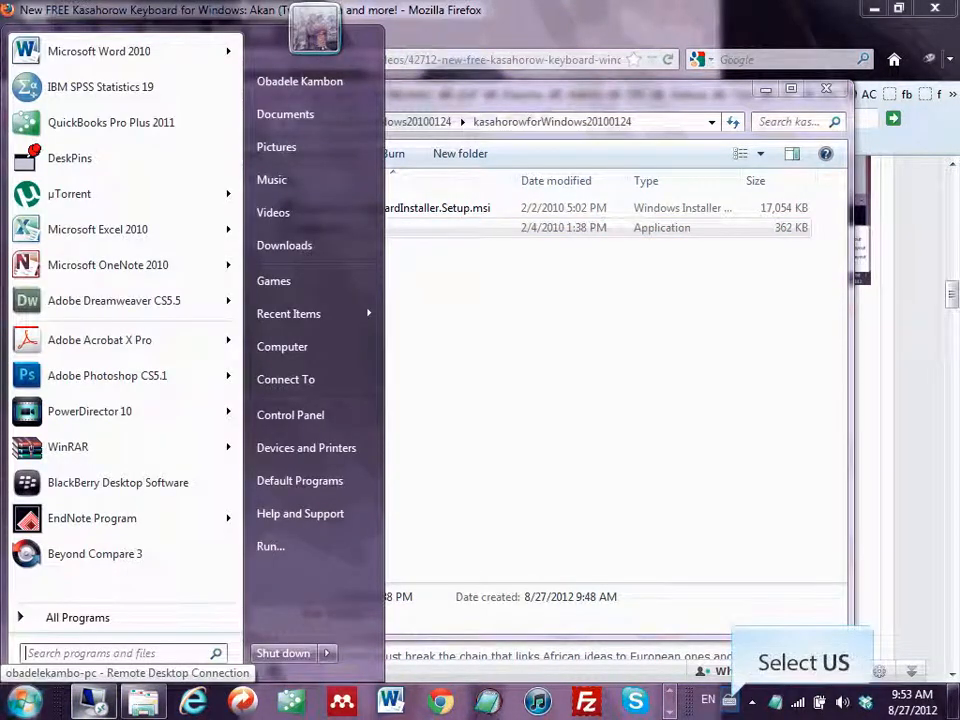
{"action": "left_click", "coordinate": [731, 701]}
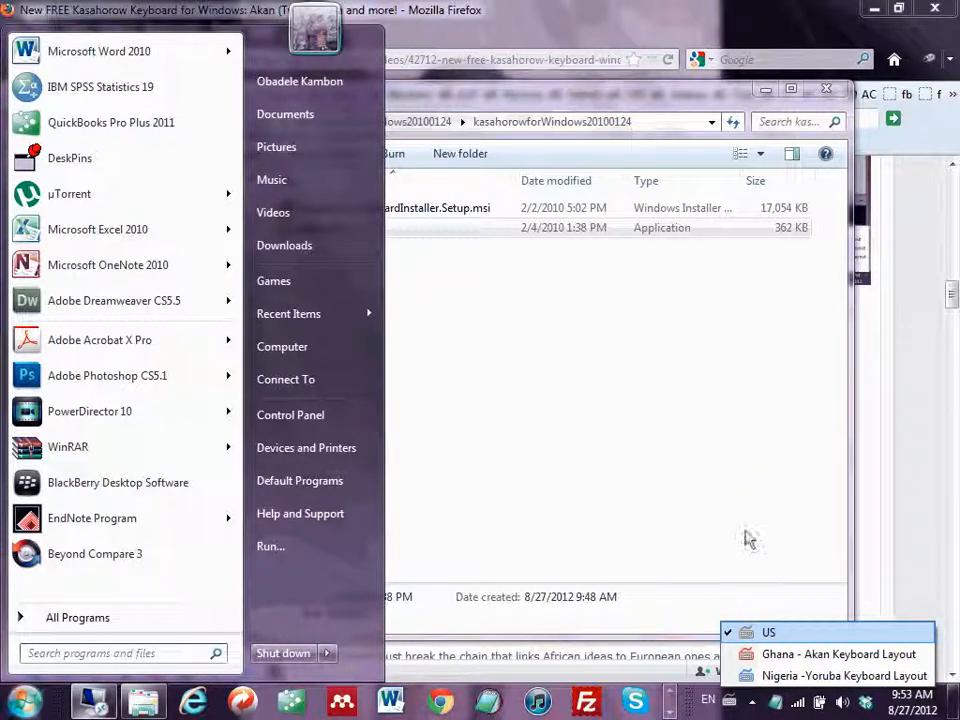
{"action": "left_click", "coordinate": [746, 497]}
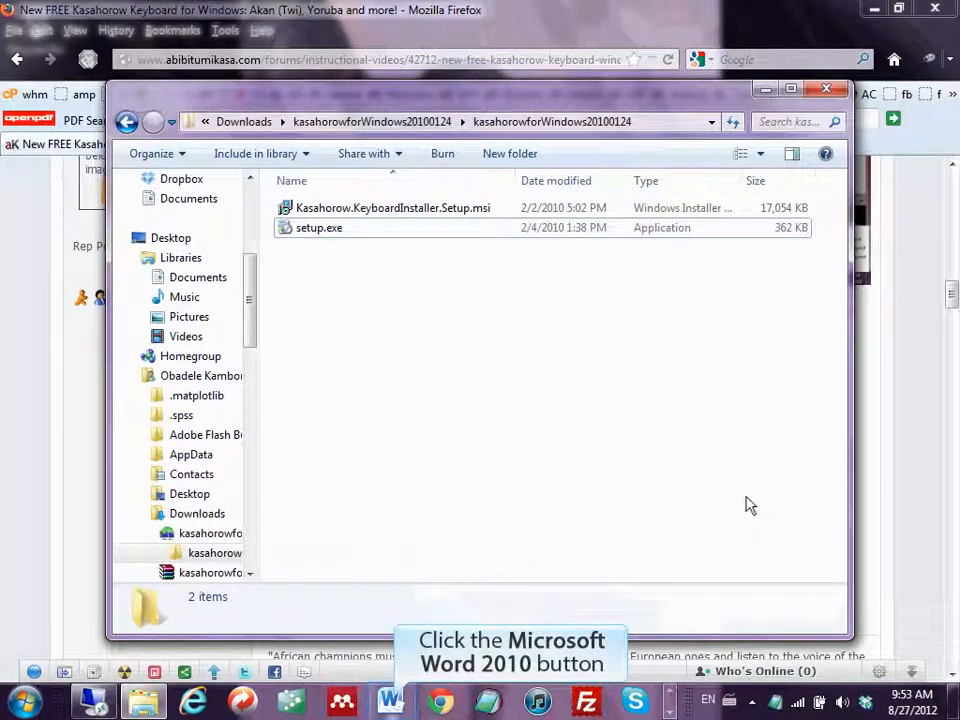
Open a blank document in Microsoft Word 2010 at 100% zoom in a maximized window
{"action": "left_click", "coordinate": [390, 703]}
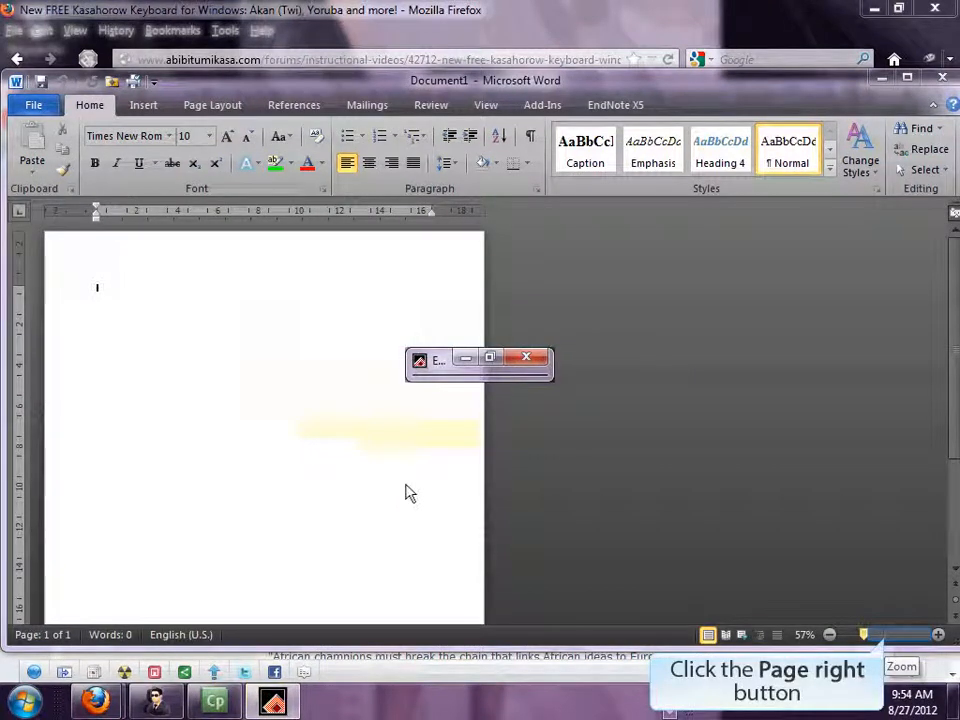
{"action": "left_click", "coordinate": [884, 635]}
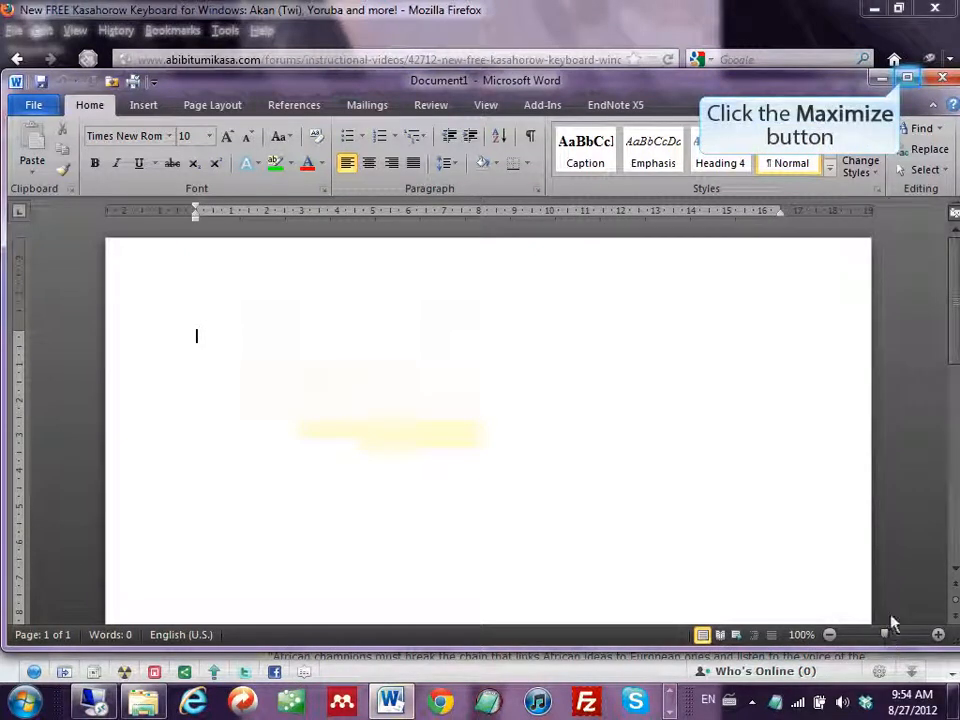
{"action": "left_click", "coordinate": [905, 80]}
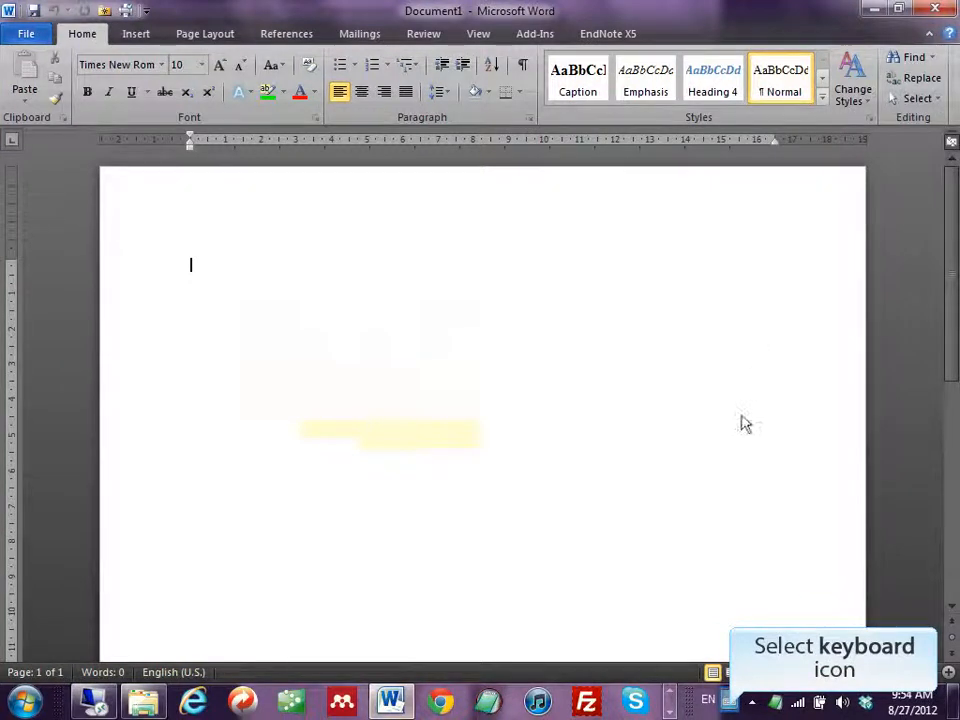
Switch the input layout to Ghana - Akan and enter the test characters "ƐƆɛɔ" as the document's first line
{"action": "left_click", "coordinate": [730, 701]}
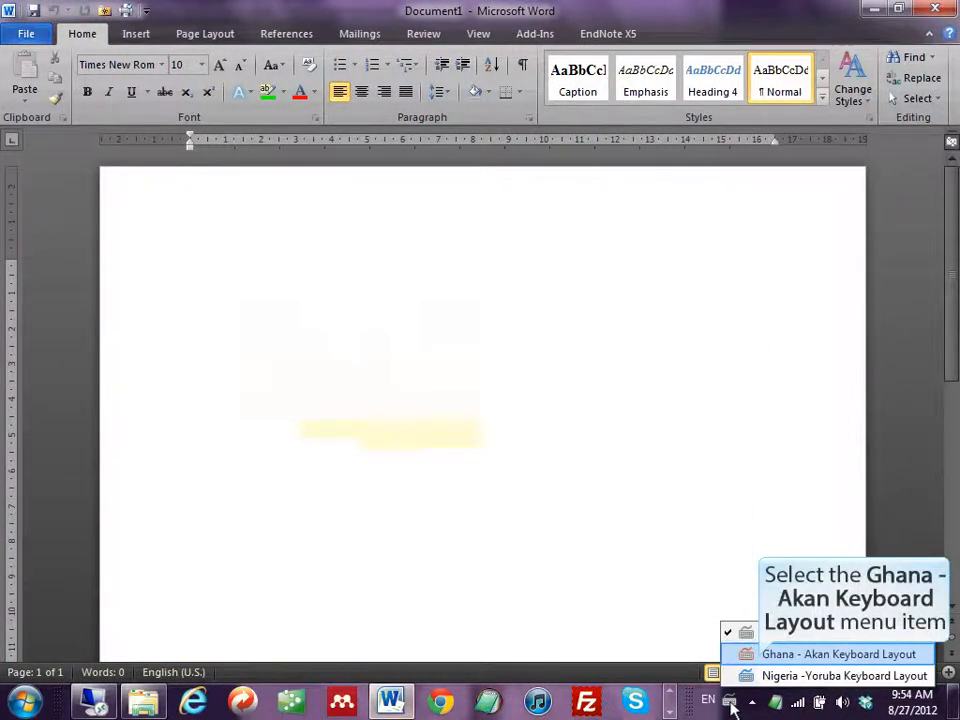
{"action": "left_click", "coordinate": [768, 655]}
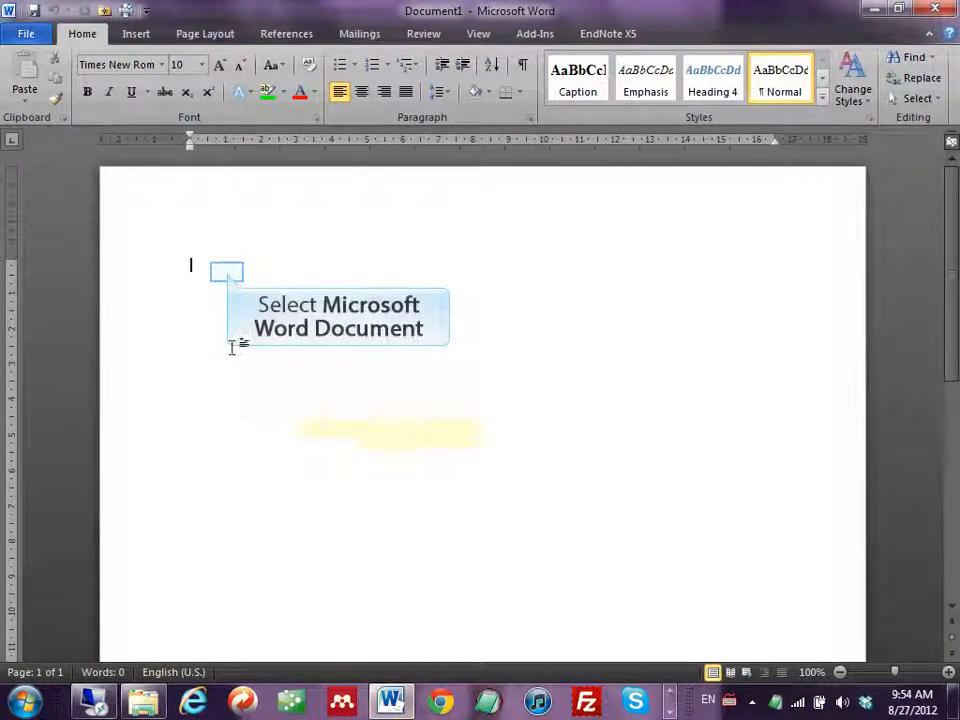
{"action": "left_click", "coordinate": [226, 271]}
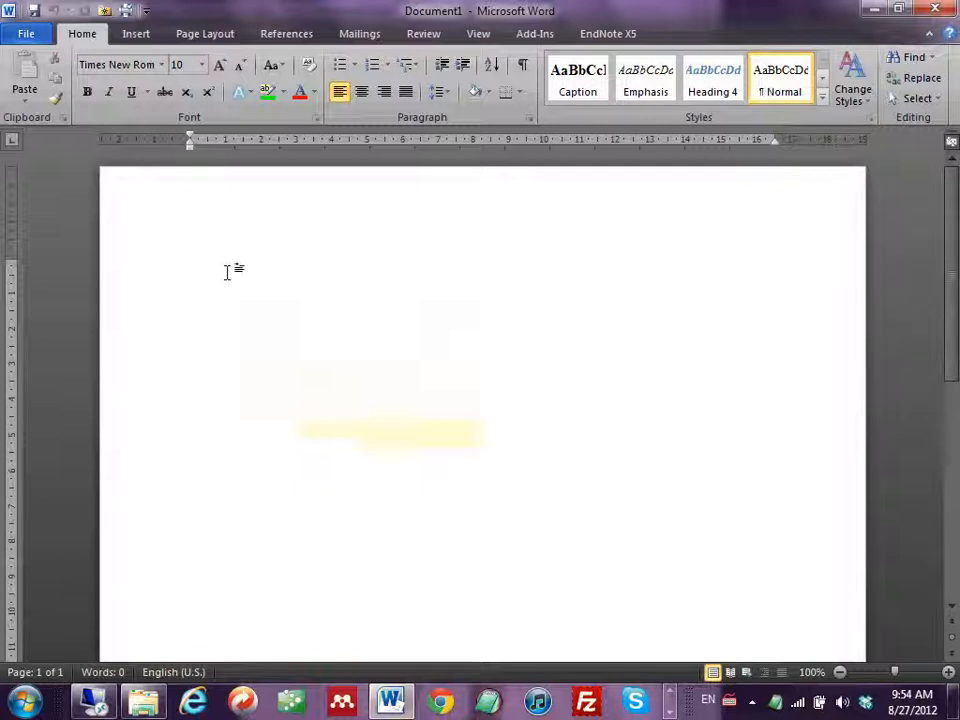
{"action": "type", "text": "ε"}
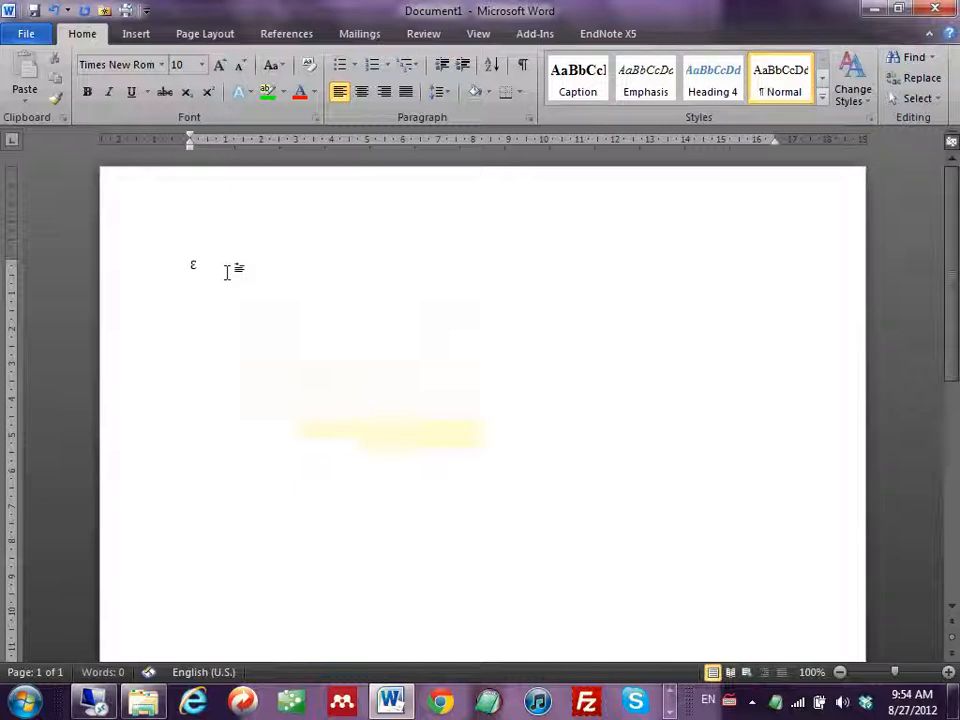
{"action": "type", "text": "ɔɛɔ"}
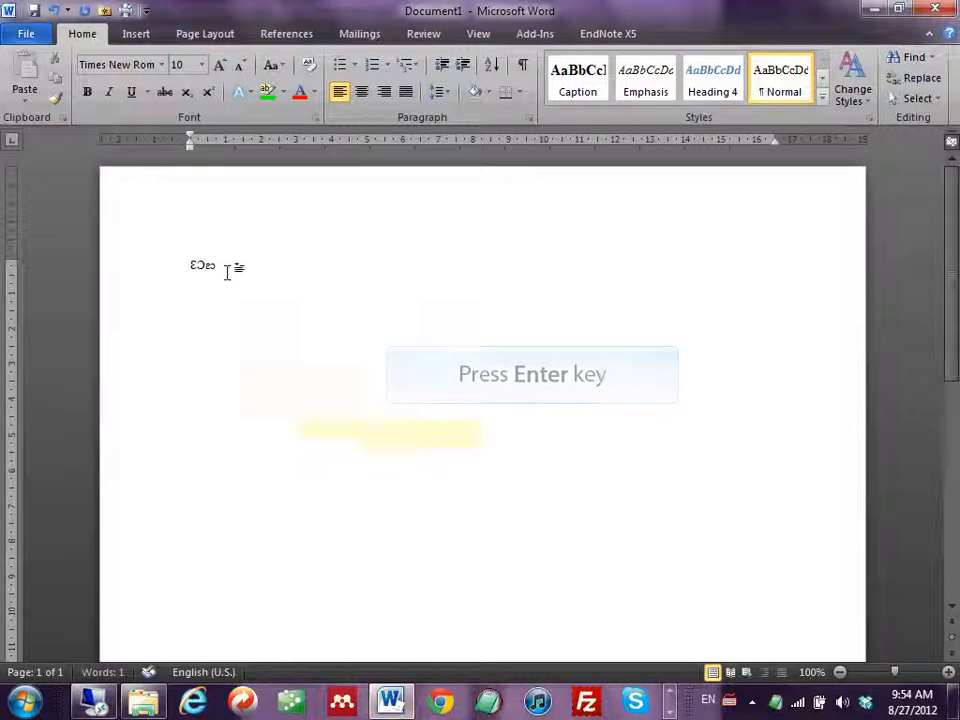
{"action": "key", "text": "Return"}
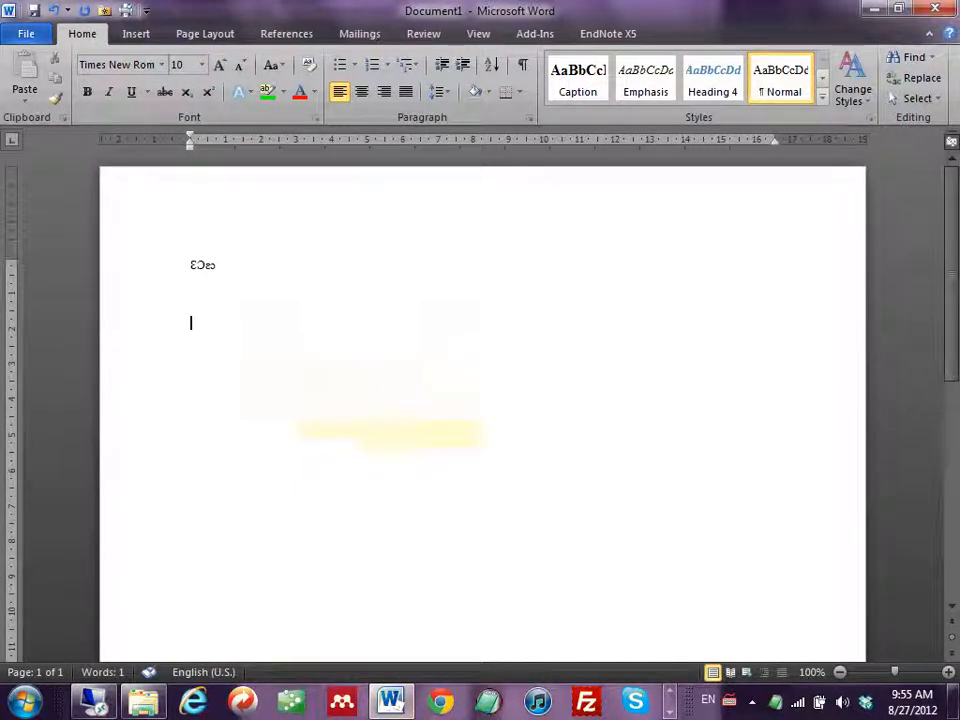
Write the Akan sentence "Meretwerɔ Twi!" below the test characters and start a new line
{"action": "type", "text": "Meretwer"}
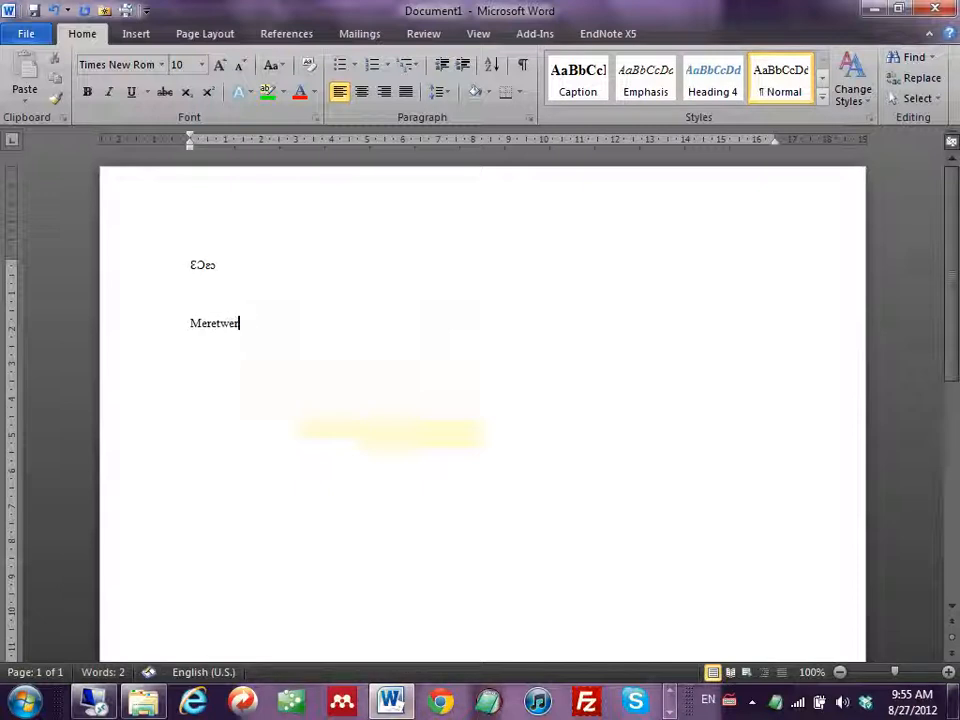
{"action": "type", "text": "ɔ Twi!"}
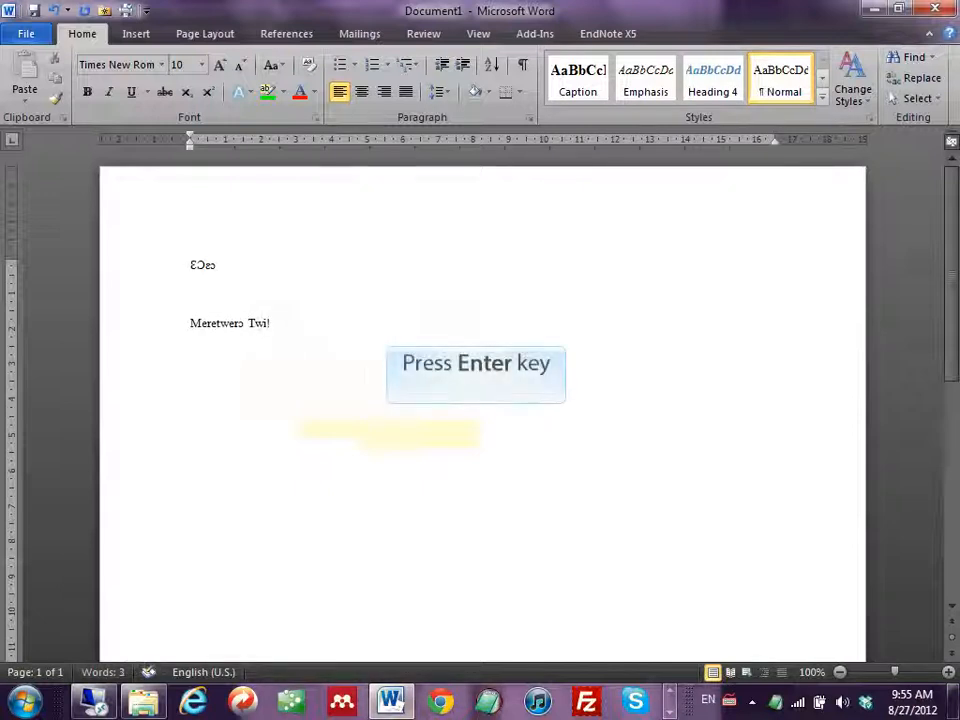
{"action": "key", "text": "Return"}
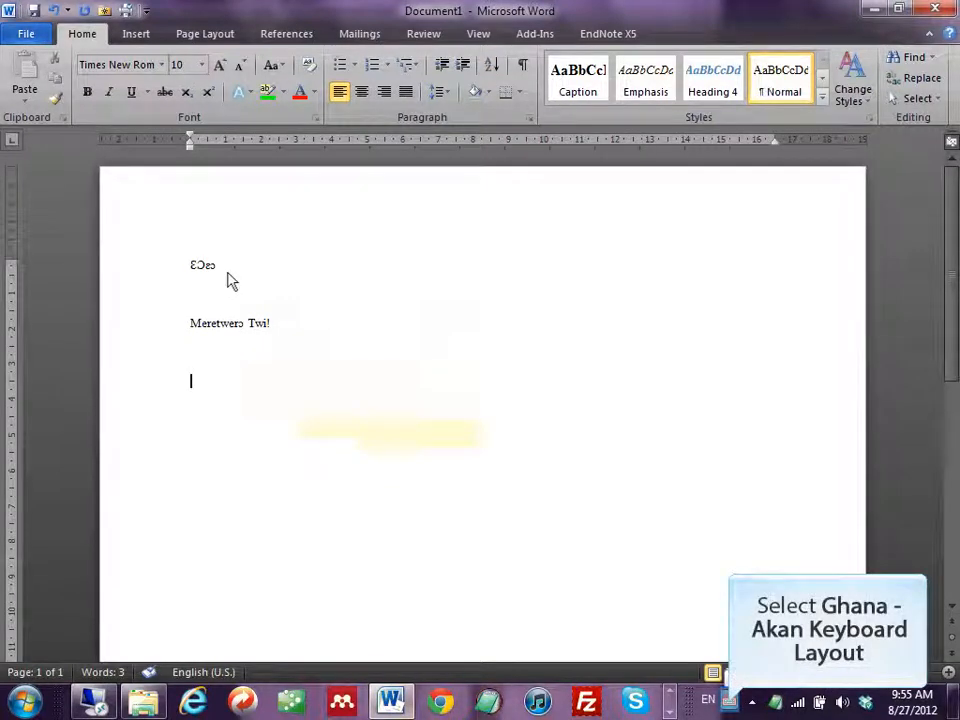
Switch the input layout to Nigeria - Yoruba, enter the dotted capital "Ọ" on the new line, and enlarge the document view to 130%
{"action": "left_click", "coordinate": [729, 704]}
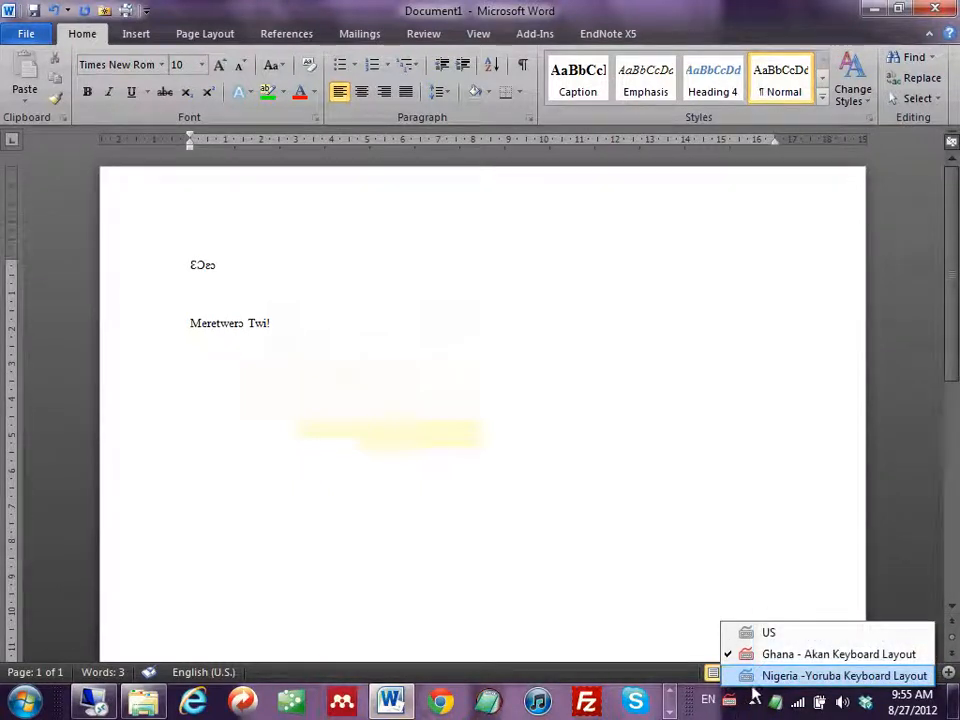
{"action": "left_click", "coordinate": [790, 676]}
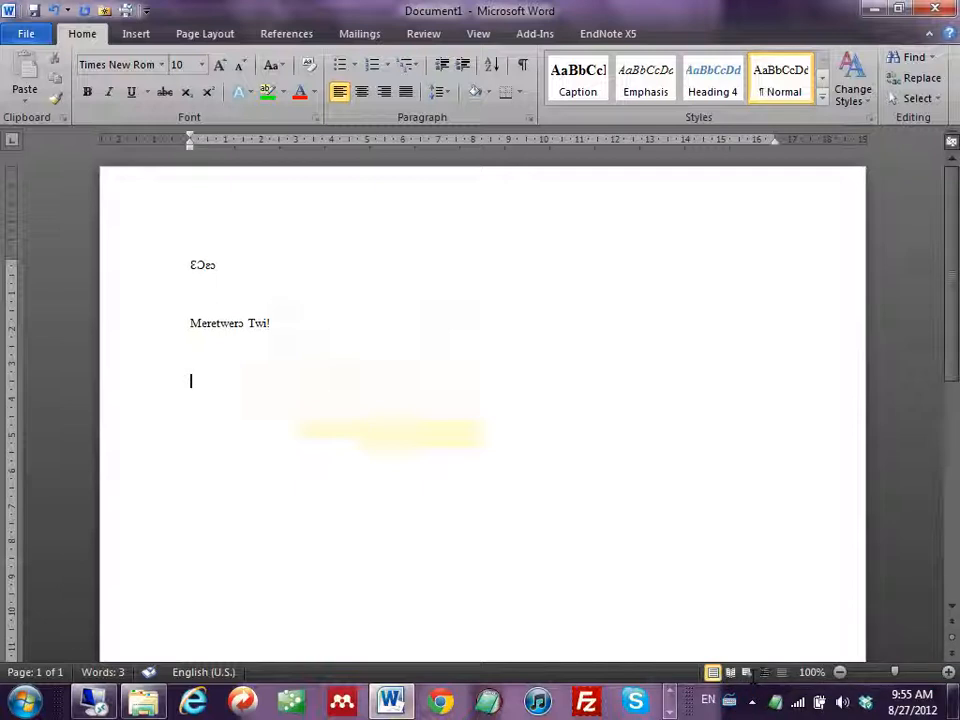
{"action": "type", "text": "o"}
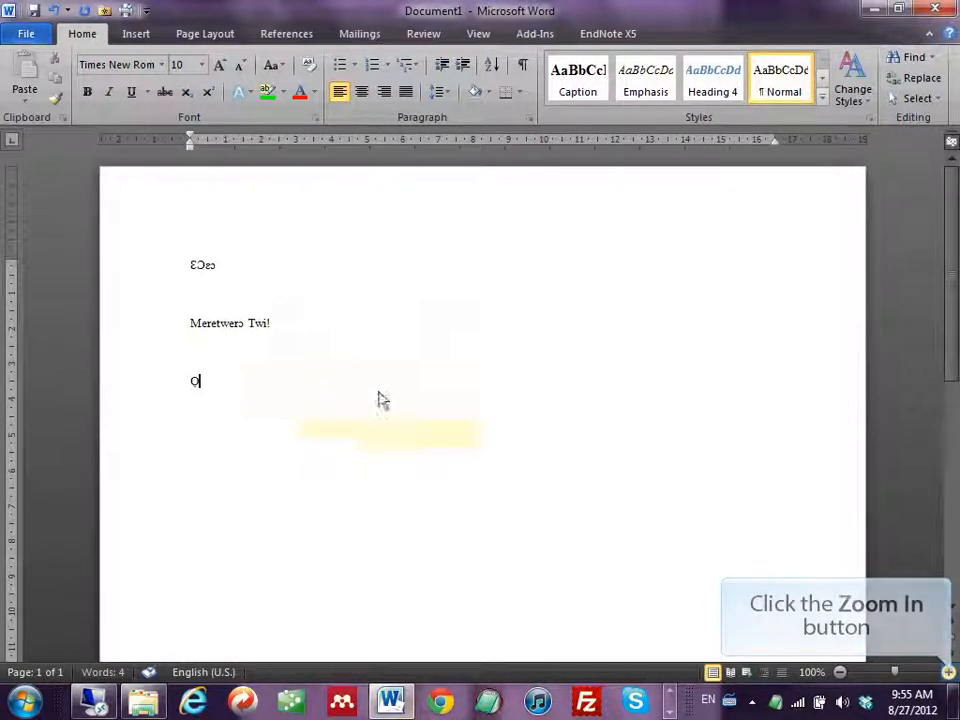
{"action": "left_click", "coordinate": [948, 673]}
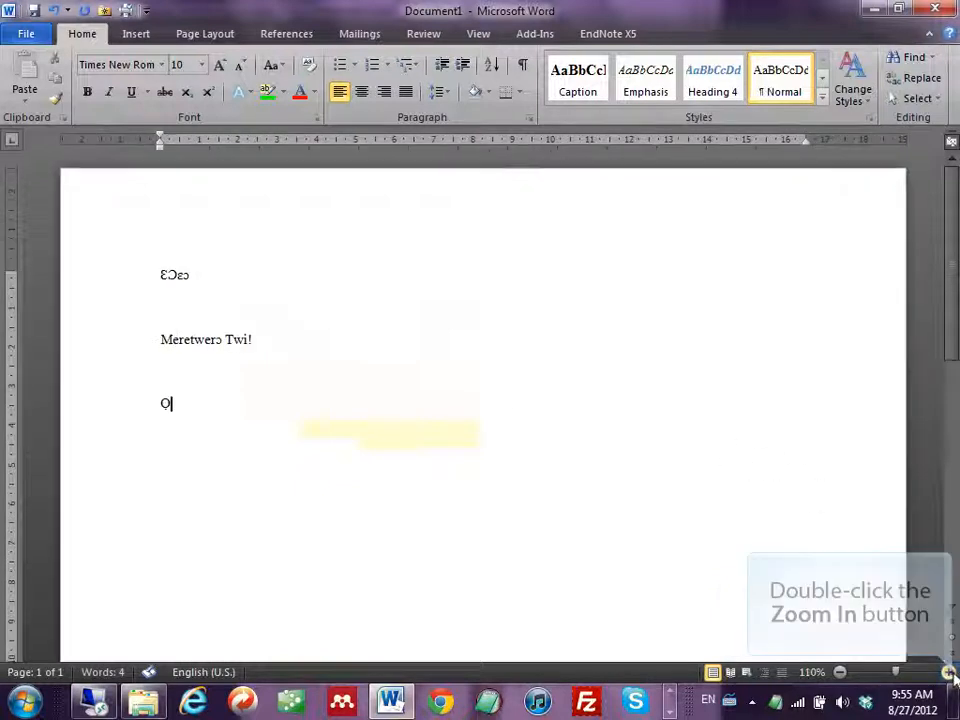
{"action": "double_click", "coordinate": [948, 673]}
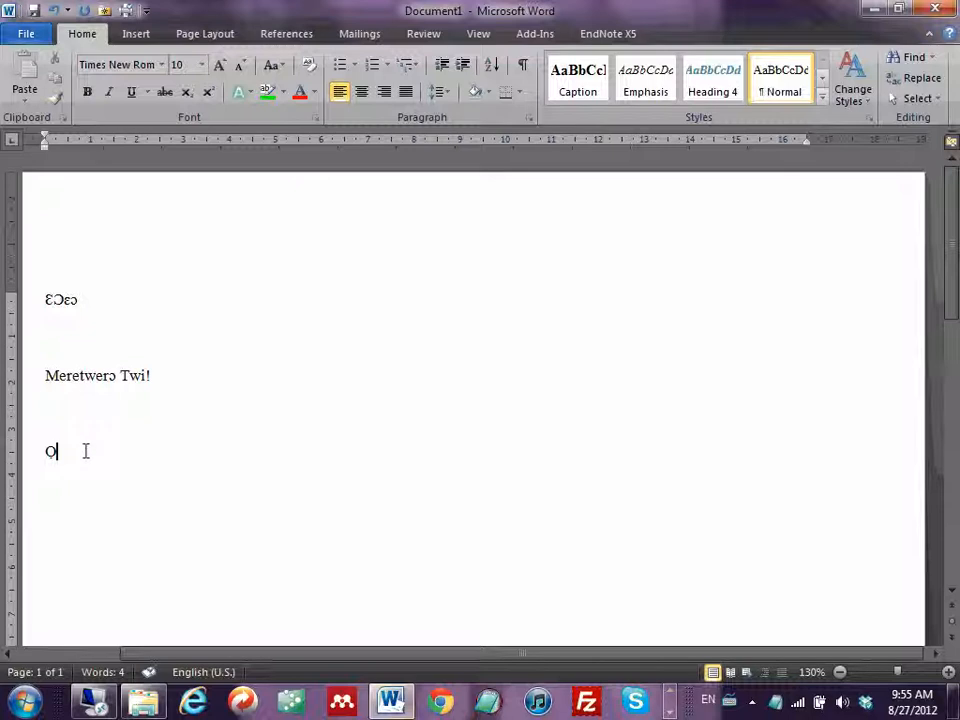
Complete the Yoruba first name after "Ọ" with acute accents on its remaining vowels, and start a new line
{"action": "type", "text": "b"}
{"action": "type", "text": "á"}
{"action": "type", "text": "d"}
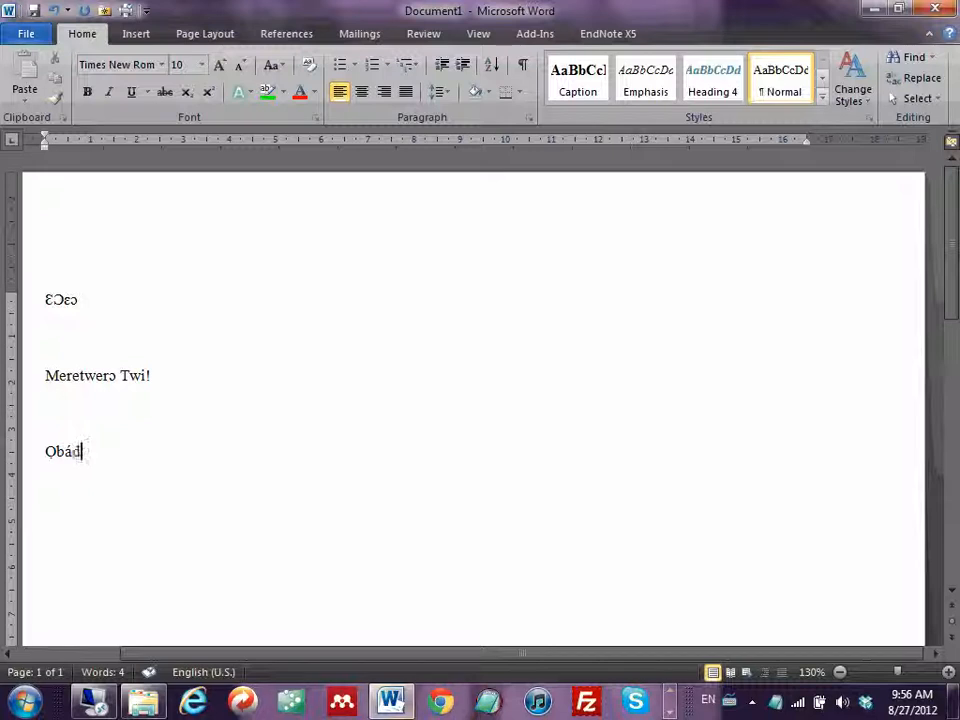
{"action": "type", "text": "e"}
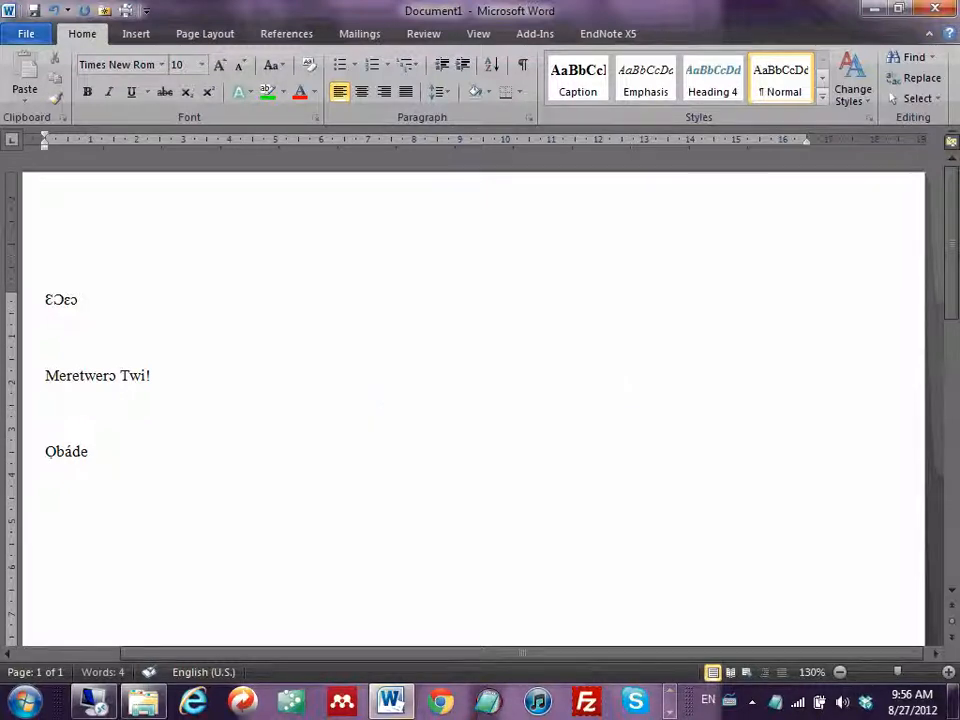
{"action": "key", "text": "alt+apostrophe"}
{"action": "type", "text": "le"}
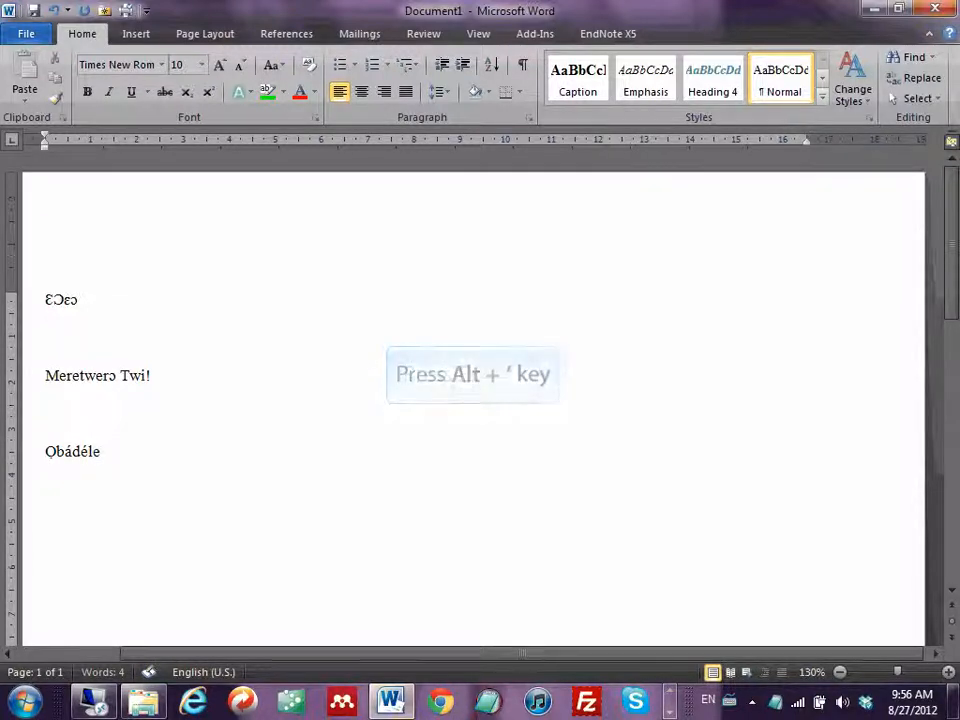
{"action": "key", "text": "alt+apostrophe"}
{"action": "key", "text": "Return"}
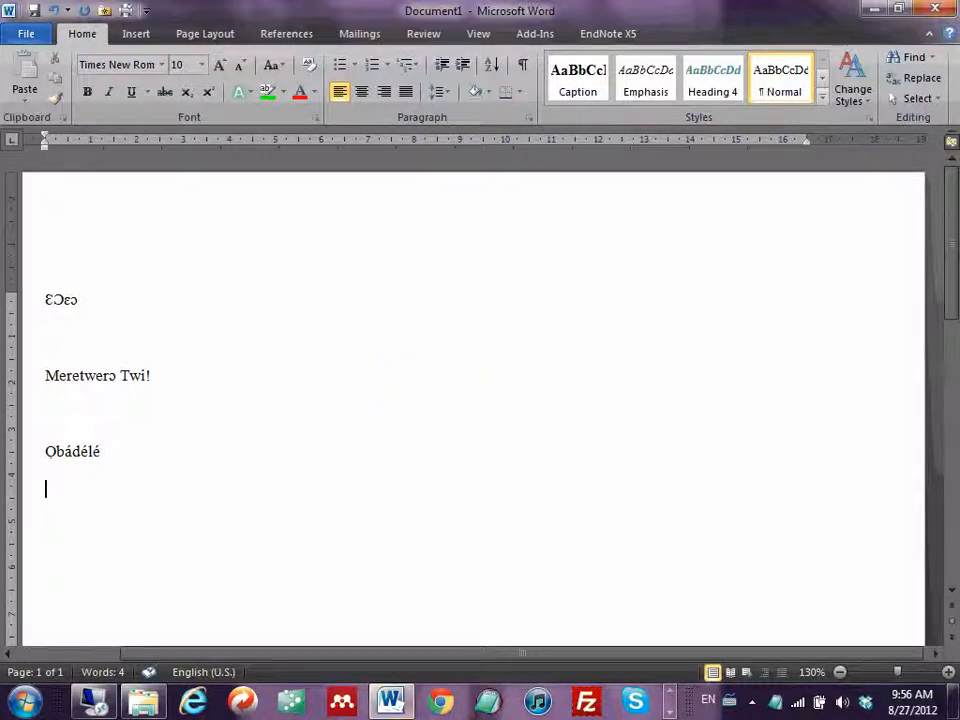
Write the Yoruba sentence "Mo ń kọ èdè Yorùbá" with its tone marks and underdot on the new line
{"action": "type", "text": "Mo n"}
{"action": "key", "text": "alt+apostrophe"}
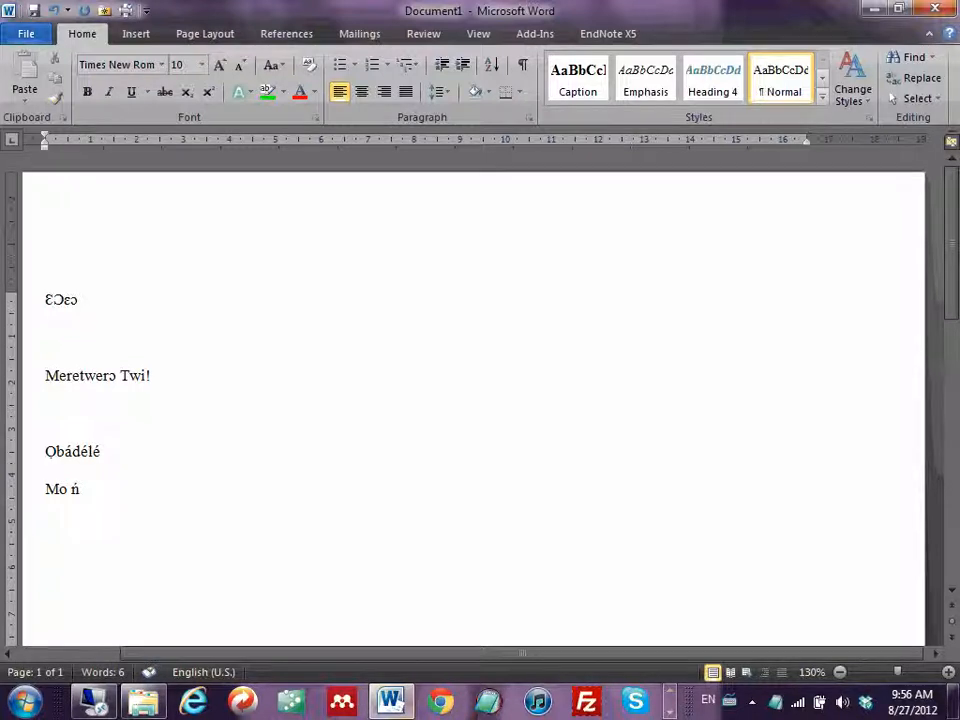
{"action": "type", "text": "kọ"}
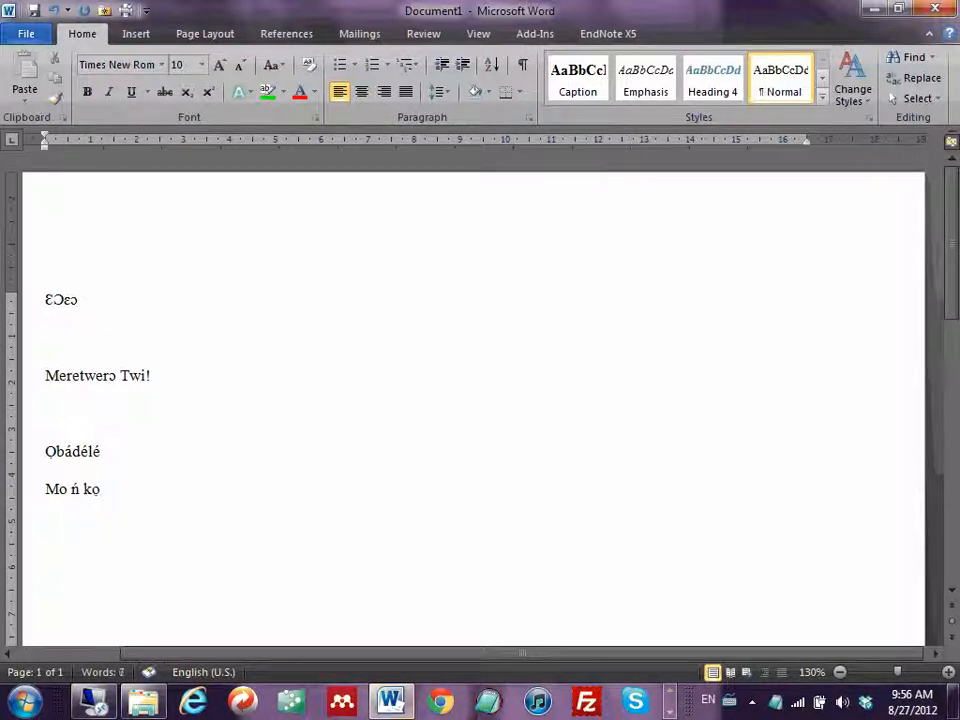
{"action": "type", "text": " e"}
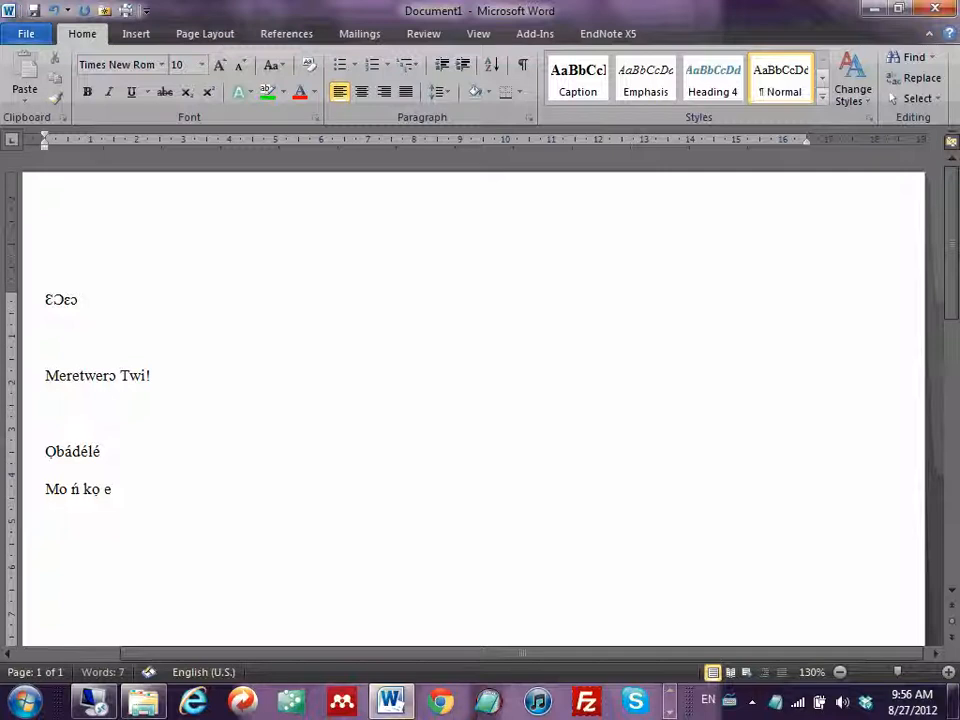
{"action": "type", "text": "̀de"}
{"action": "key", "text": "alt+grave"}
{"action": "type", "text": "Yoru"}
{"action": "key", "text": "alt+grave"}
{"action": "type", "text": "b́"}
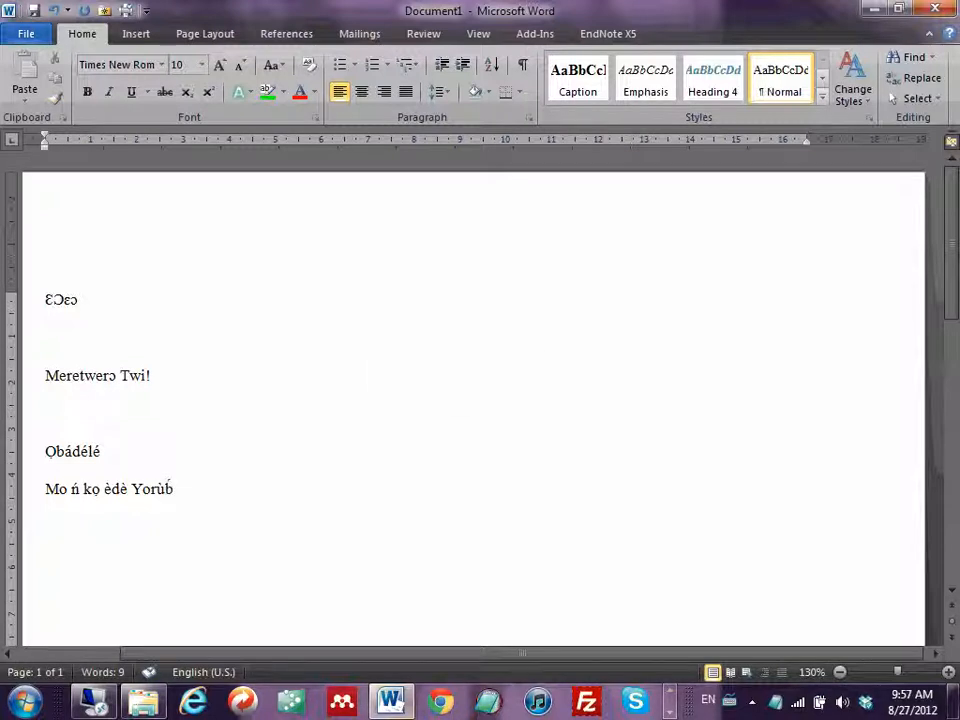
{"action": "type", "text": "a"}
{"action": "key", "text": "alt+apostrophe"}
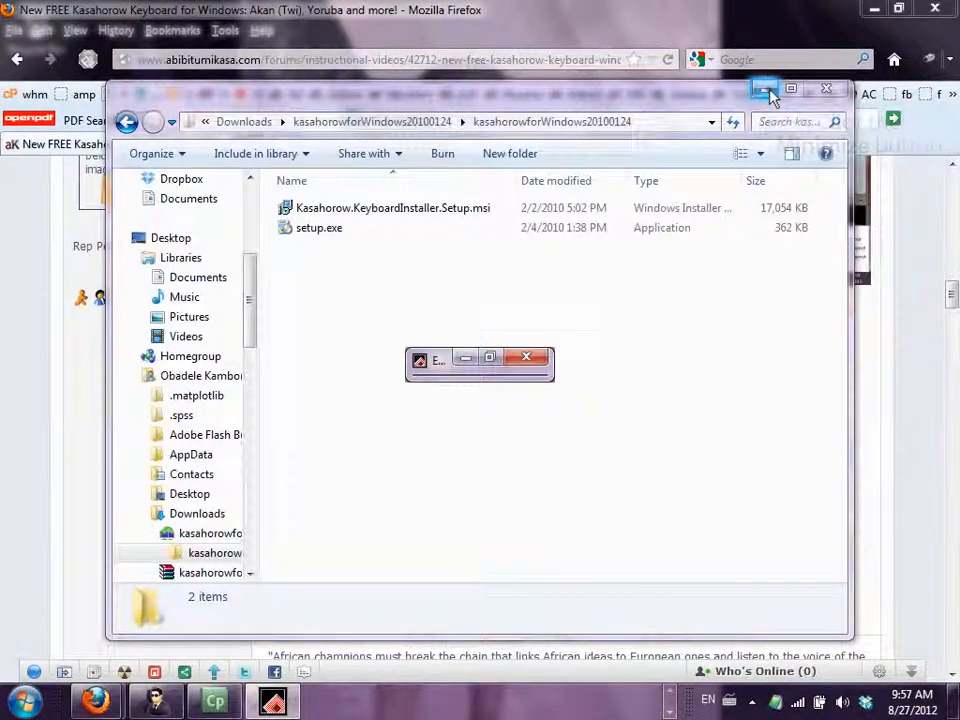
Minimize the installer folder and Downloads windows, and enter the Akan (Twi) Classroom chat room from the Abibitumi Kasa site in Firefox
{"action": "left_click", "coordinate": [766, 92]}
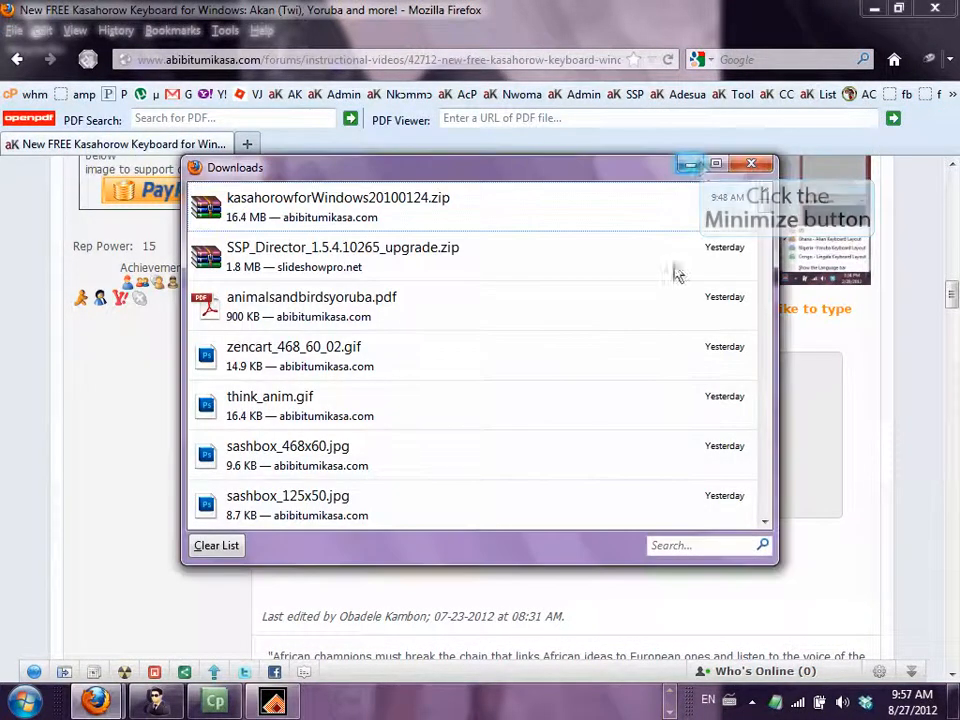
{"action": "left_click", "coordinate": [690, 163]}
{"action": "left_click_drag", "start_coordinate": [953, 310], "coordinate": [954, 201]}
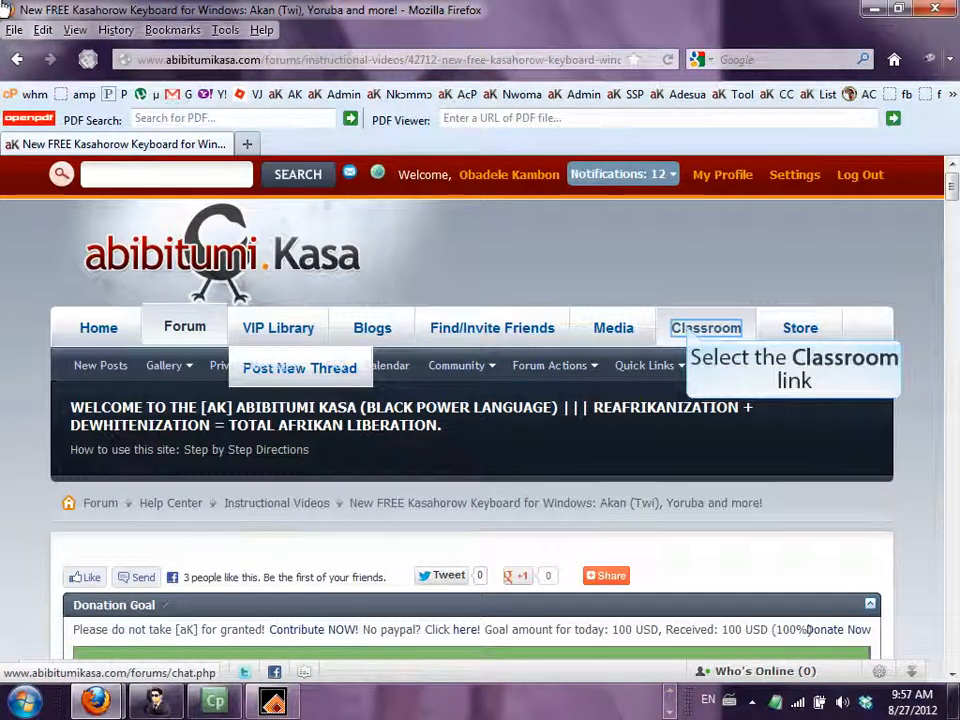
{"action": "left_click", "coordinate": [688, 332]}
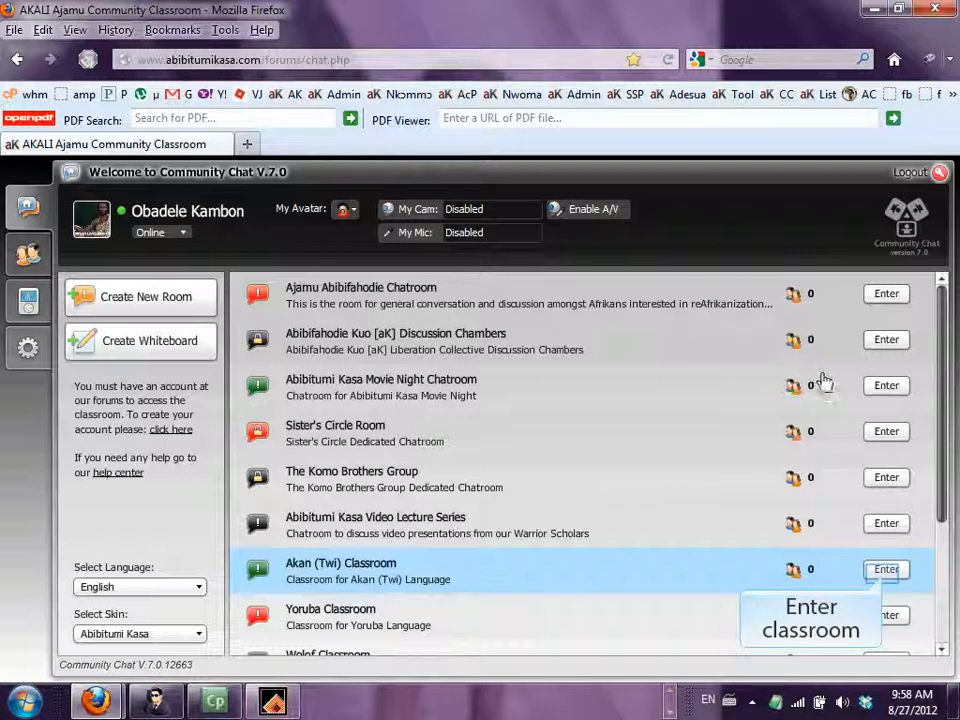
{"action": "left_click", "coordinate": [885, 570]}
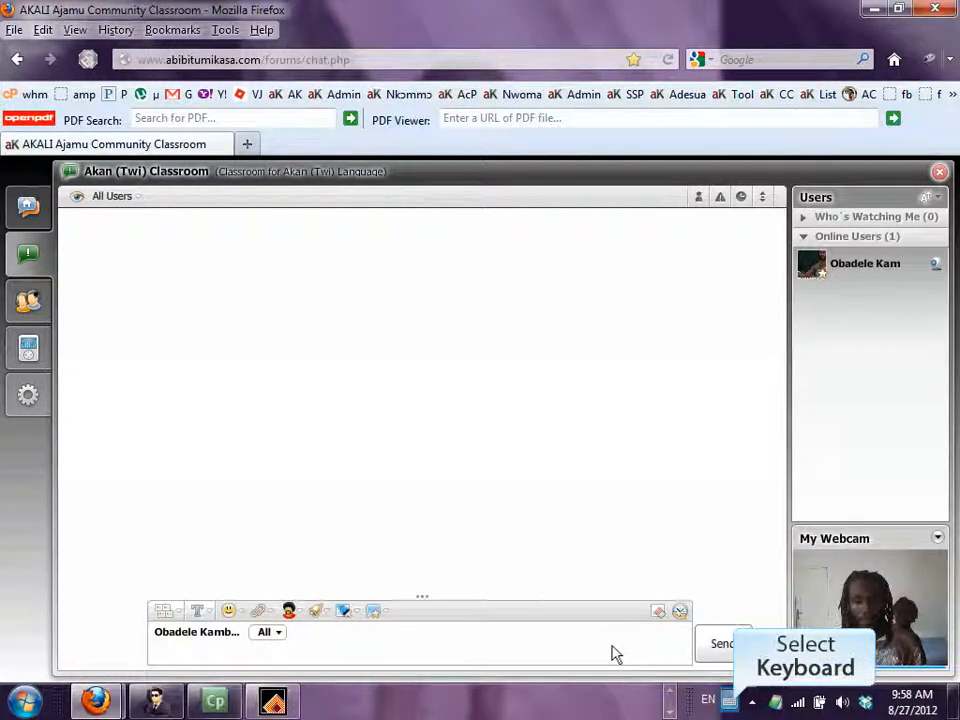
Switch the input layout to Ghana - Akan and send the chat message "Mewɔ ha!" in the Akan (Twi) Classroom
{"action": "left_click", "coordinate": [733, 700]}
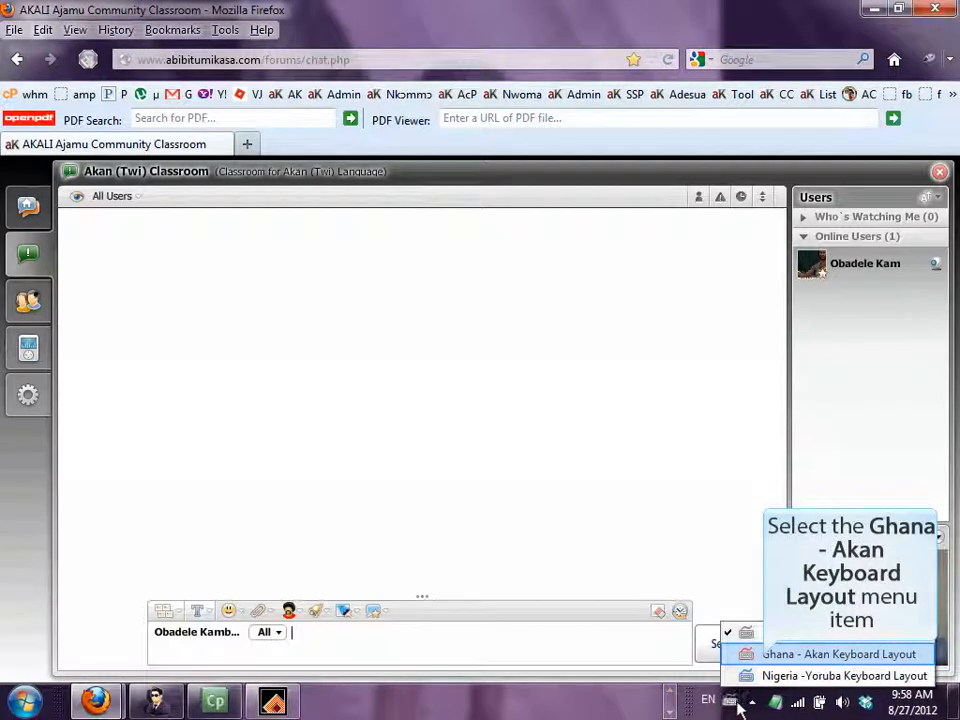
{"action": "left_click", "coordinate": [764, 655]}
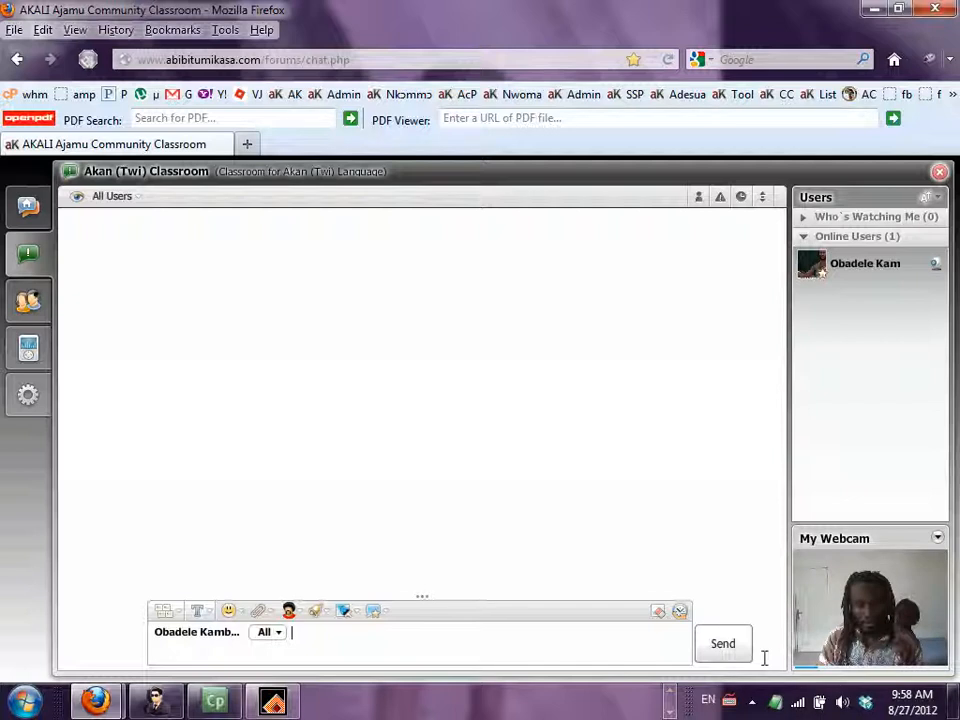
{"action": "type", "text": "Me"}
{"action": "type", "text": "wo h"}
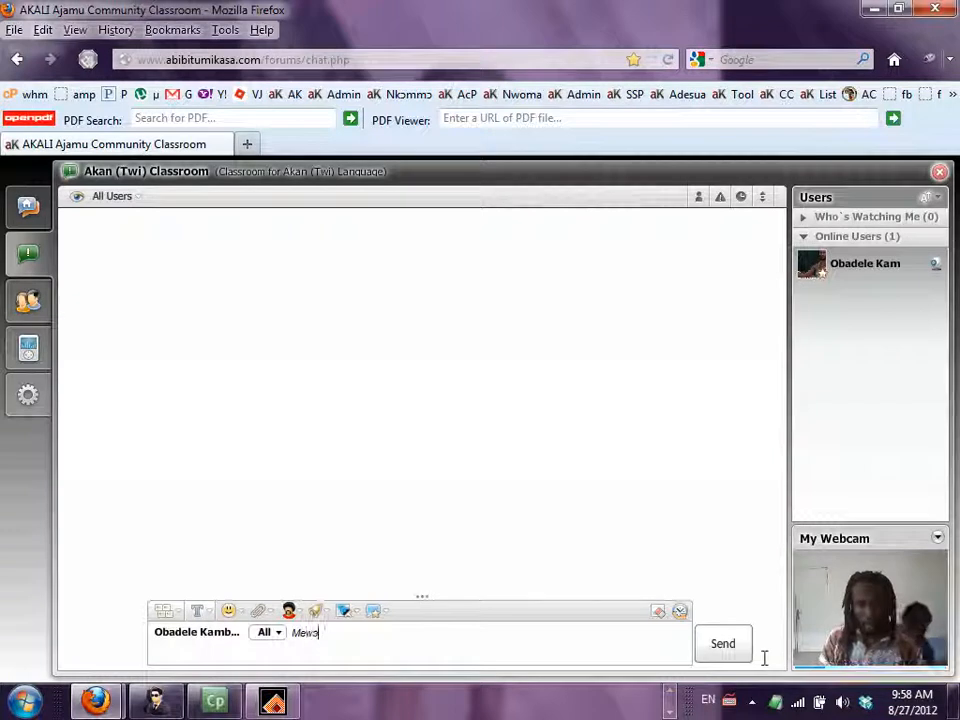
{"action": "type", "text": "a"}
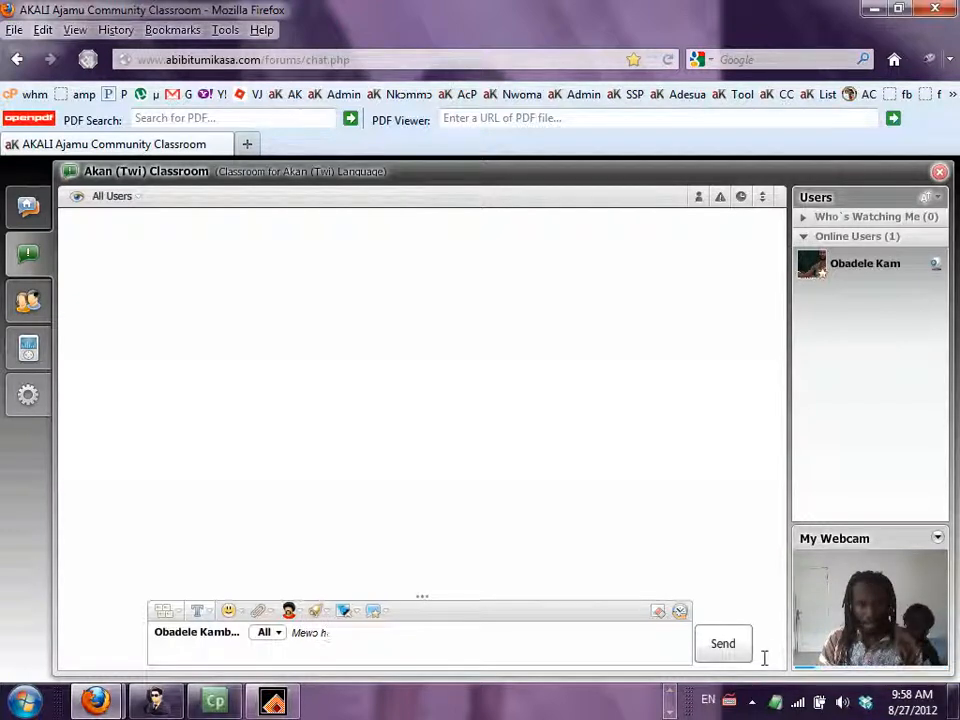
{"action": "type", "text": "!"}
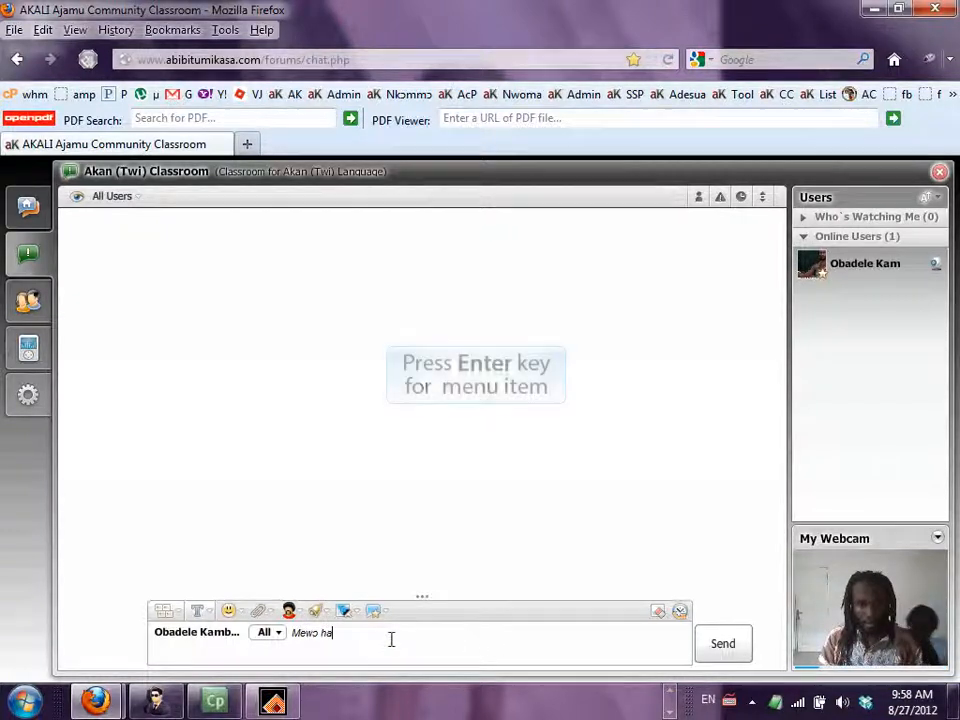
{"action": "key", "text": "Return"}
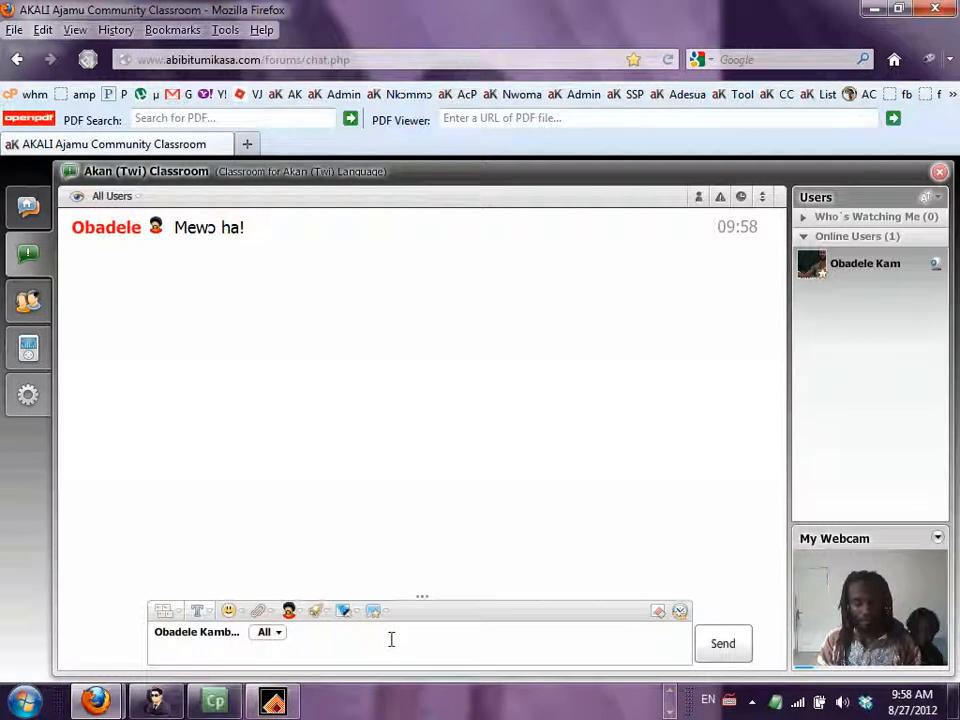
Send a second chat message, "Meretwerɔ Twi!", in the Akan (Twi) Classroom
{"action": "type", "text": "Meretwerɔ"}
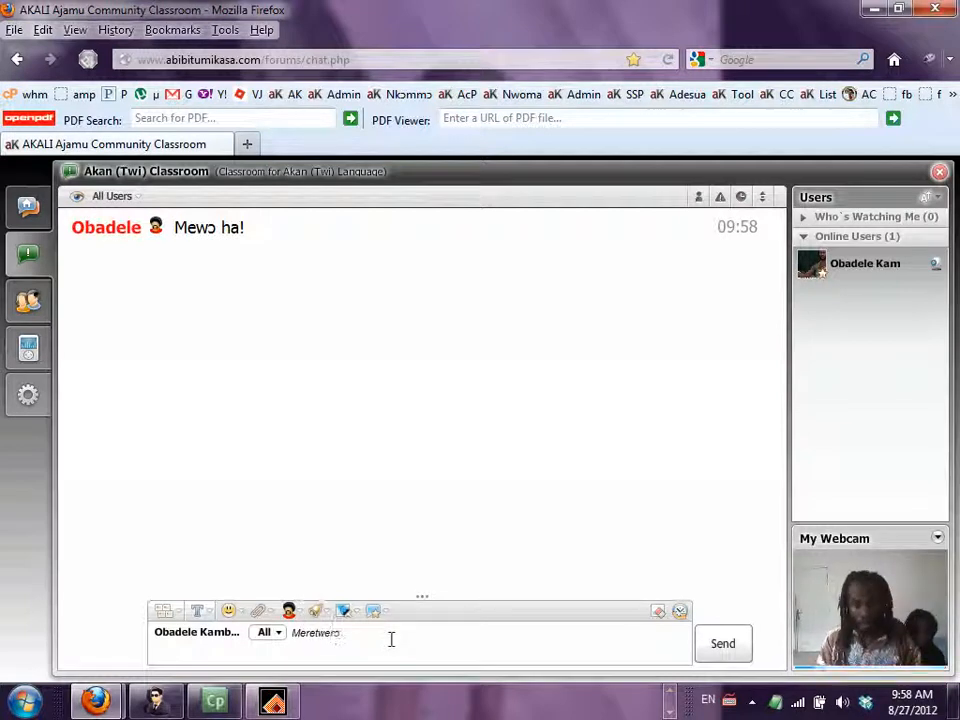
{"action": "type", "text": " T"}
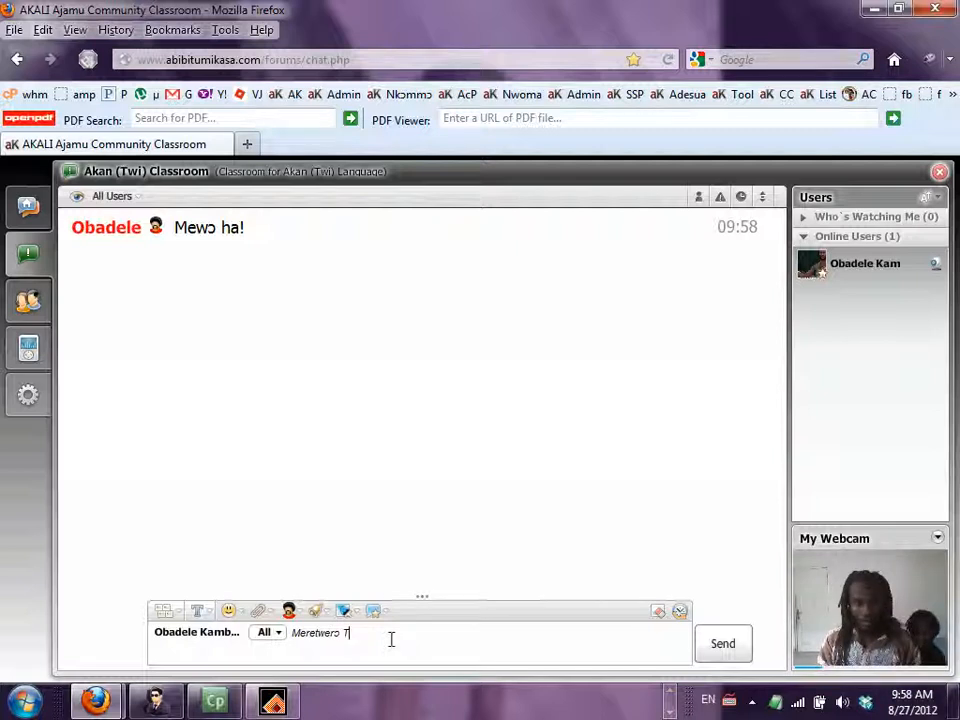
{"action": "type", "text": "wi!"}
{"action": "key", "text": "Return"}
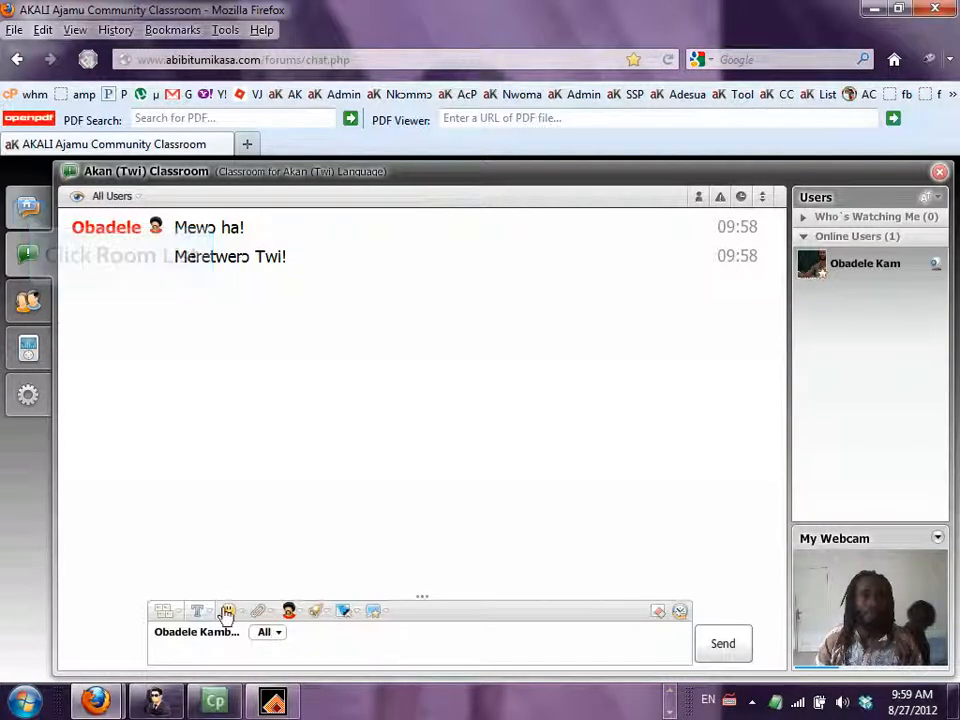
Enter the Yoruba Classroom from the chat room list and switch the input layout to Nigeria - Yoruba
{"action": "left_click", "coordinate": [28, 210]}
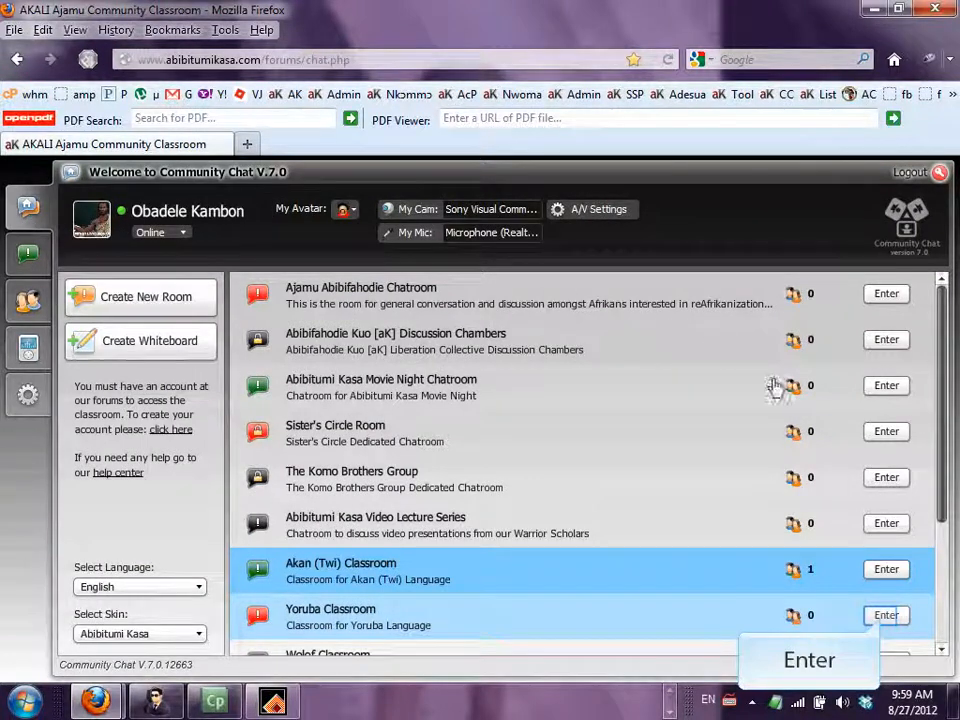
{"action": "left_click", "coordinate": [885, 617]}
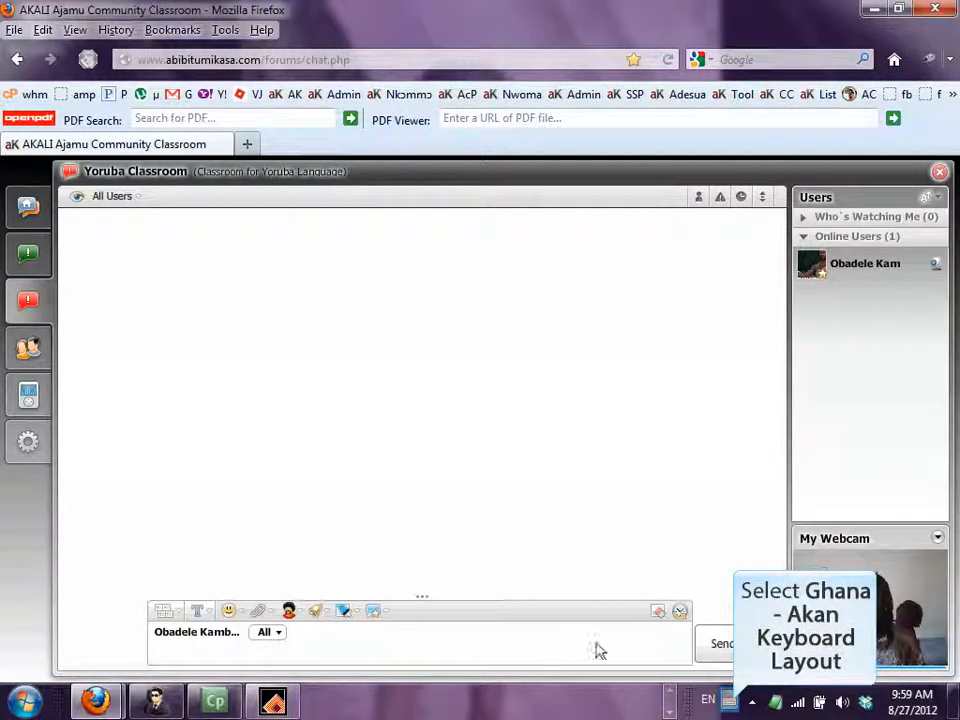
{"action": "left_click", "coordinate": [731, 701]}
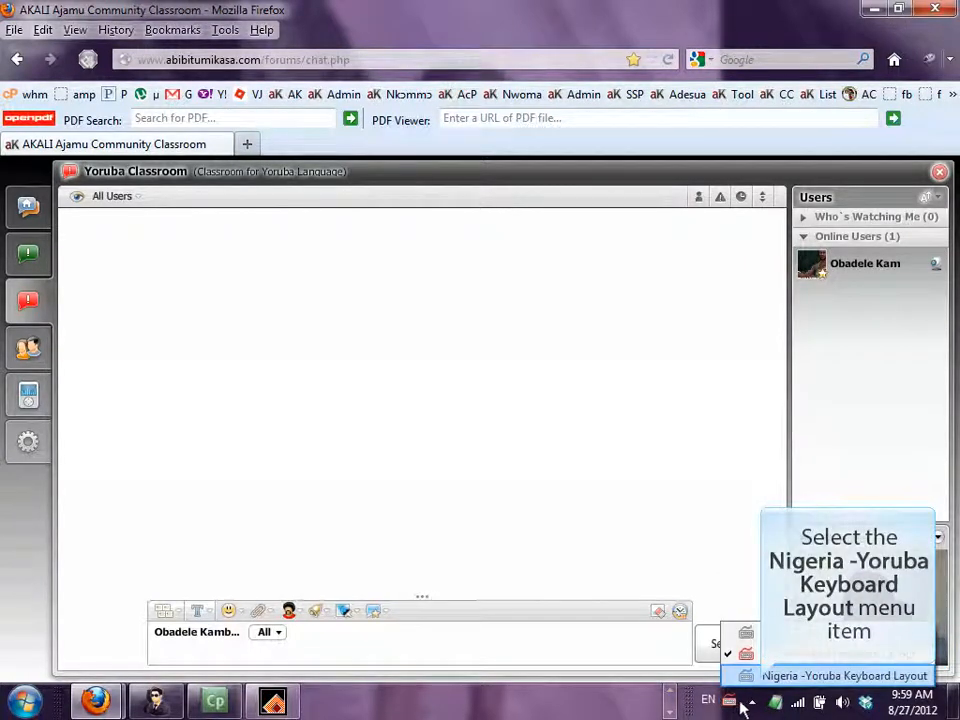
{"action": "left_click", "coordinate": [764, 681]}
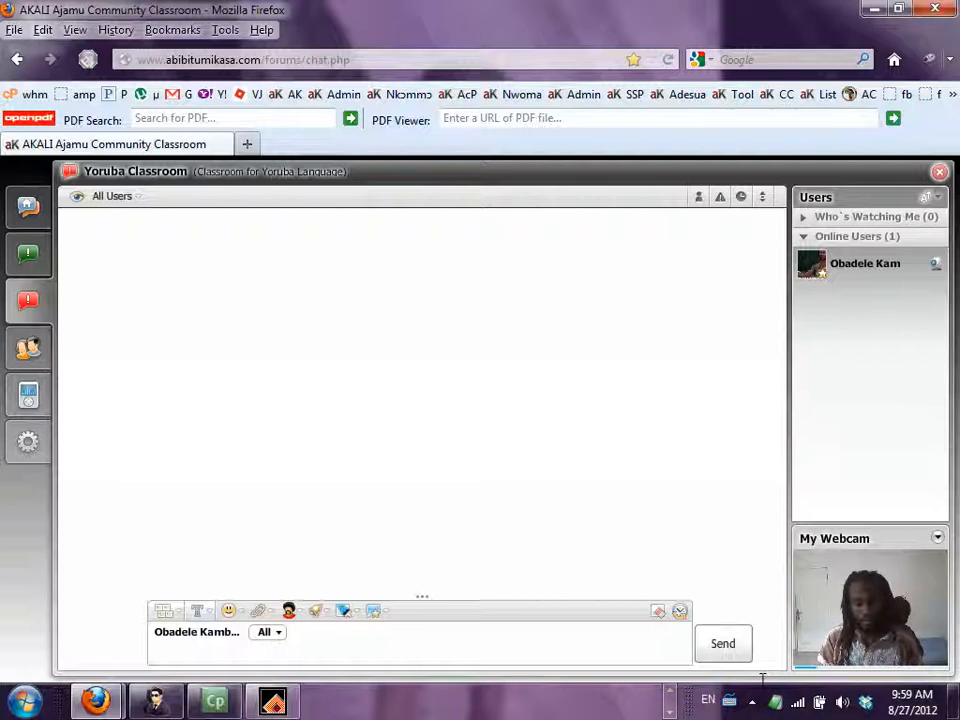
Send the chat message "Mo ń kọ èdè Yorùbá!" with tone marks and underdot in the Yoruba Classroom
{"action": "type", "text": "Mo ń ko"}
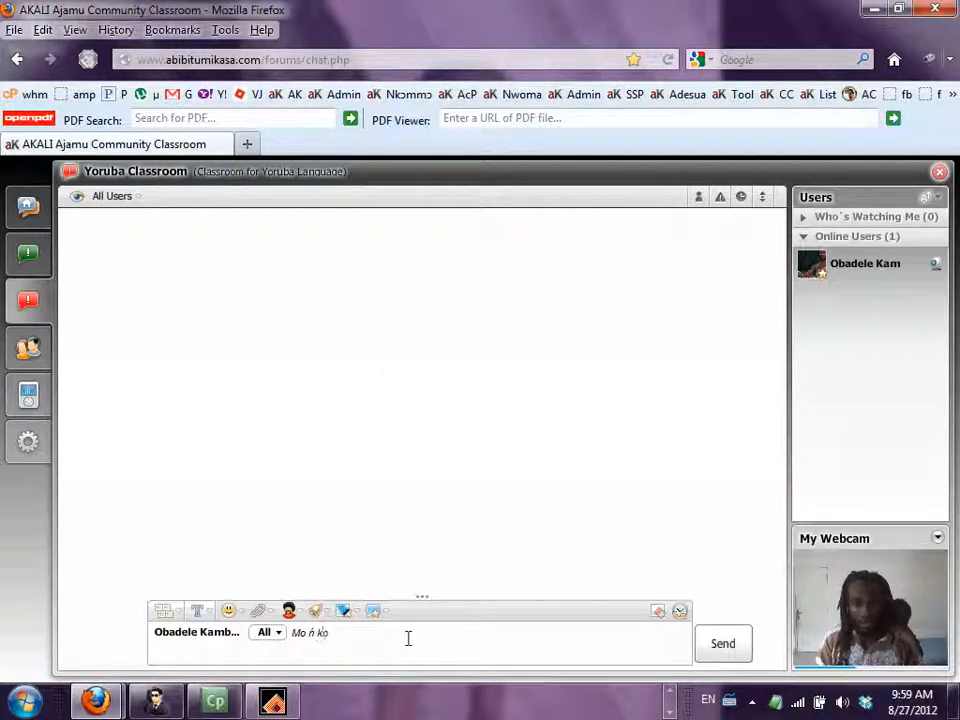
{"action": "type", "text": " èdè Yorù"}
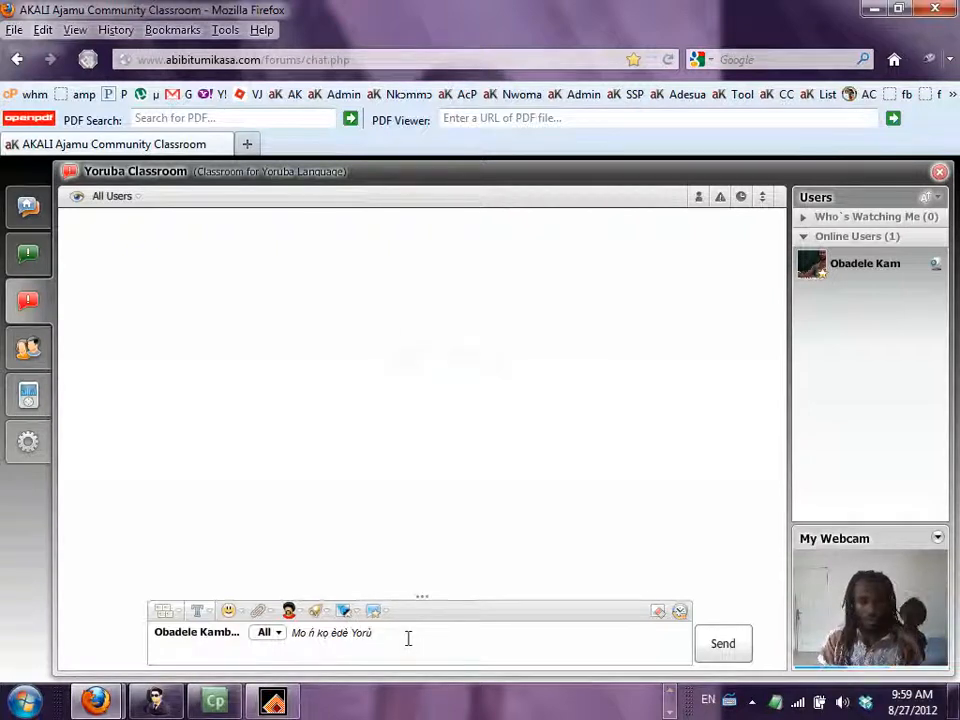
{"action": "type", "text": "b"}
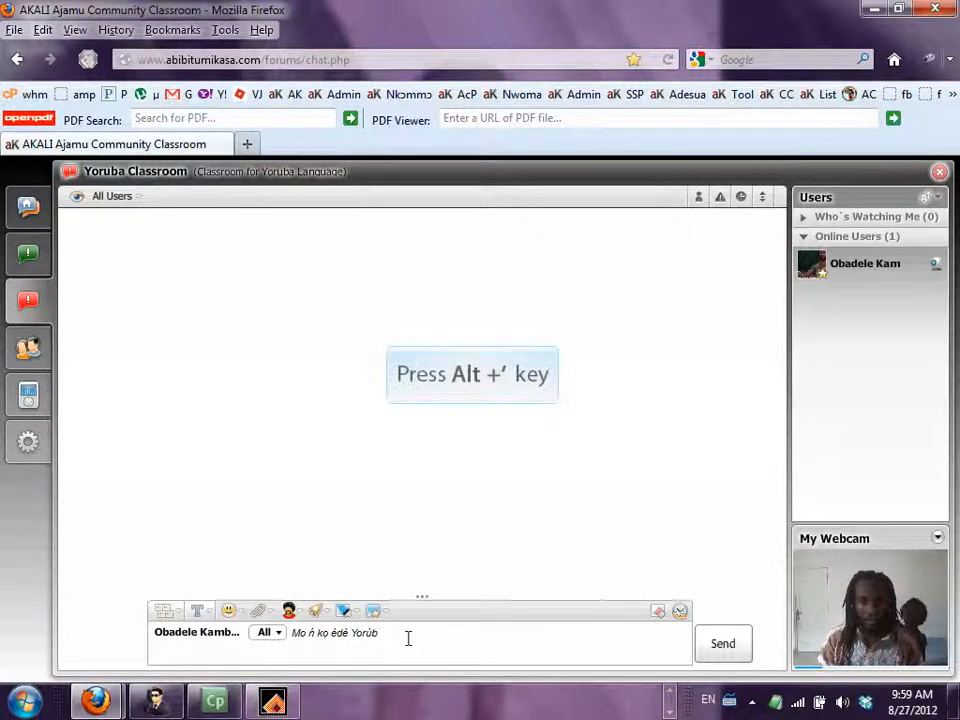
{"action": "type", "text": "á"}
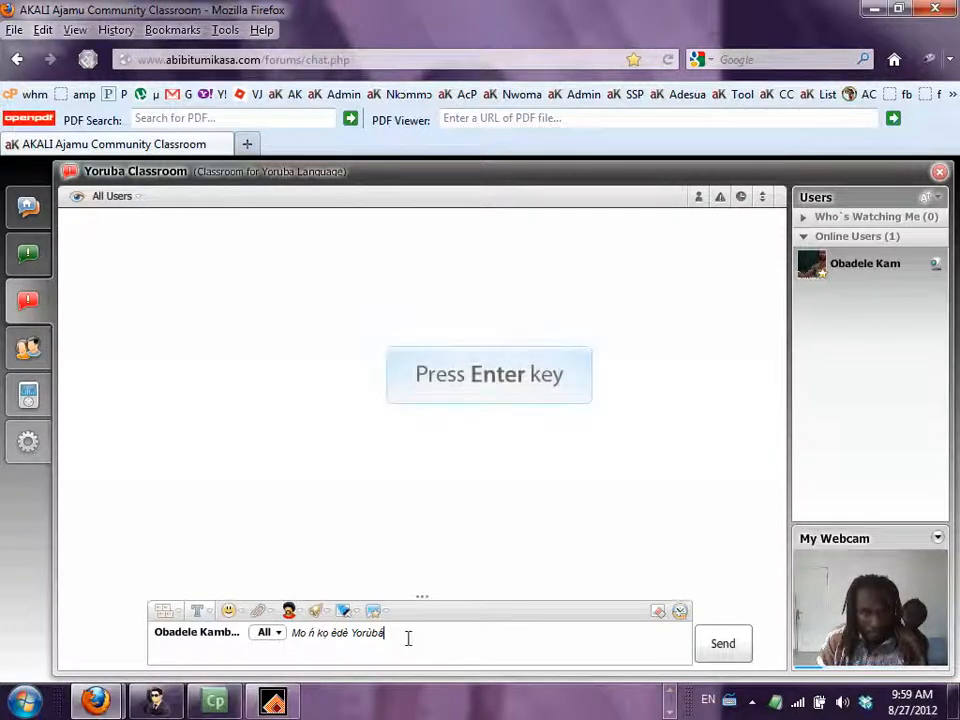
{"action": "type", "text": "!"}
{"action": "key", "text": "Return"}
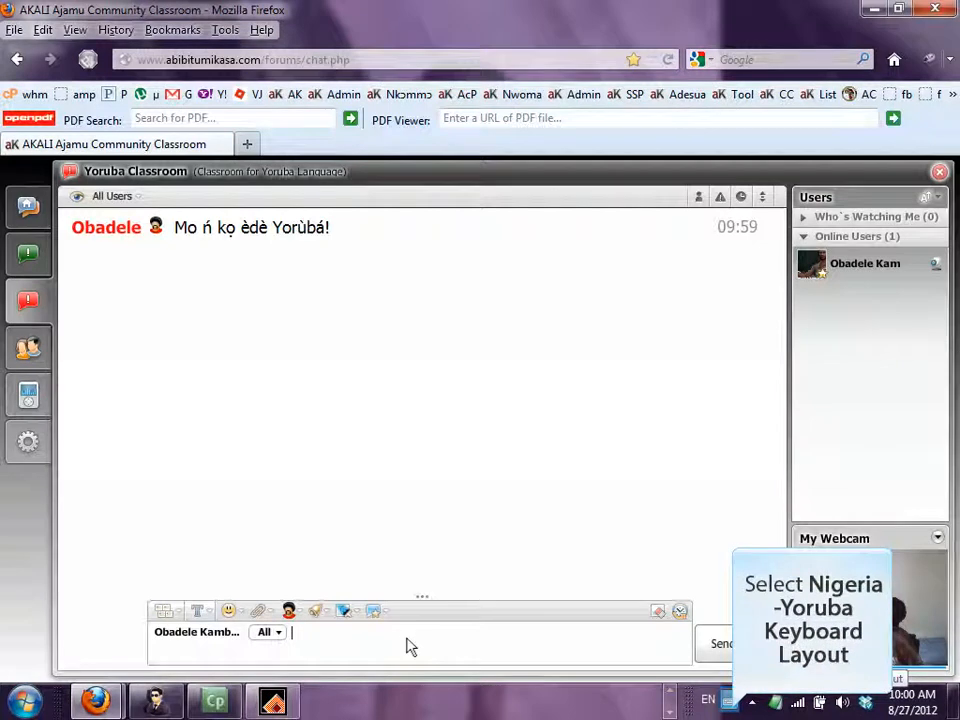
Cycle the input layout through US and Ghana - Akan, checking the active entry in the layout list each time
{"action": "left_click", "coordinate": [731, 703]}
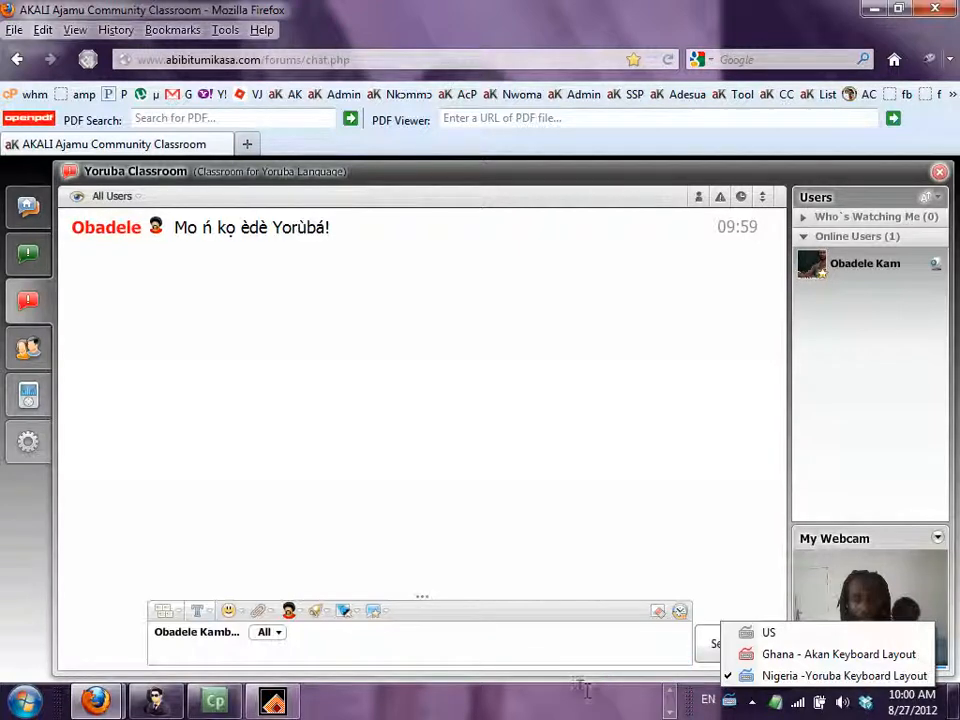
{"action": "left_click", "coordinate": [547, 648]}
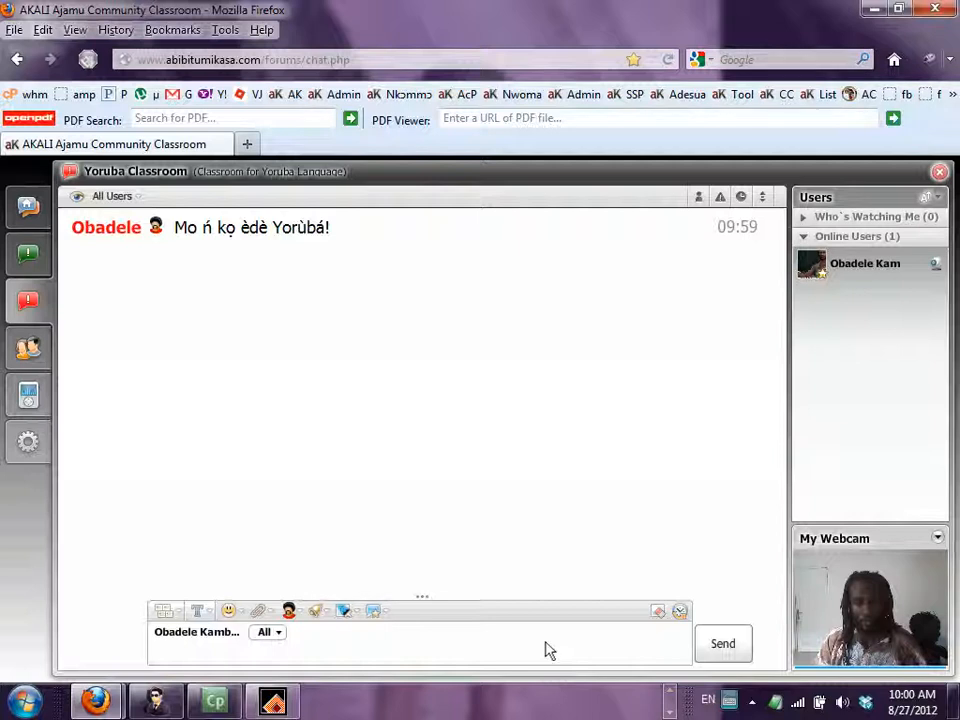
{"action": "key", "text": "alt+shift"}
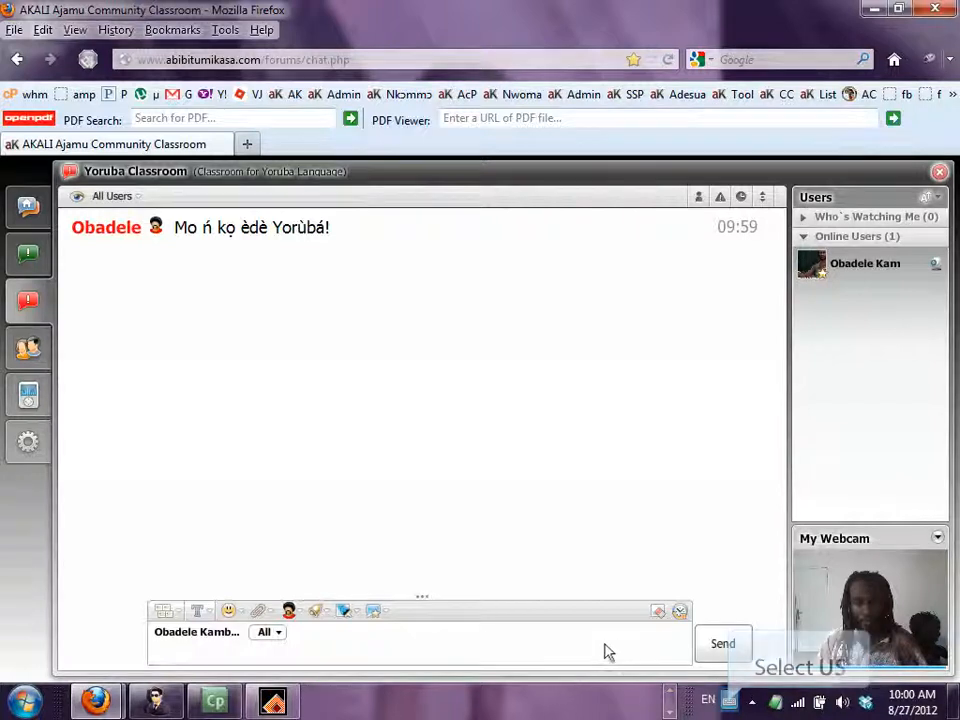
{"action": "left_click", "coordinate": [729, 706]}
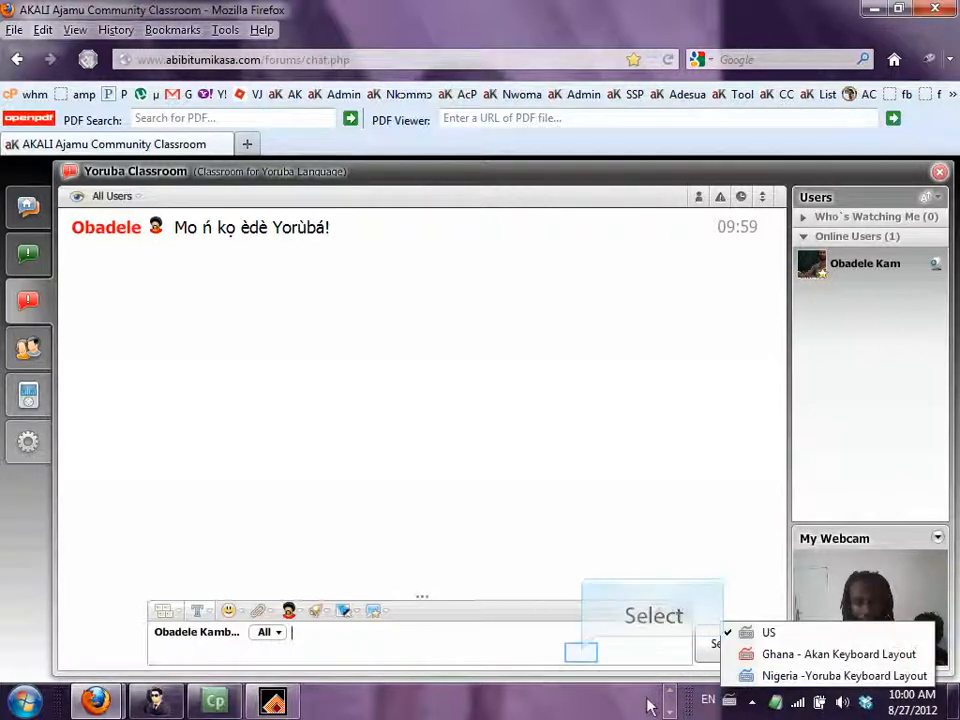
{"action": "left_click", "coordinate": [582, 654]}
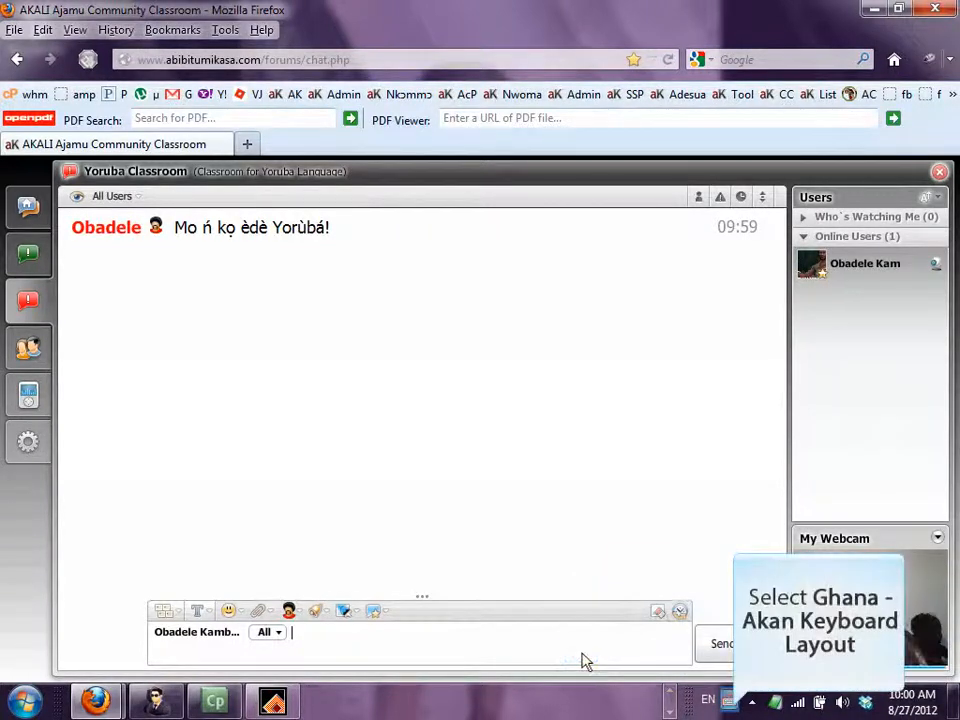
{"action": "left_click", "coordinate": [731, 704]}
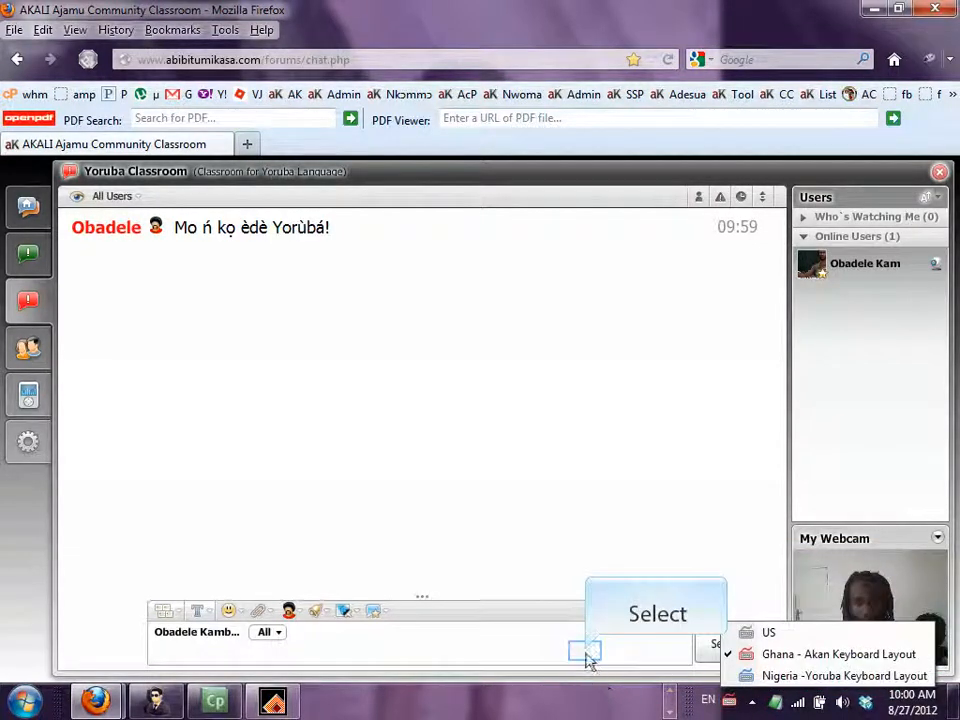
{"action": "left_click", "coordinate": [586, 652]}
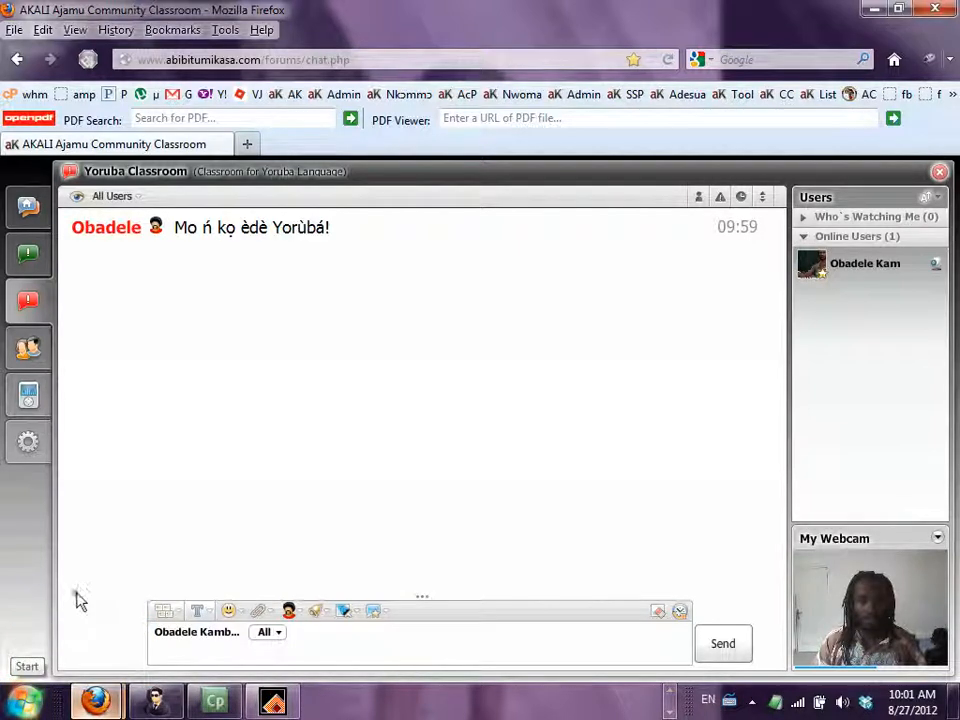
Open the Text Services and Input Languages settings through Region and Language in the Control Panel
{"action": "left_click", "coordinate": [25, 701]}
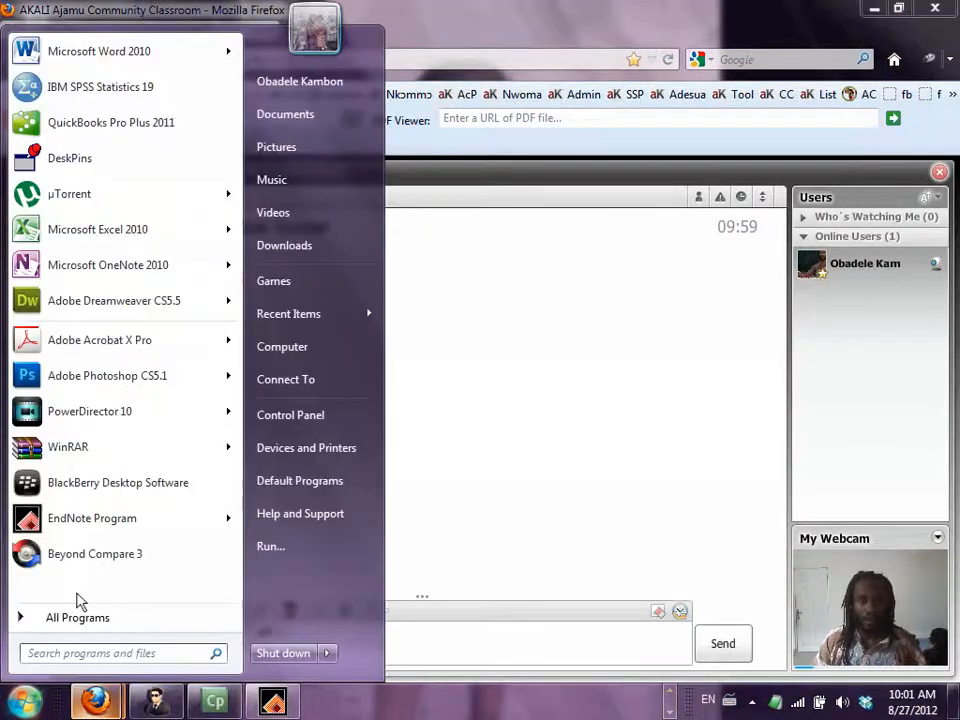
{"action": "left_click", "coordinate": [272, 415]}
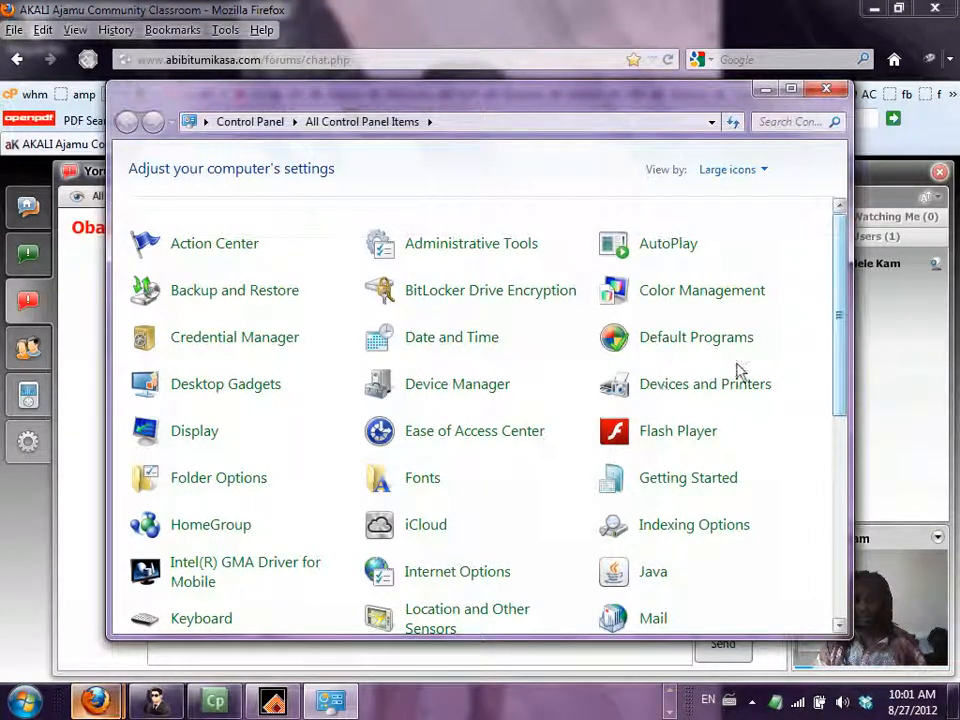
{"action": "left_click_drag", "start_coordinate": [840, 270], "coordinate": [838, 433]}
{"action": "left_click", "coordinate": [703, 465]}
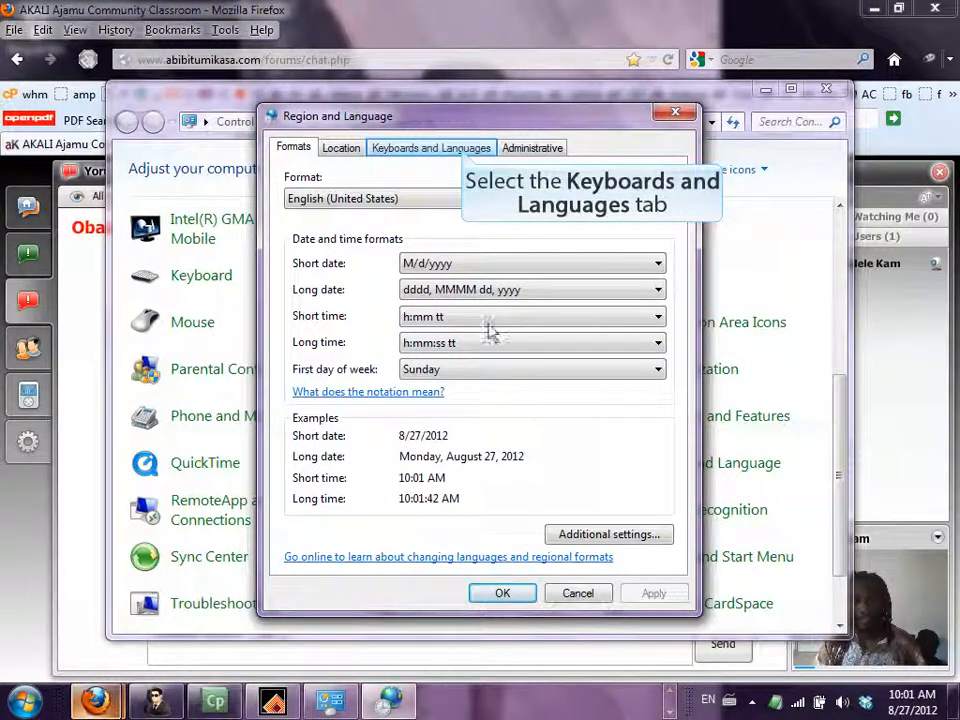
{"action": "left_click", "coordinate": [464, 157]}
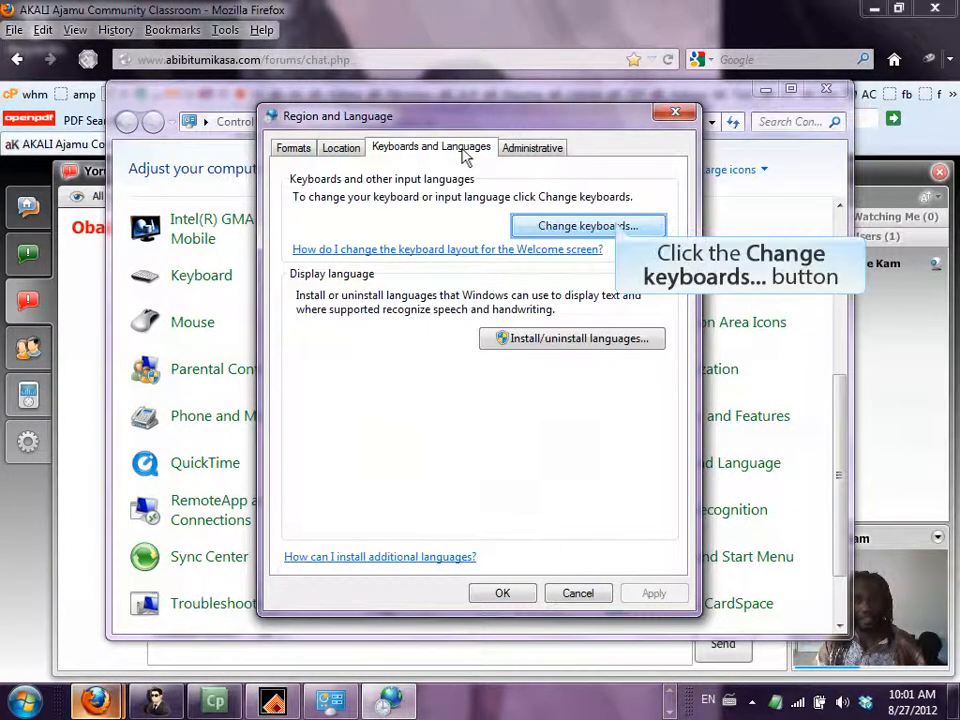
{"action": "left_click", "coordinate": [619, 227]}
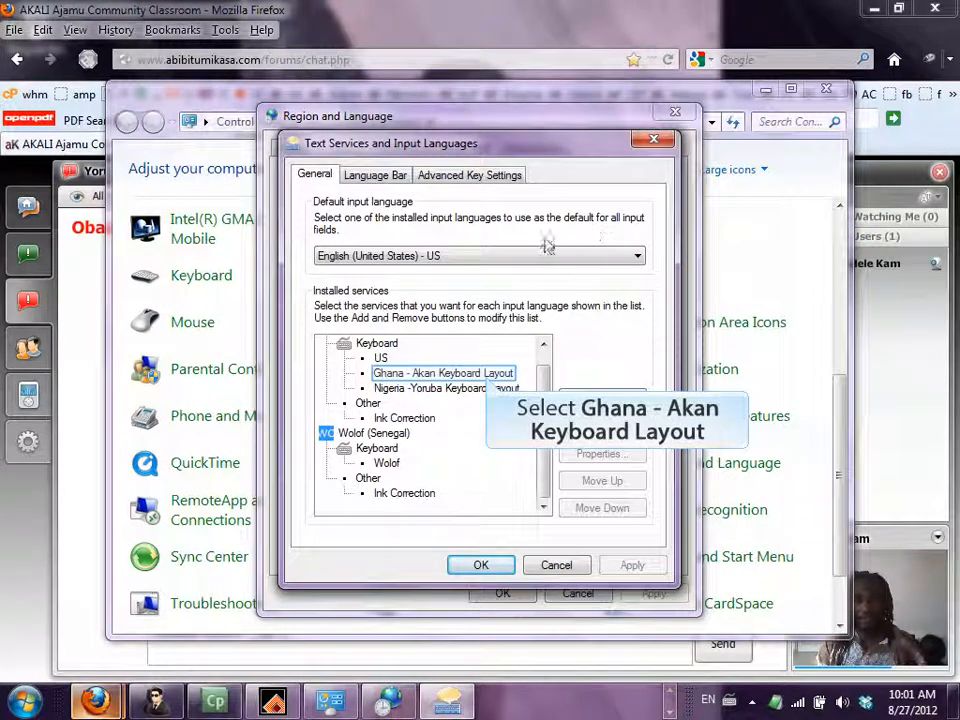
Try the aqua and purple keyboard icons for the Ghana - Akan Keyboard Layout, and confirm the red one
{"action": "left_click", "coordinate": [489, 373]}
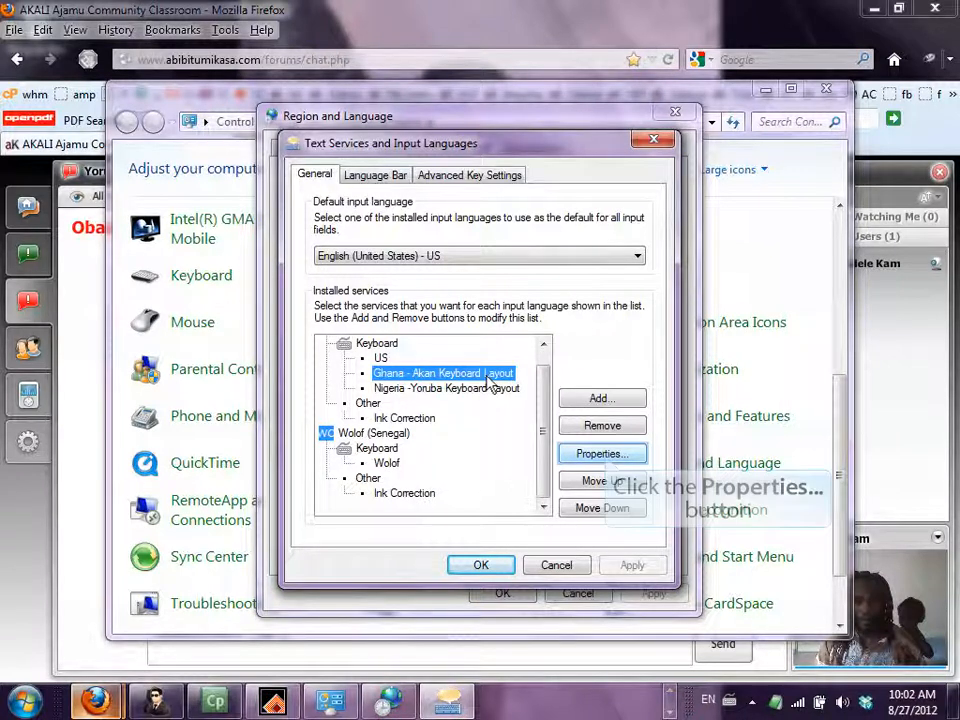
{"action": "left_click", "coordinate": [603, 454]}
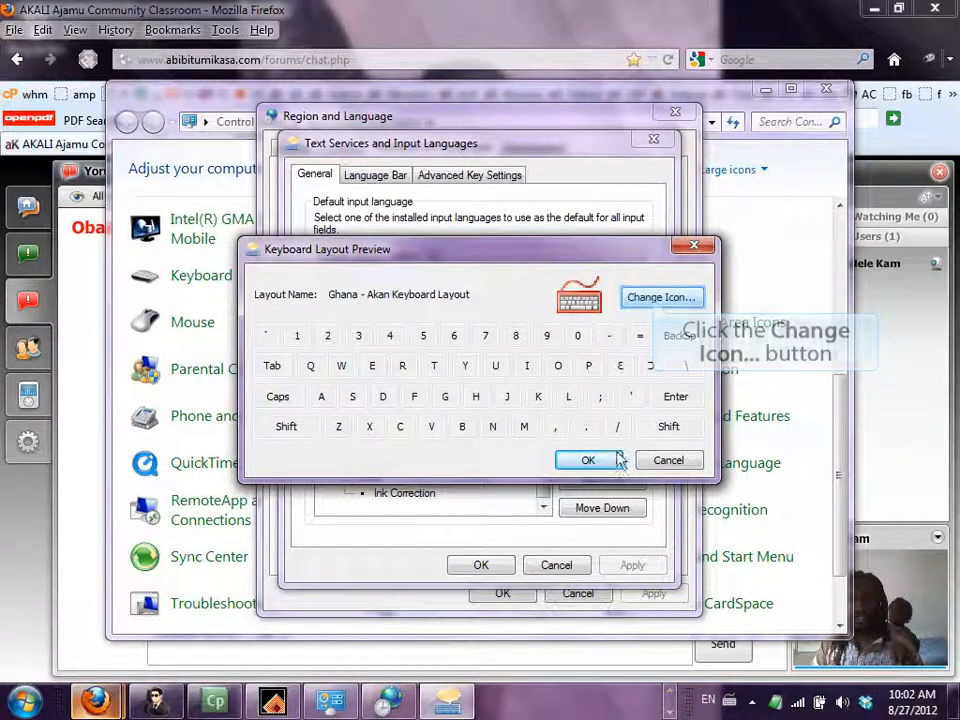
{"action": "left_click", "coordinate": [657, 298]}
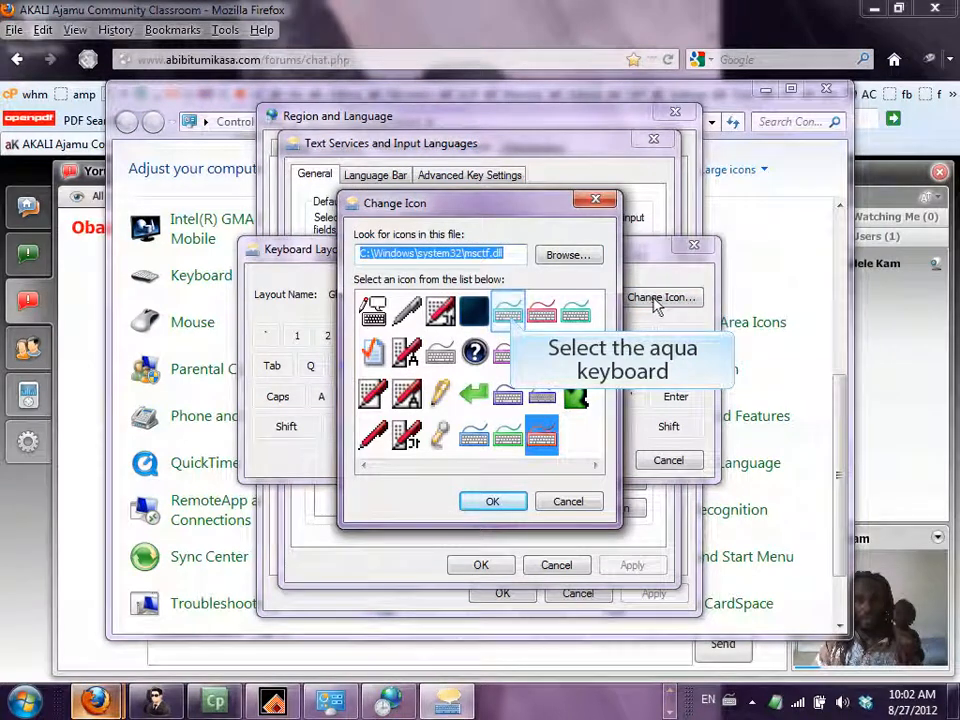
{"action": "left_click", "coordinate": [510, 316]}
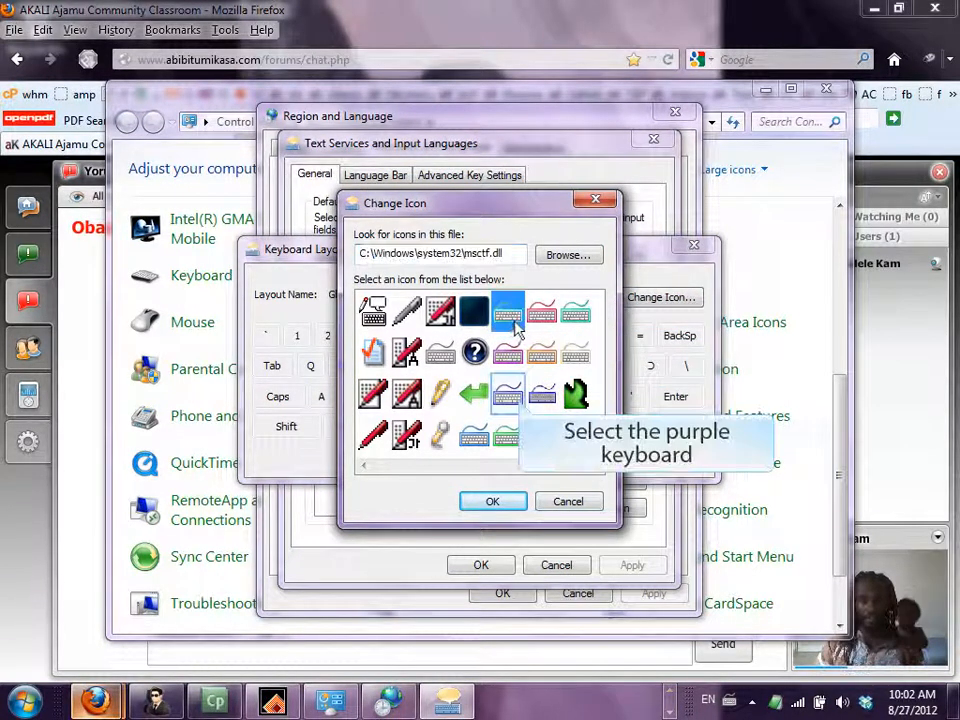
{"action": "left_click", "coordinate": [509, 397]}
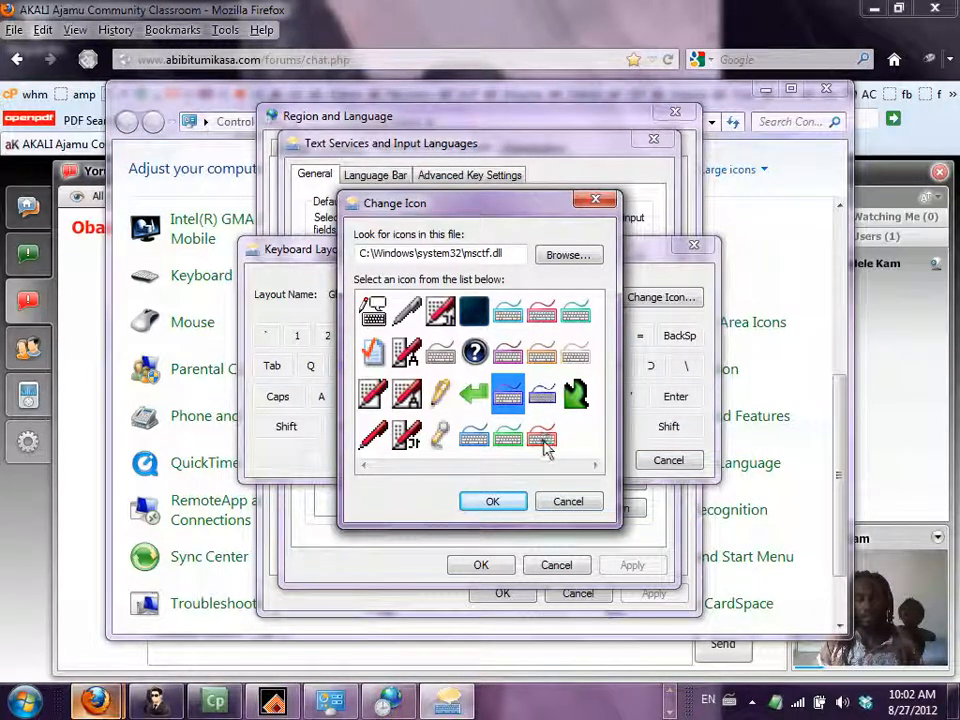
{"action": "left_click", "coordinate": [544, 446]}
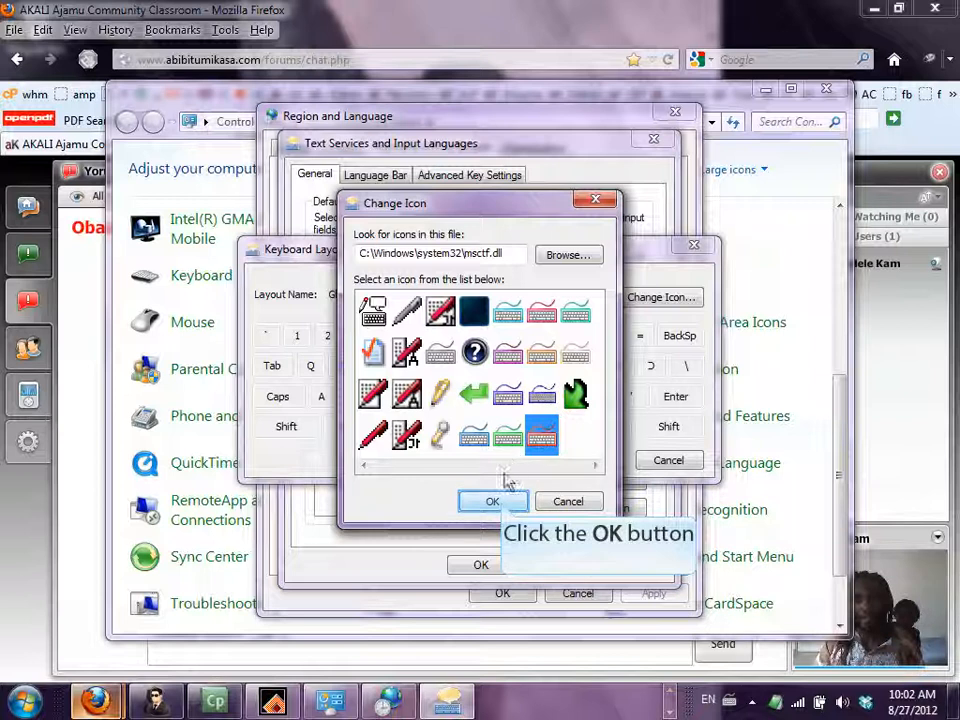
{"action": "left_click", "coordinate": [504, 506]}
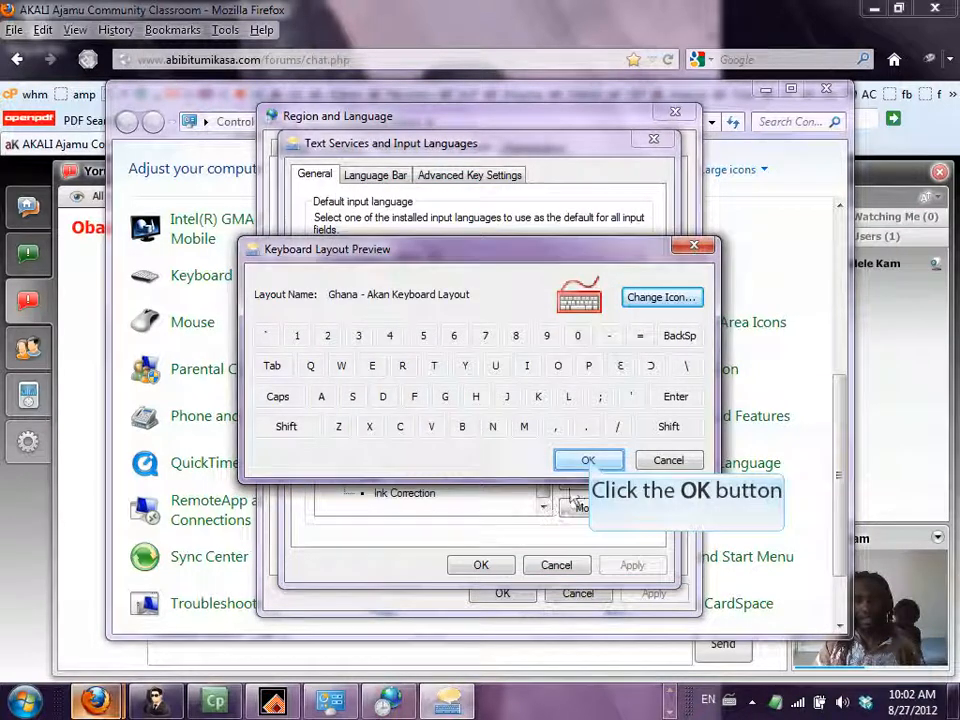
{"action": "left_click", "coordinate": [590, 460]}
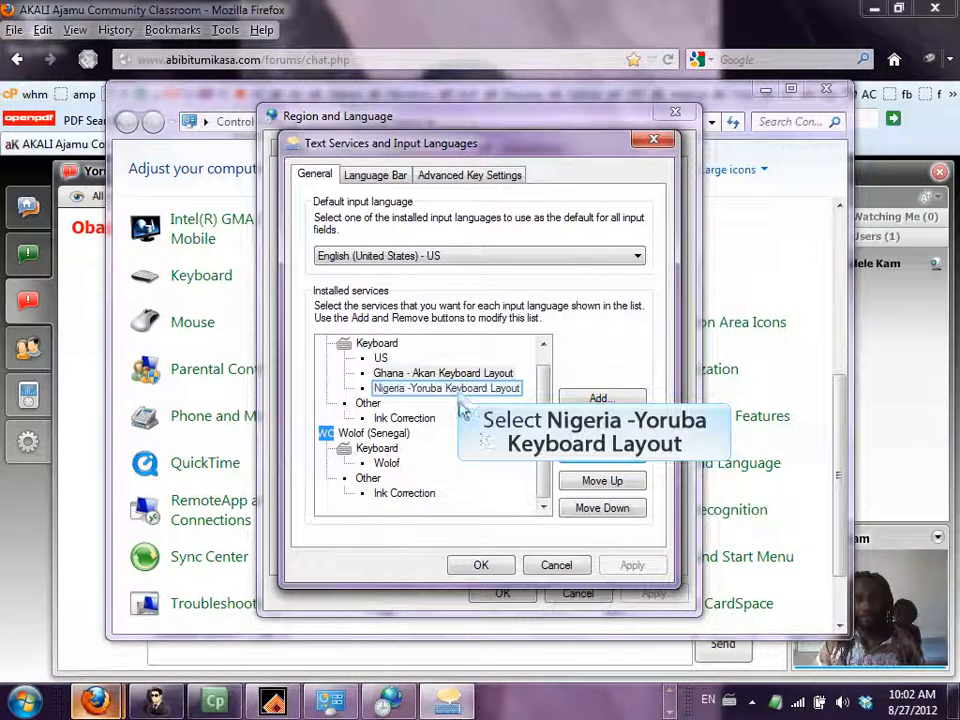
Try the green keyboard icon for the Nigeria -Yoruba Keyboard Layout, confirm the blue one, and close all keyboard settings and the Control Panel
{"action": "left_click", "coordinate": [455, 389]}
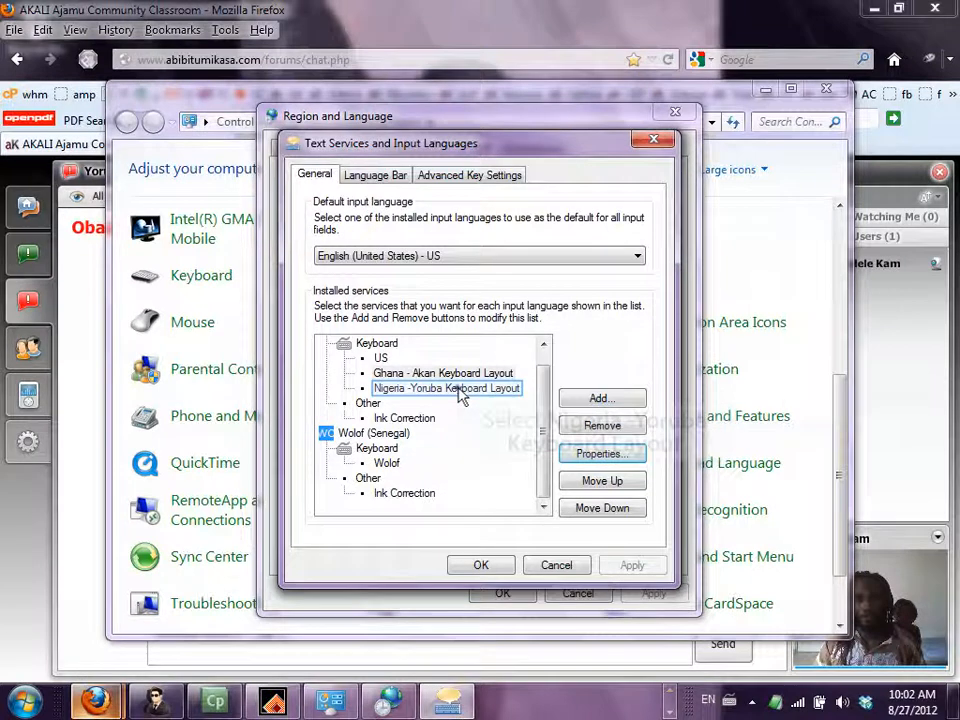
{"action": "left_click", "coordinate": [604, 456]}
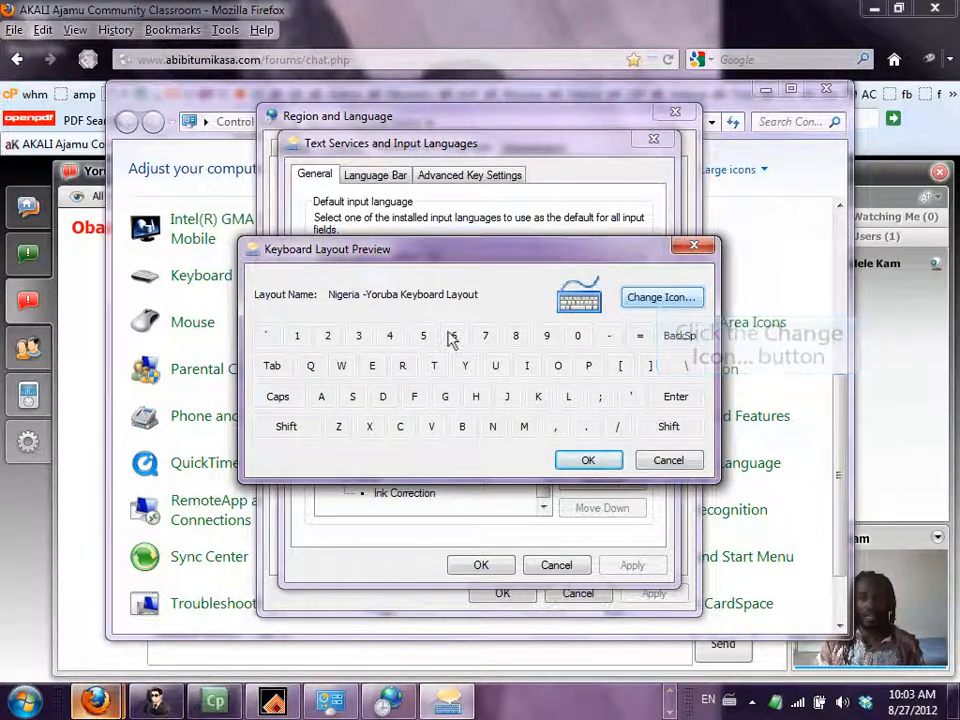
{"action": "left_click", "coordinate": [657, 302]}
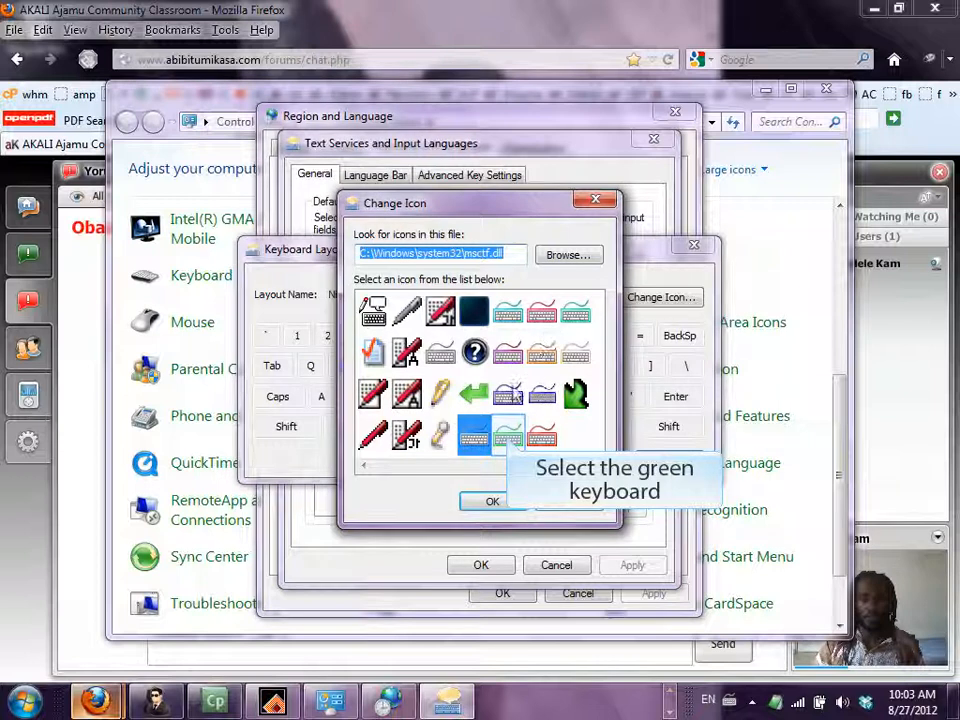
{"action": "left_click", "coordinate": [510, 441]}
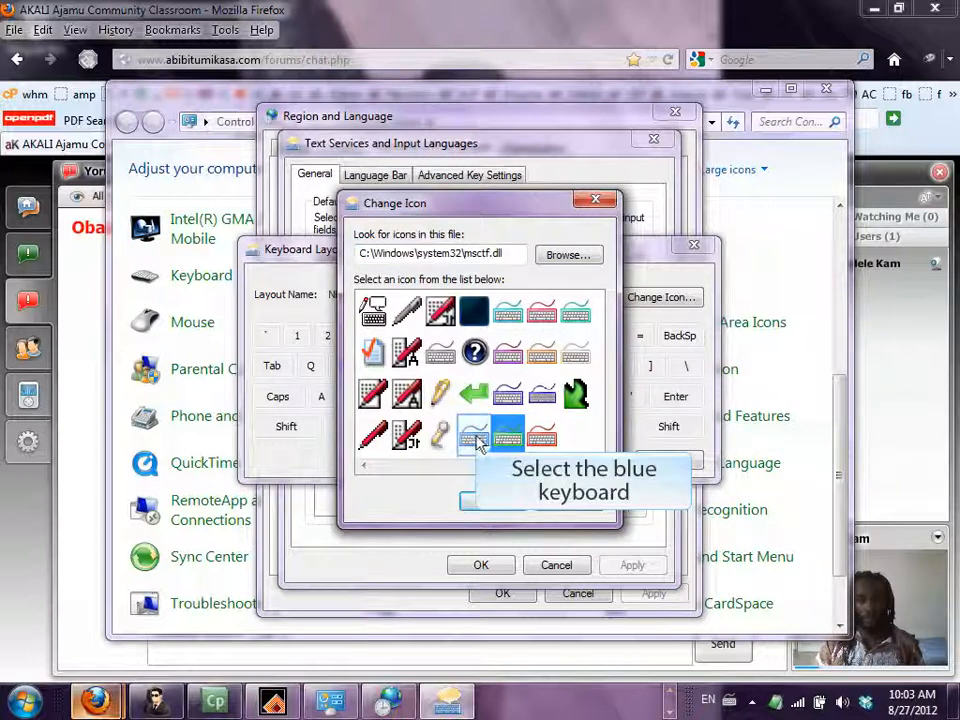
{"action": "left_click", "coordinate": [478, 444]}
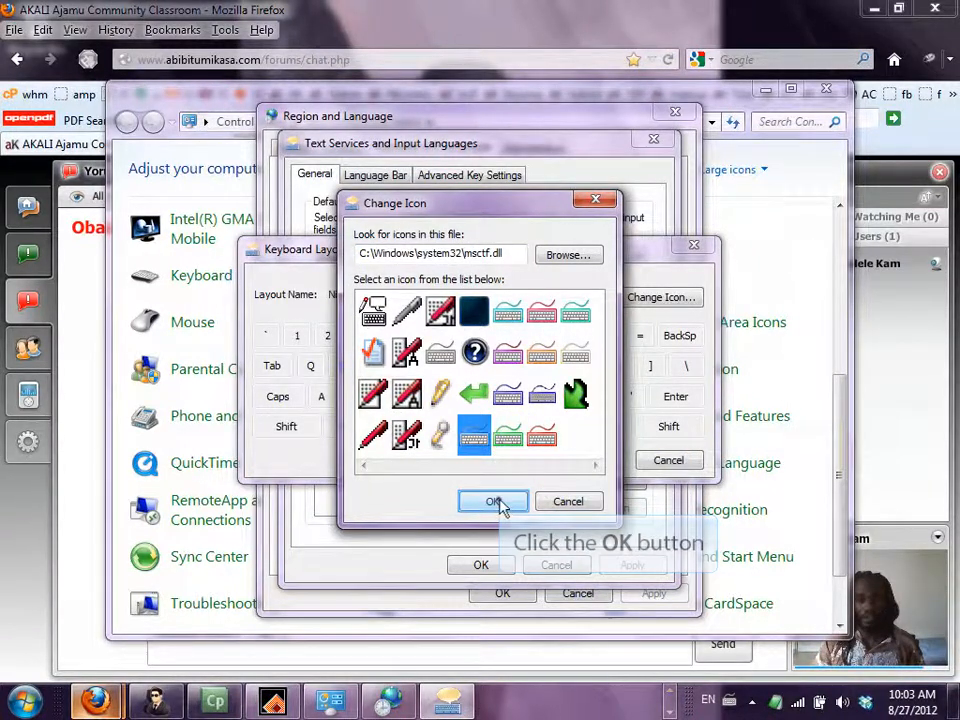
{"action": "left_click", "coordinate": [501, 505]}
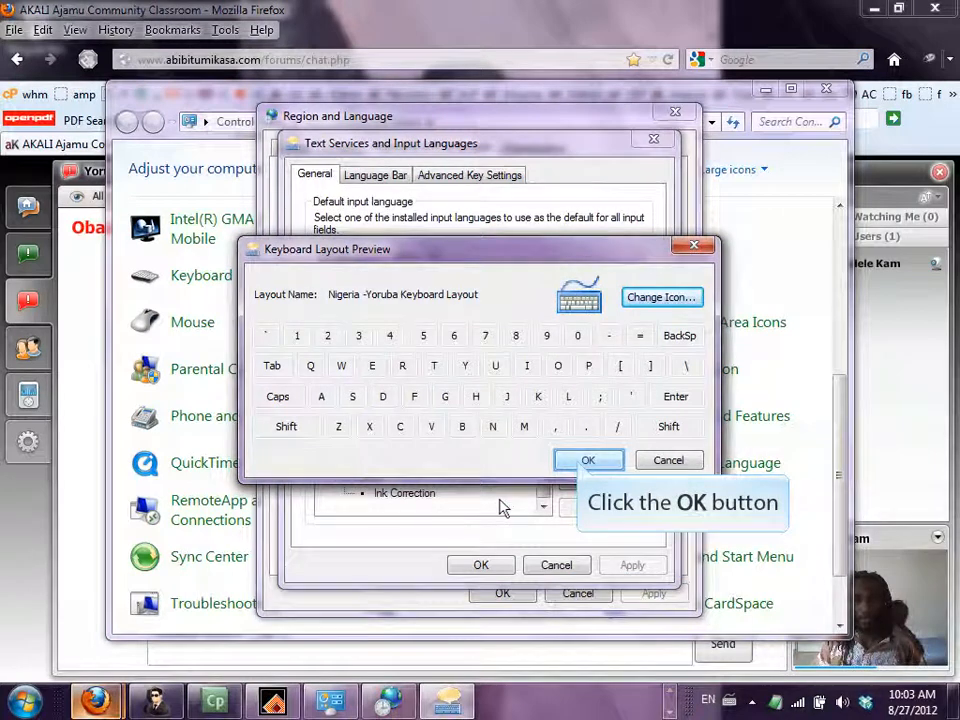
{"action": "left_click", "coordinate": [583, 462]}
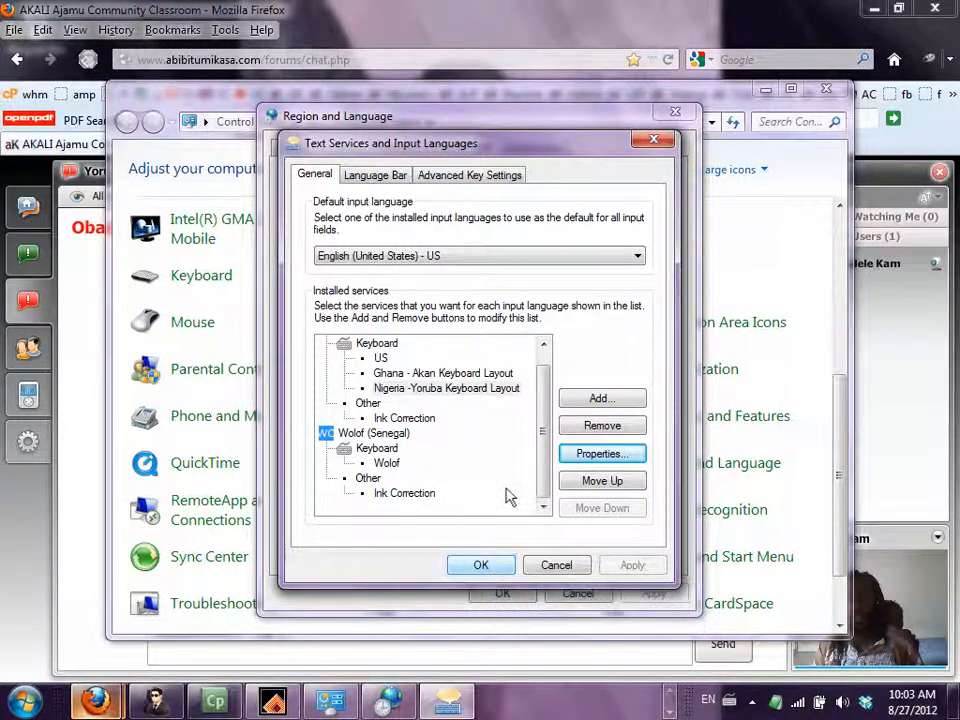
{"action": "left_click", "coordinate": [482, 566]}
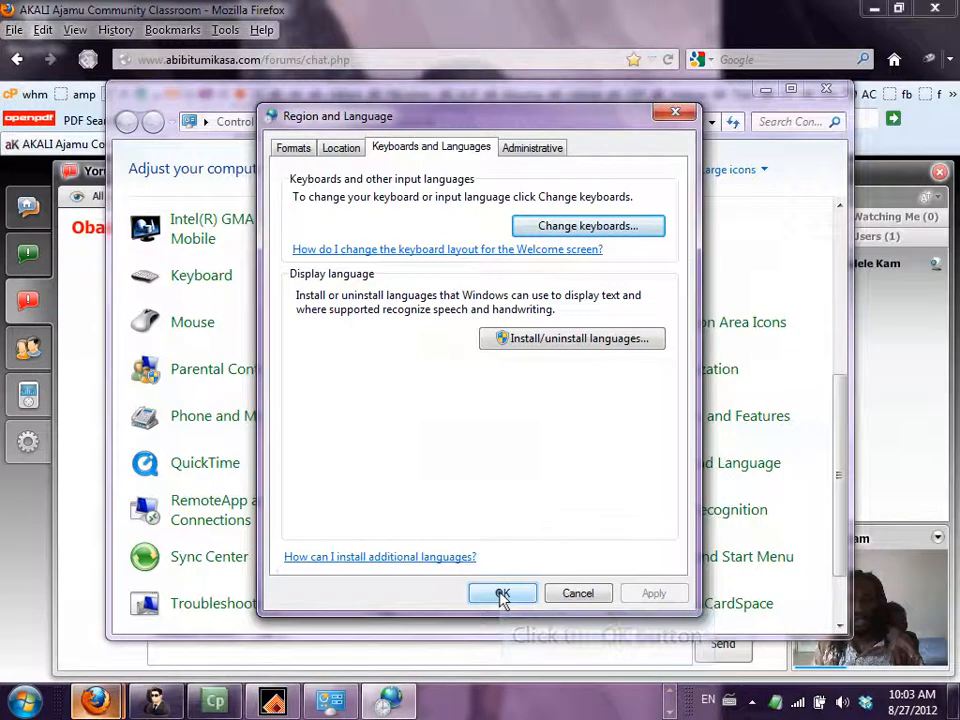
{"action": "left_click", "coordinate": [502, 593]}
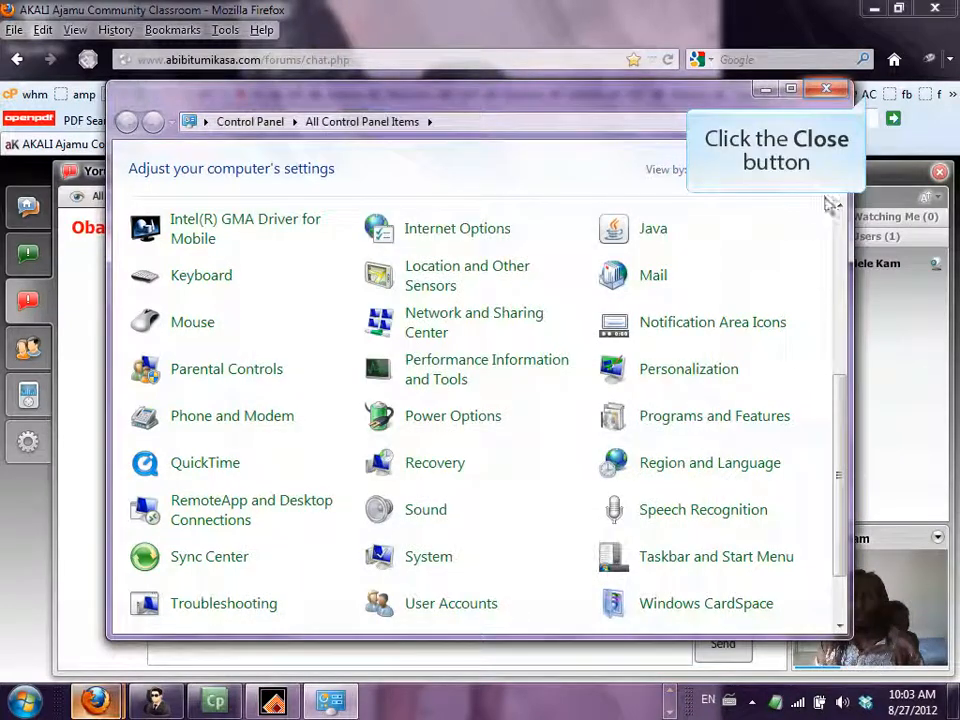
{"action": "left_click", "coordinate": [829, 91]}
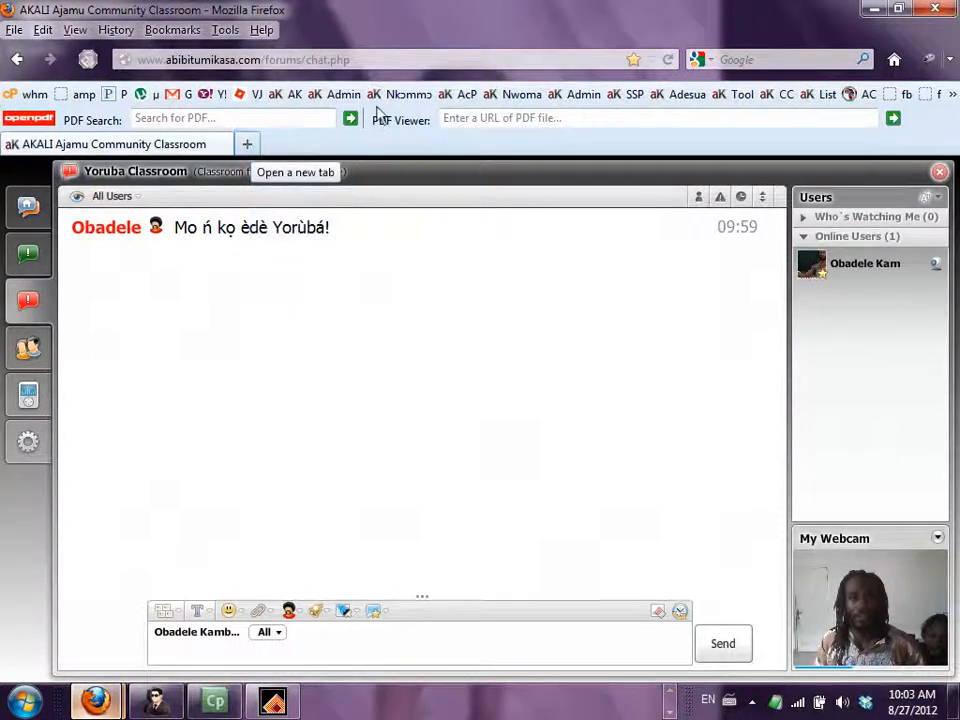
Load the abibitumikasa.com forum in a new browser tab and open the Abibitumi Kasa Current Student Homework and Files forum
{"action": "left_click", "coordinate": [249, 145]}
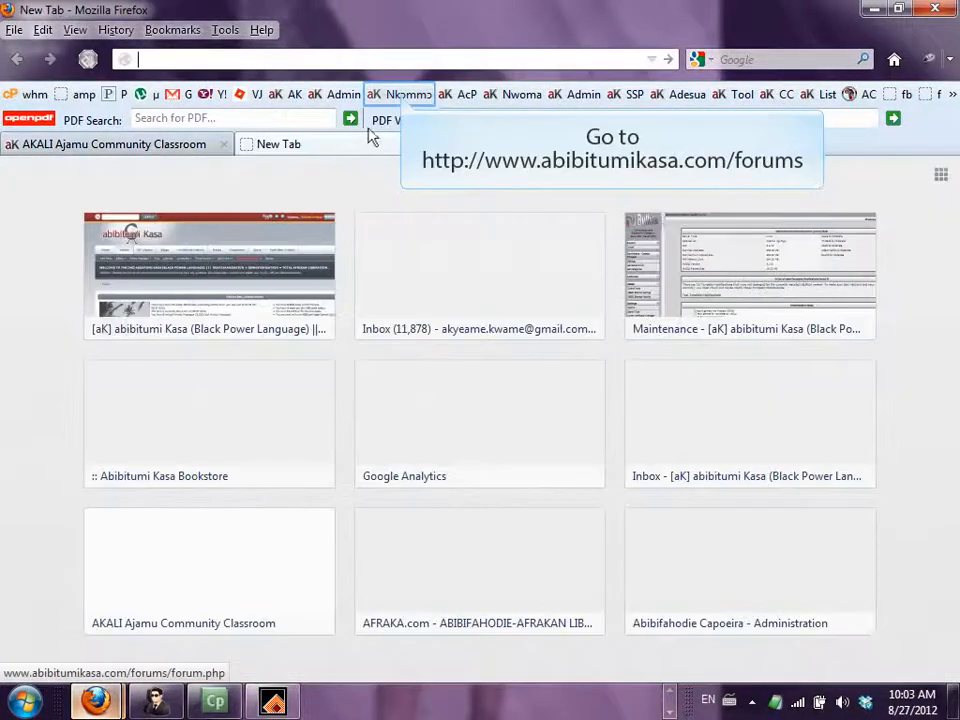
{"action": "left_click", "coordinate": [405, 97]}
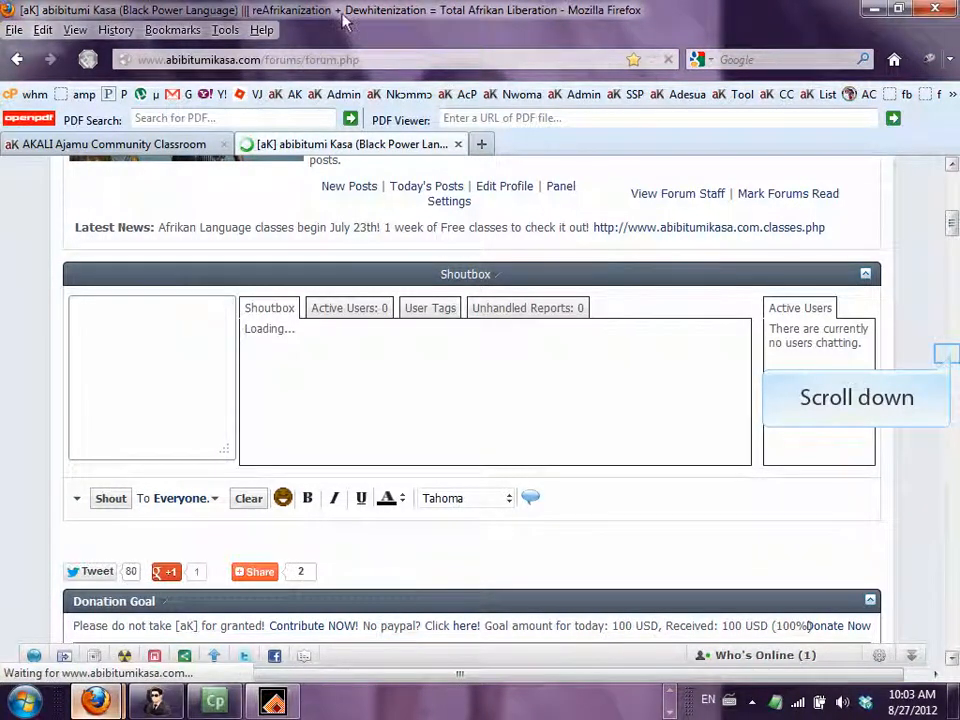
{"action": "left_click", "coordinate": [952, 360]}
{"action": "left_click", "coordinate": [952, 360]}
{"action": "left_click", "coordinate": [952, 375]}
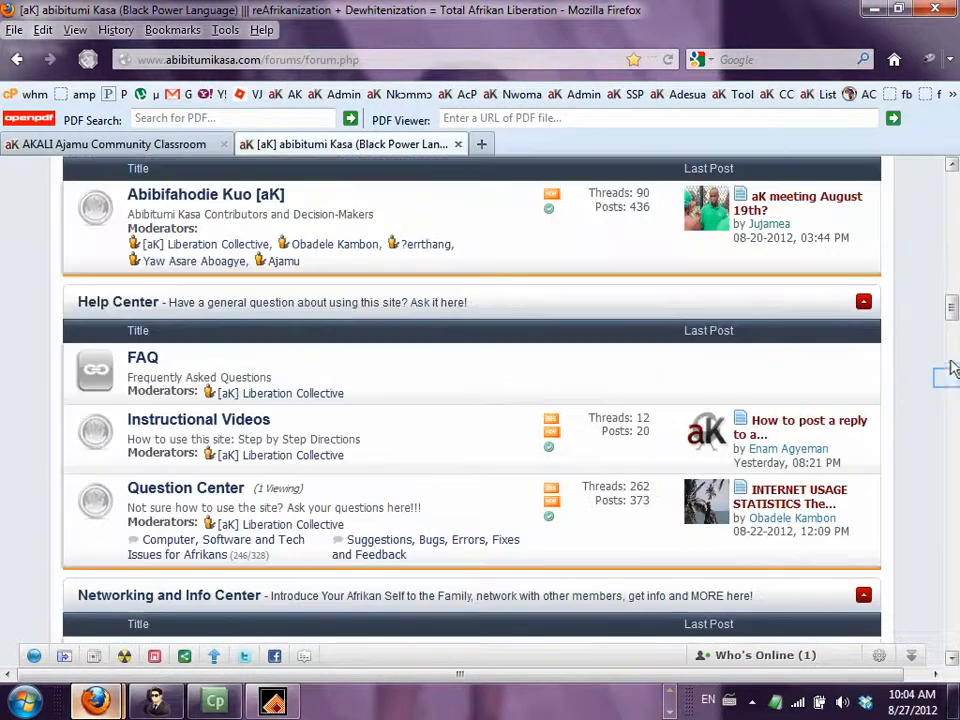
{"action": "left_click", "coordinate": [951, 385]}
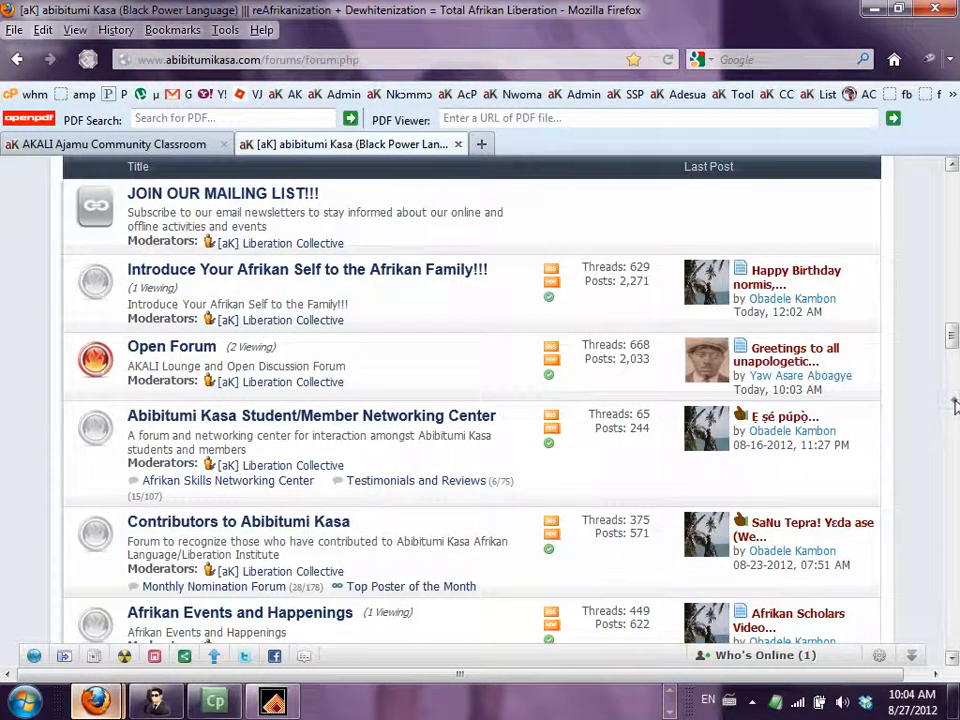
{"action": "left_click", "coordinate": [952, 420]}
{"action": "left_click", "coordinate": [952, 424]}
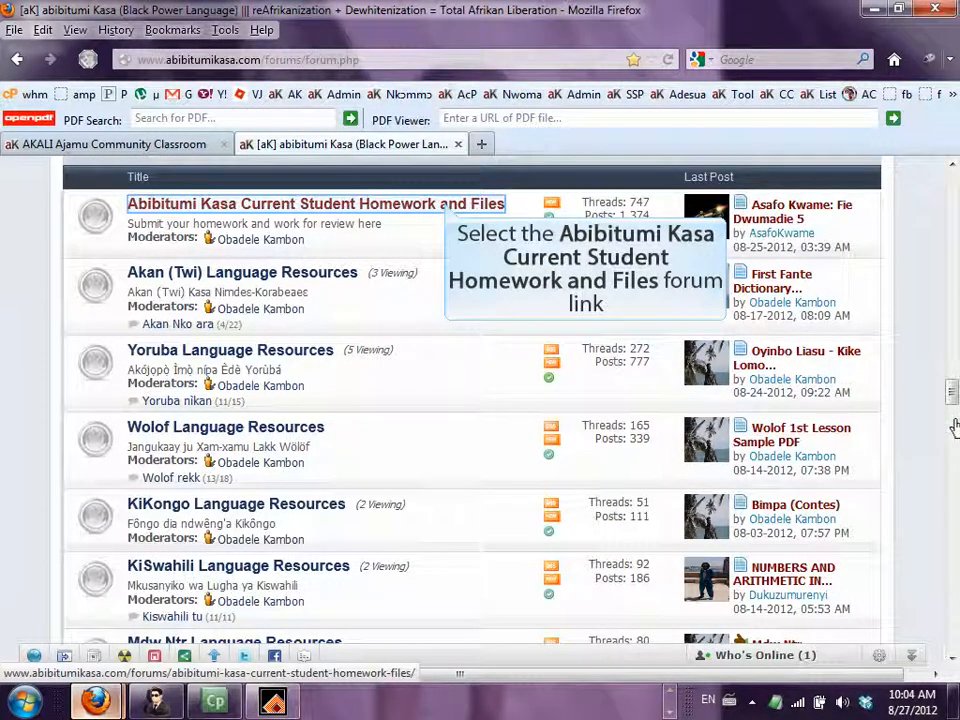
{"action": "left_click", "coordinate": [449, 208]}
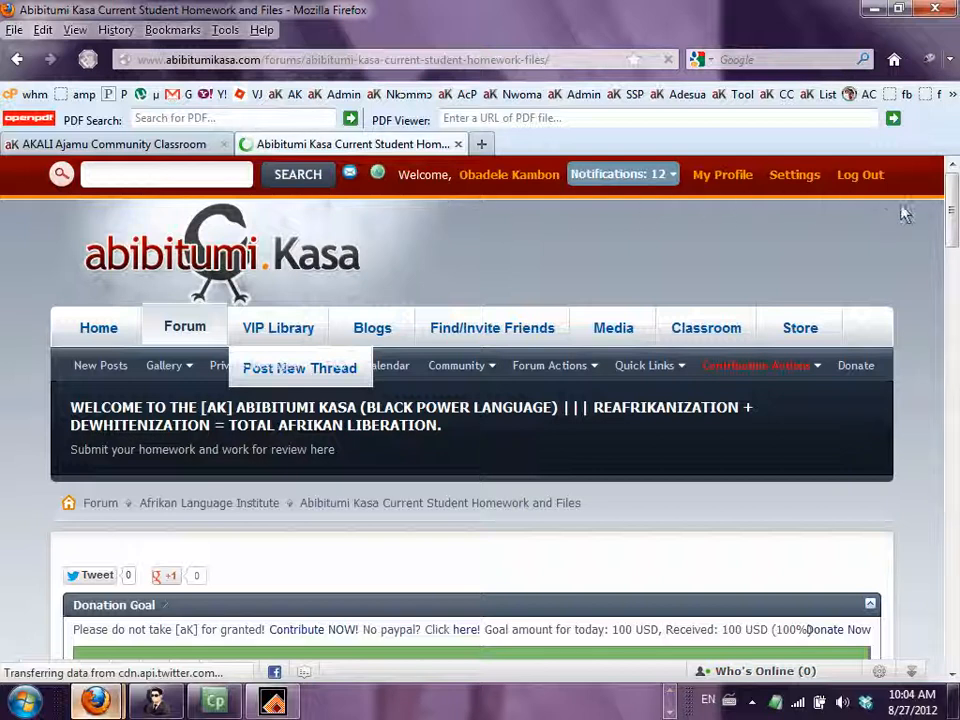
Start a new thread in the Current Student Homework and Files forum and bring up its title and message editor
{"action": "left_click_drag", "start_coordinate": [952, 213], "coordinate": [956, 342]}
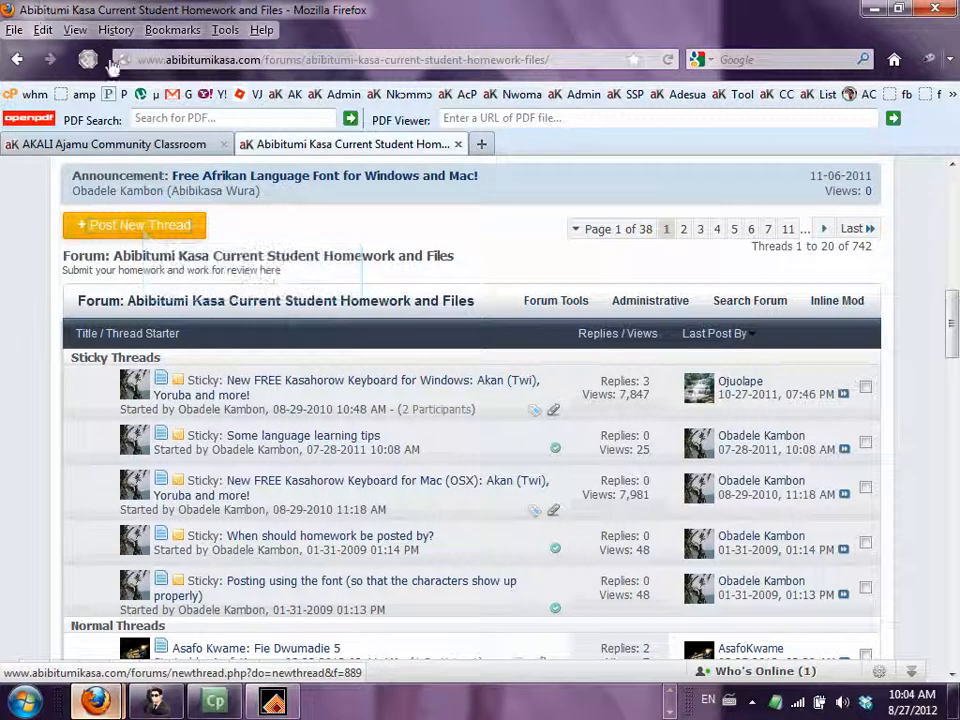
{"action": "left_click", "coordinate": [146, 233]}
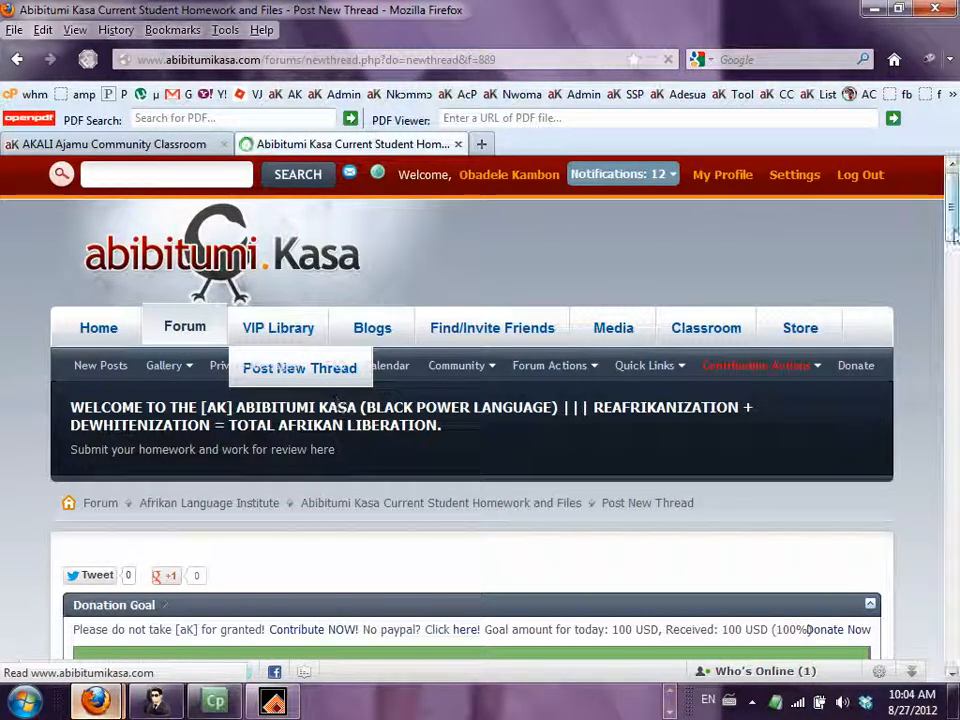
{"action": "left_click_drag", "start_coordinate": [953, 235], "coordinate": [955, 368]}
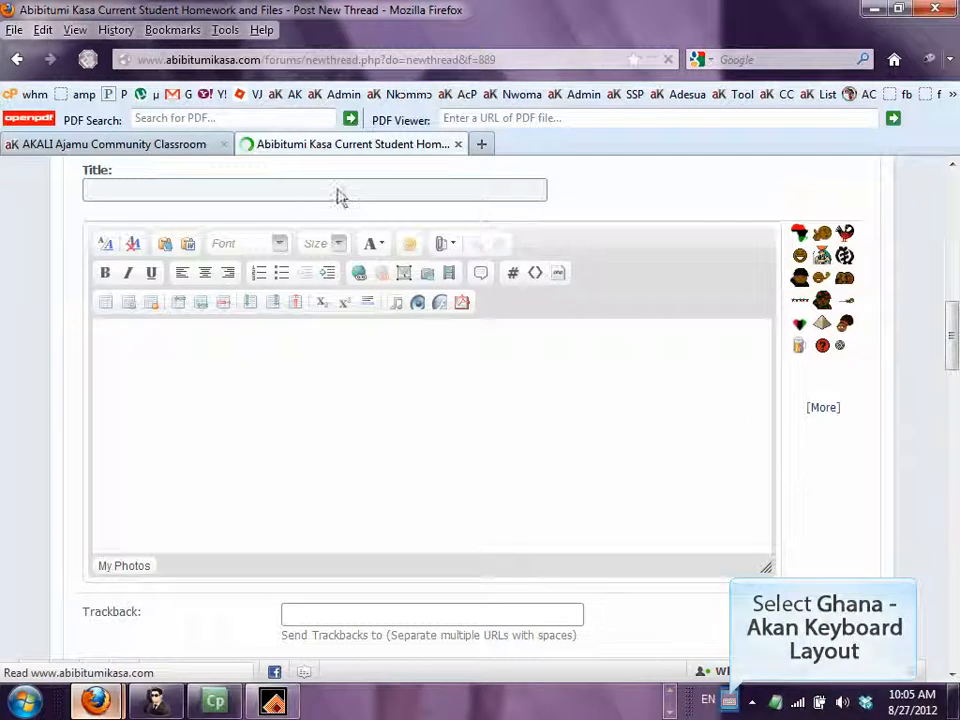
Choose the Ghana - Akan Keyboard Layout and enter "Twi Fie Dwumadie" as the new thread's title
{"action": "left_click", "coordinate": [731, 700]}
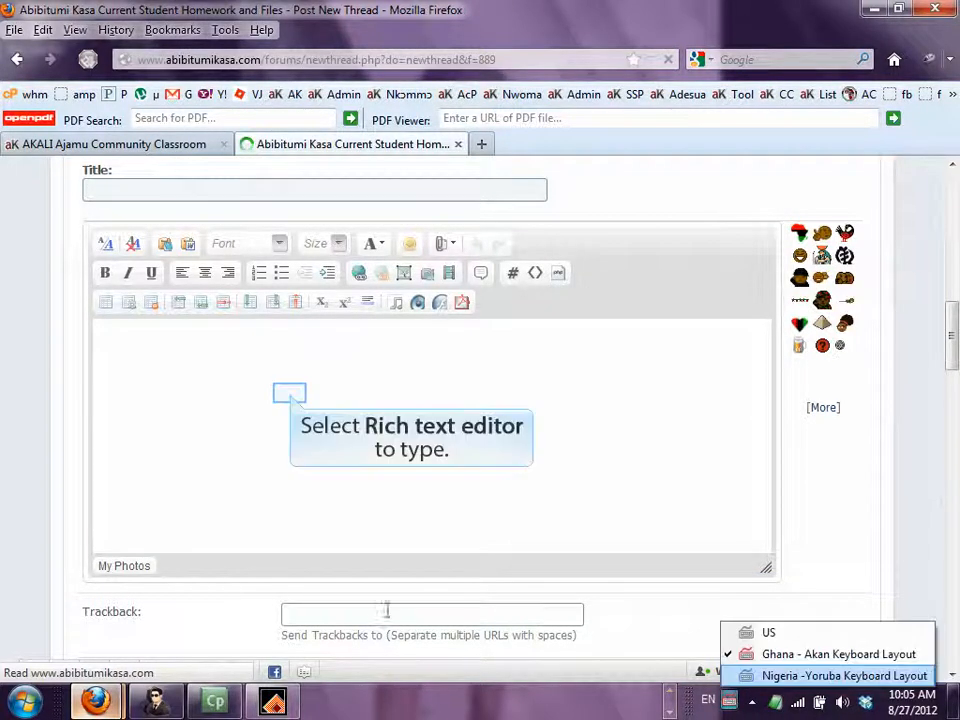
{"action": "left_click", "coordinate": [291, 393]}
{"action": "left_click", "coordinate": [155, 185]}
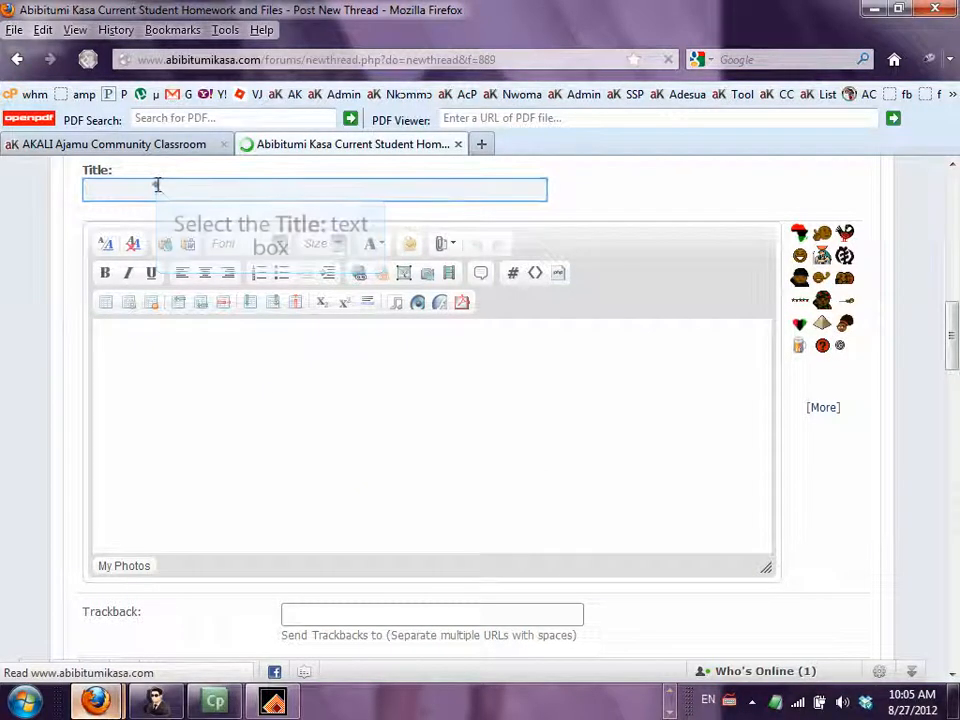
{"action": "left_click", "coordinate": [157, 185]}
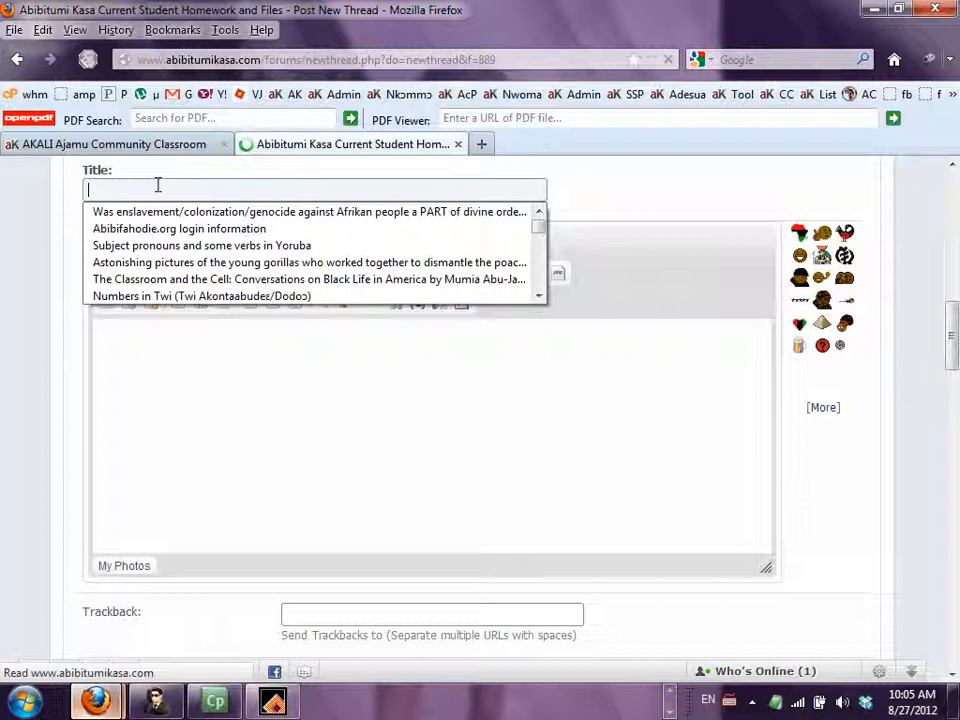
{"action": "type", "text": "Twi"}
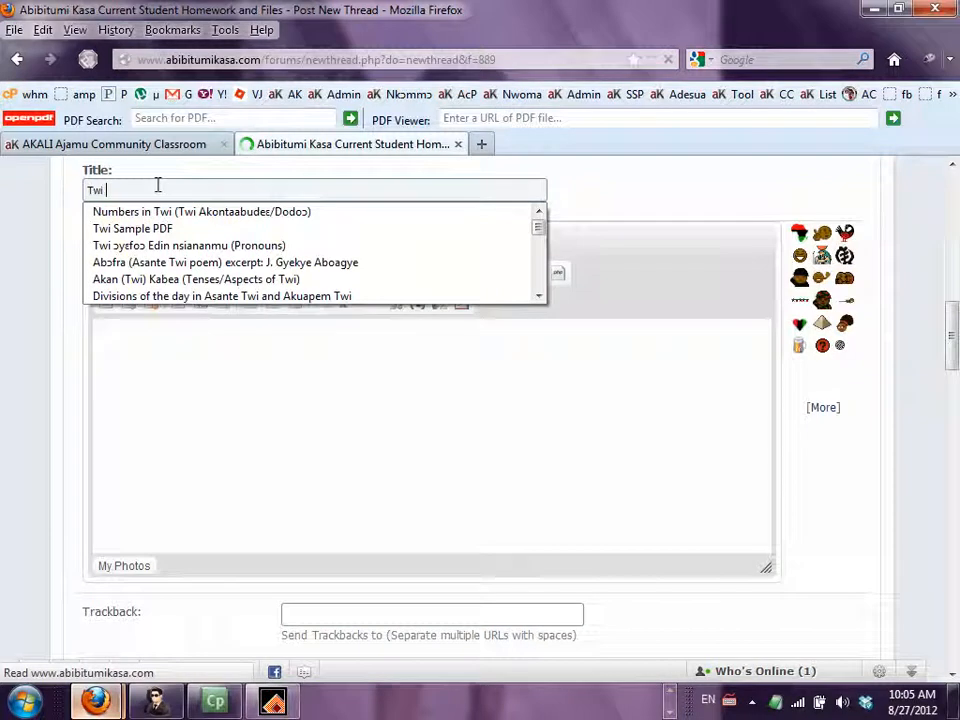
{"action": "type", "text": " Fie D"}
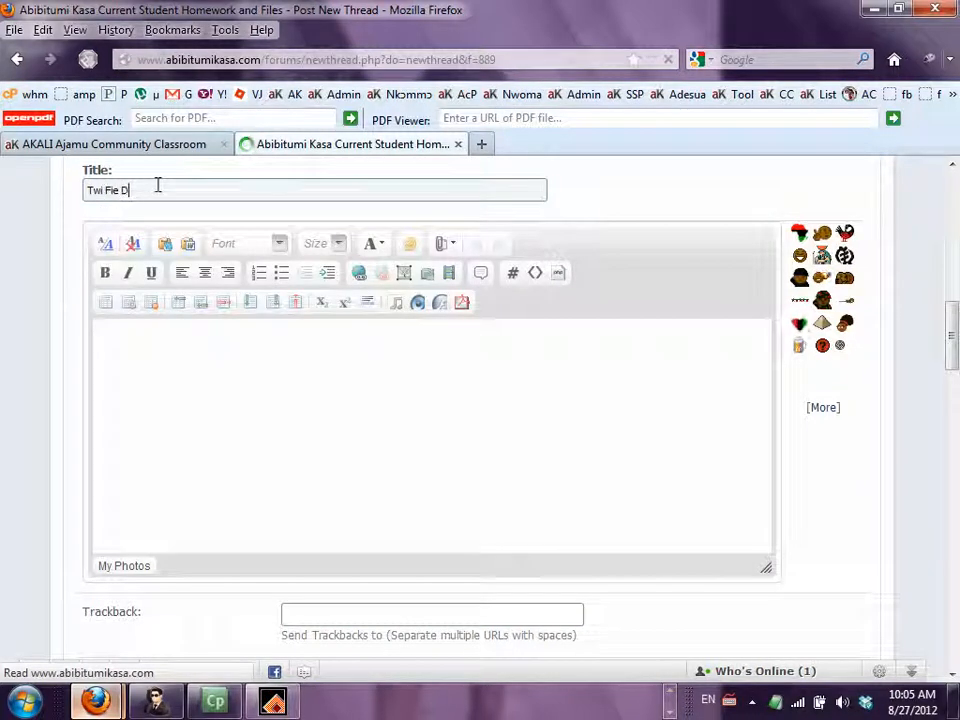
{"action": "type", "text": "wumadie"}
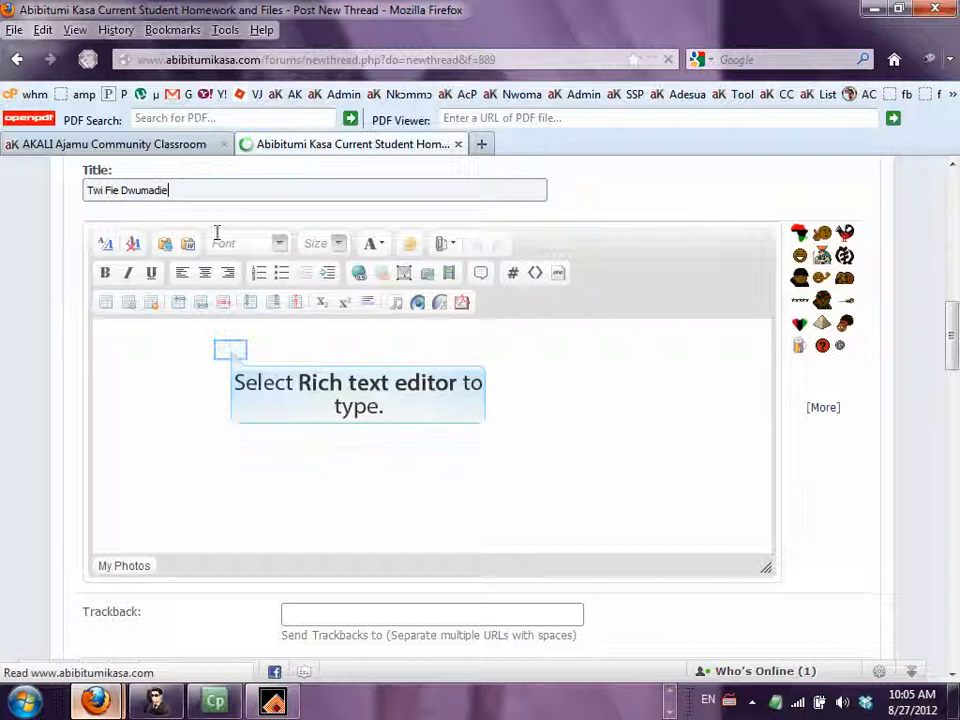
Write the Akan text "Mewɔ ha! Nanso mɛkɔ" in the thread's message body
{"action": "left_click", "coordinate": [231, 349]}
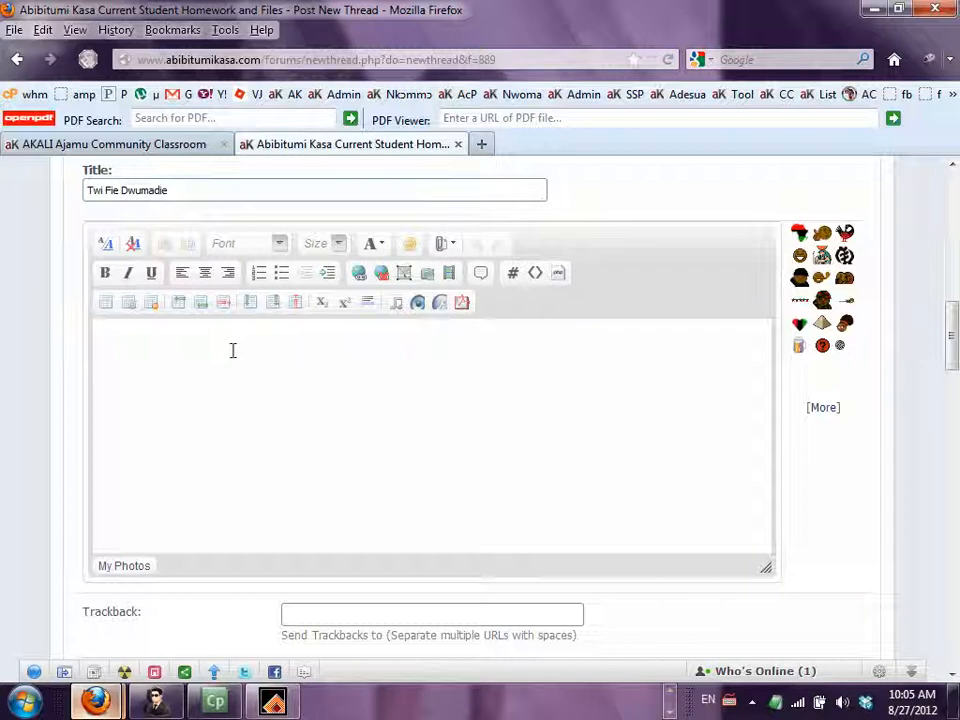
{"action": "type", "text": "Mewɔ"}
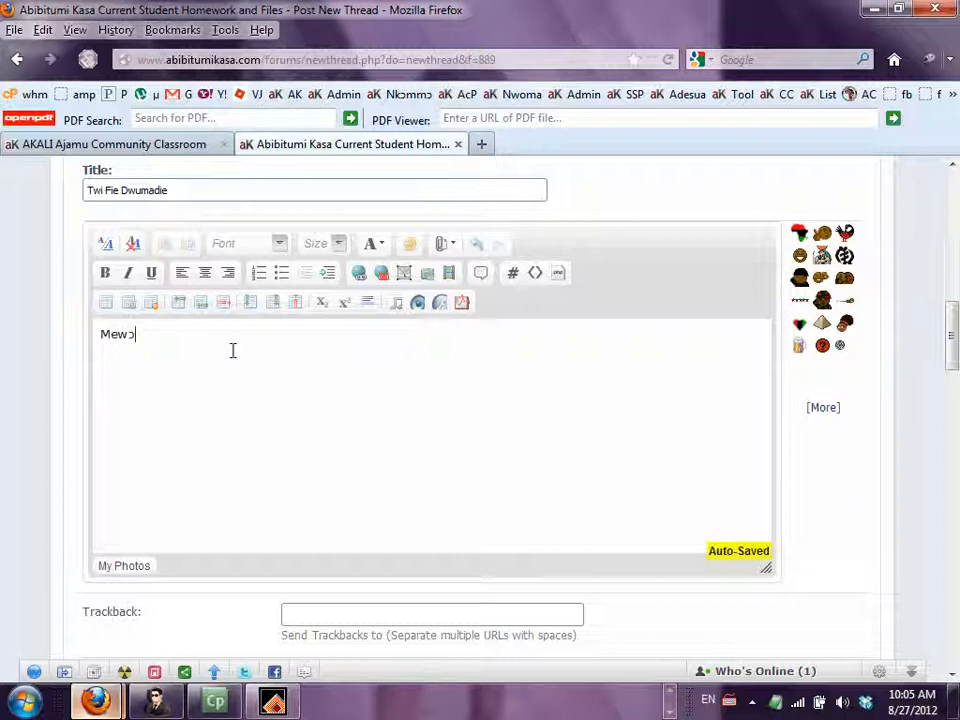
{"action": "type", "text": " ha! Nan"}
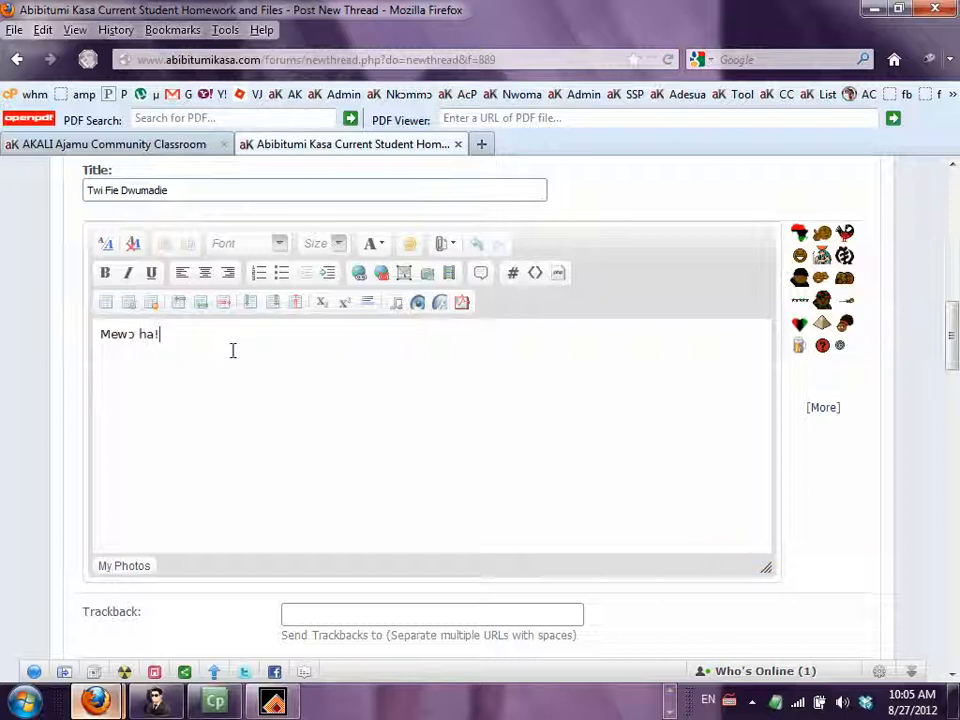
{"action": "type", "text": "'m"}
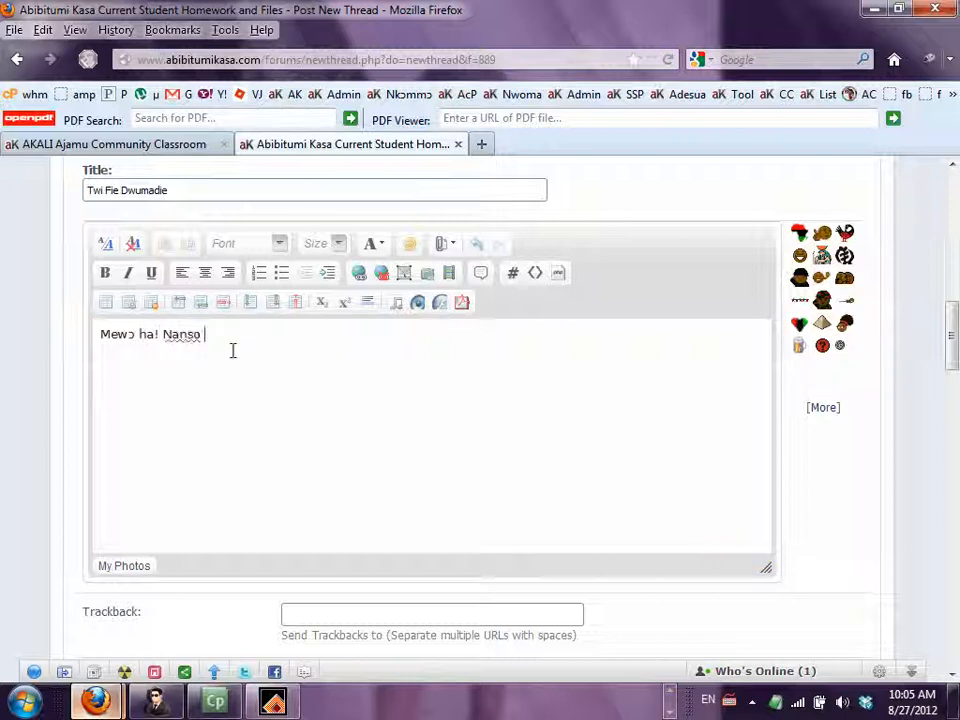
{"action": "type", "text": "ɛkɔ"}
End the Akan text with an exclamation mark and add "Nísisìyí mo ń kọ Yorùbá." with tone marks using the Nigeria -Yoruba Keyboard Layout
{"action": "type", "text": "! Nisisi"}
{"action": "key", "text": "alt+grave"}
{"action": "type", "text": "yí mo "}
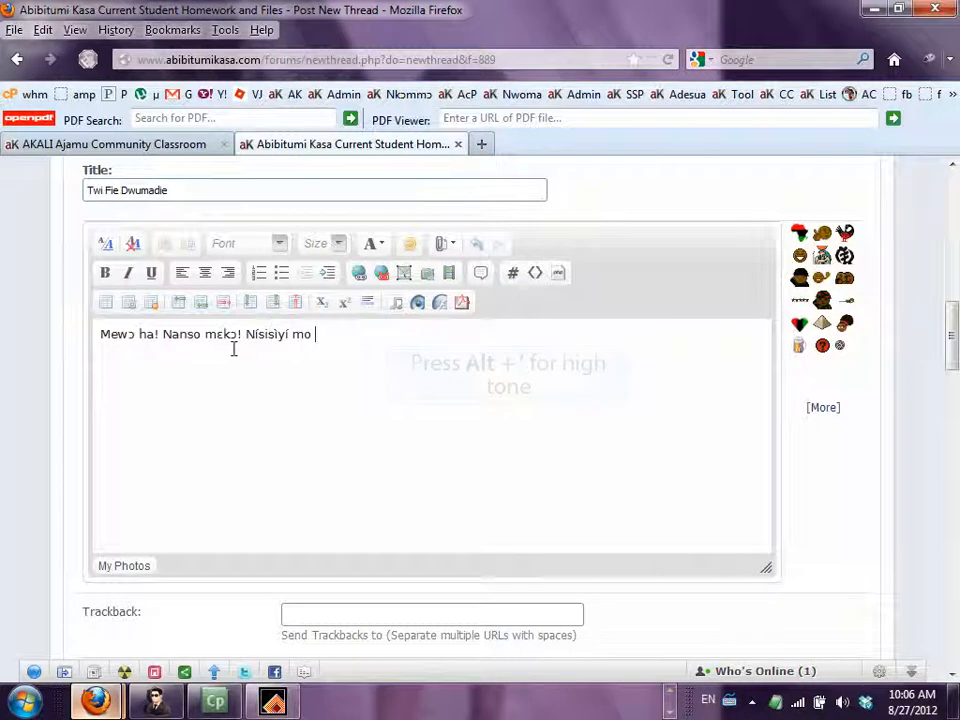
{"action": "type", "text": "ń kɔ Yo"}
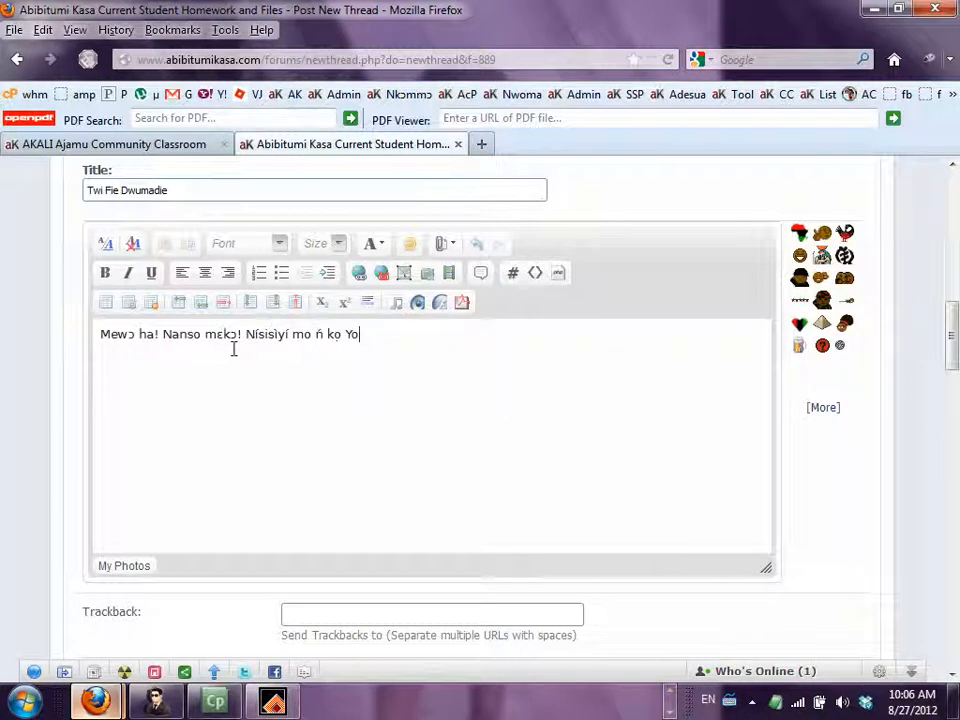
{"action": "type", "text": "r"}
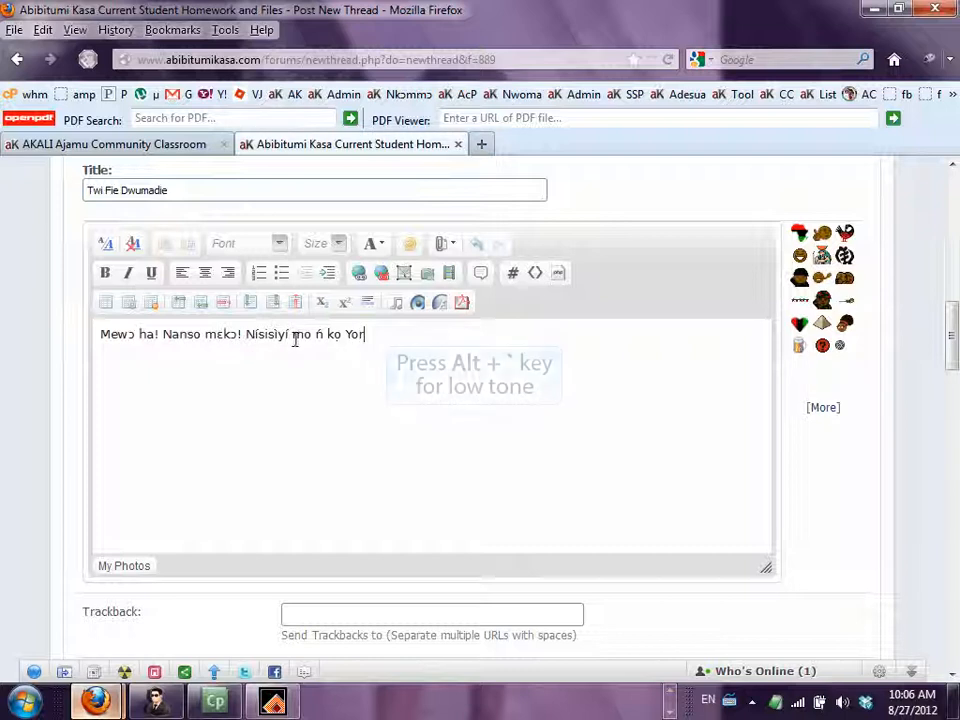
{"action": "type", "text": "ùba"}
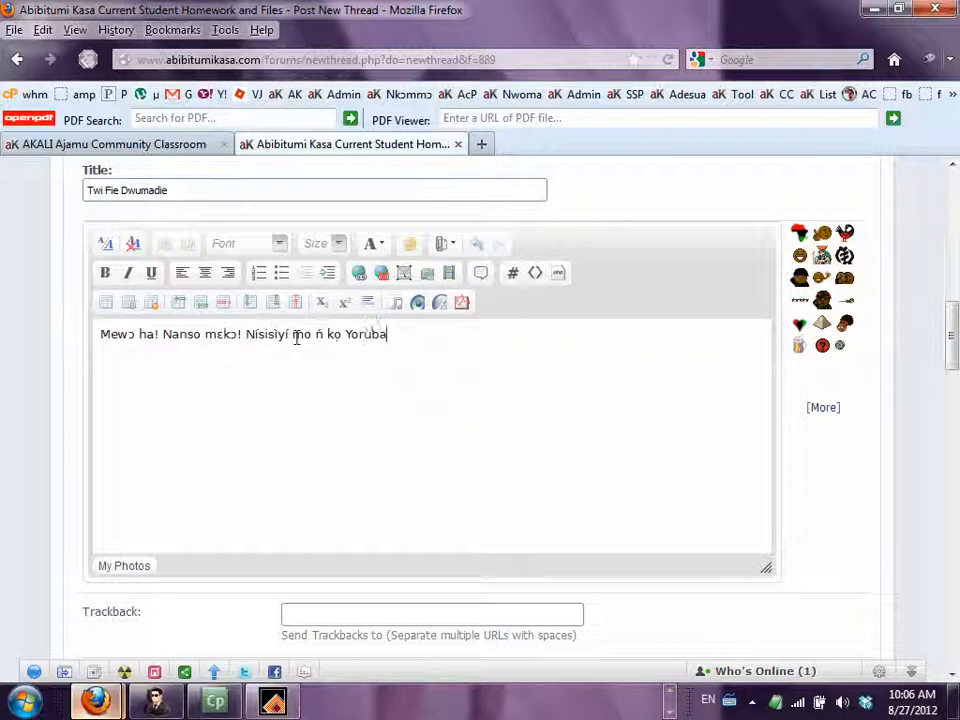
{"action": "key", "text": "BackSpace"}
{"action": "type", "text": "á."}
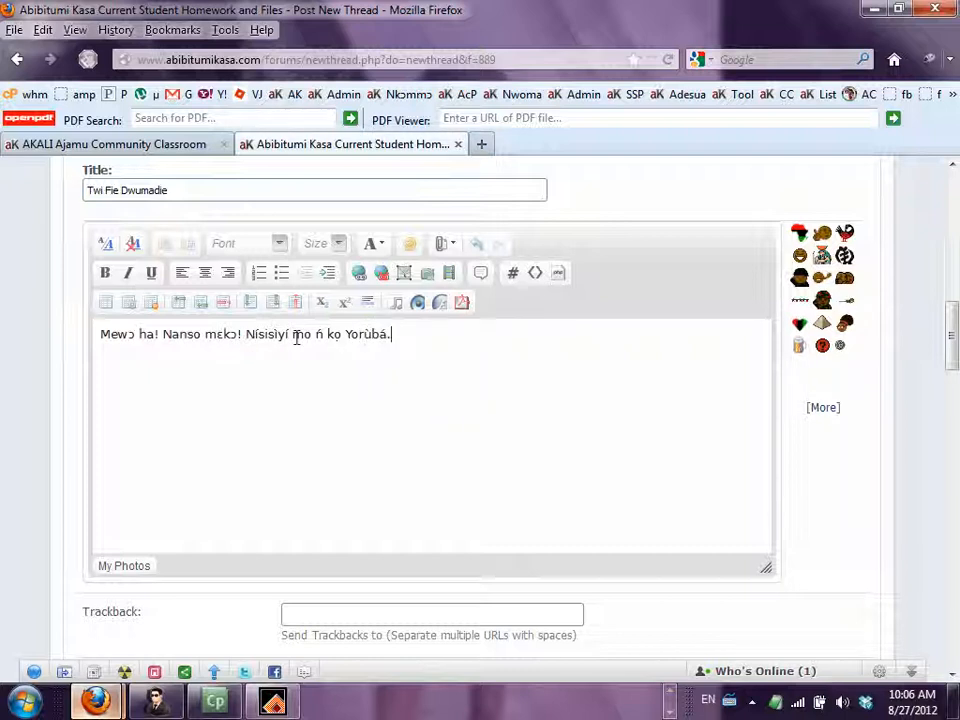